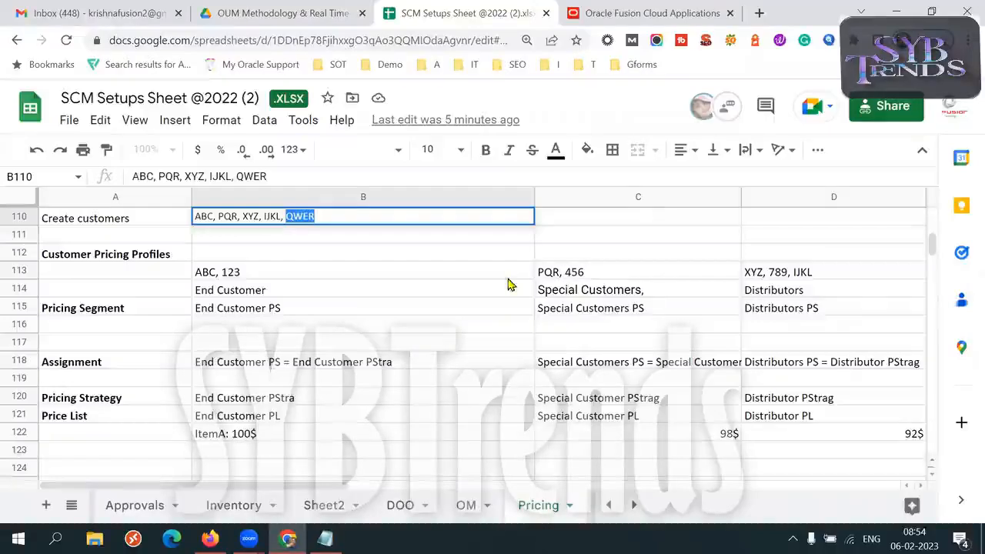
- Commit the customer list ABC, PQR, XYZ, IJKL, QWER in the Create customers row
key("Return")
left_click(359, 223)
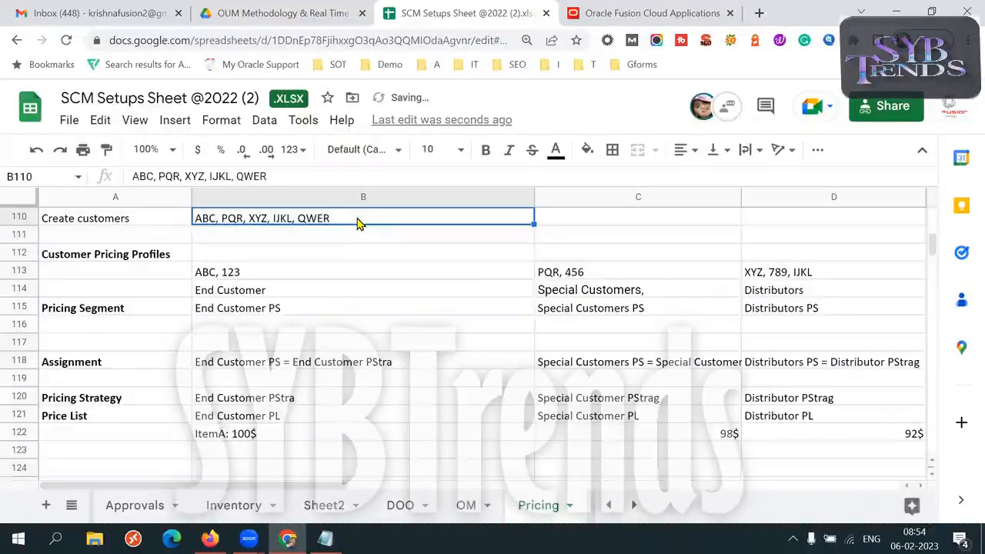
- Switch to the Oracle order page and open the pricing strategy and segment details for the Computer Service and Rentals order
key("alt+Tab")
left_click(808, 183)
triple_click(366, 209)
left_click(366, 210)
triple_click(366, 210)
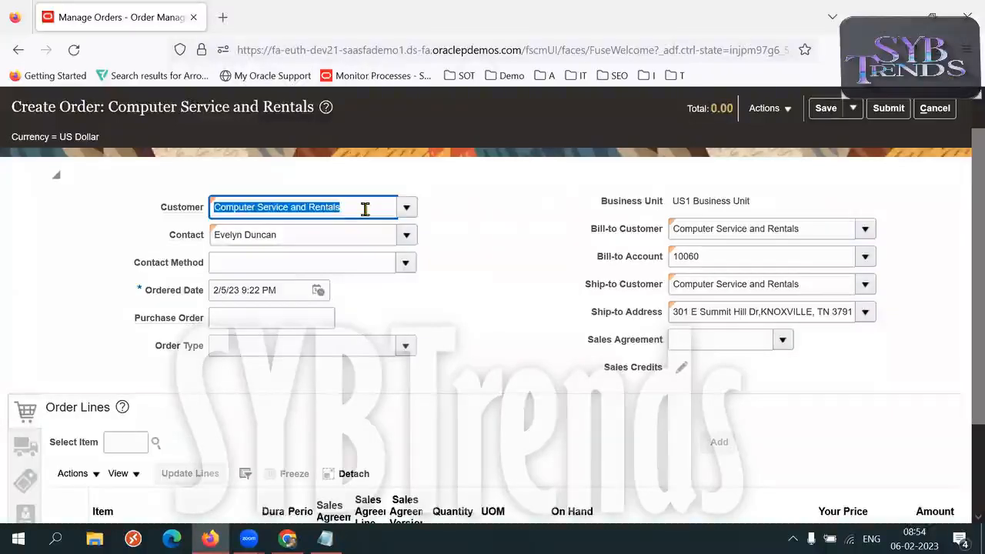
left_click(544, 174)
left_click(766, 109)
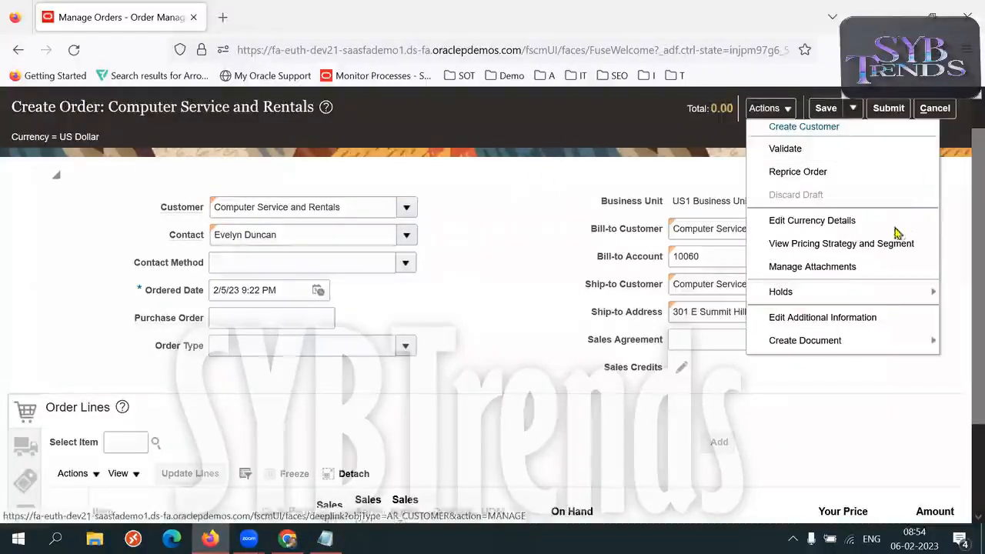
left_click(846, 245)
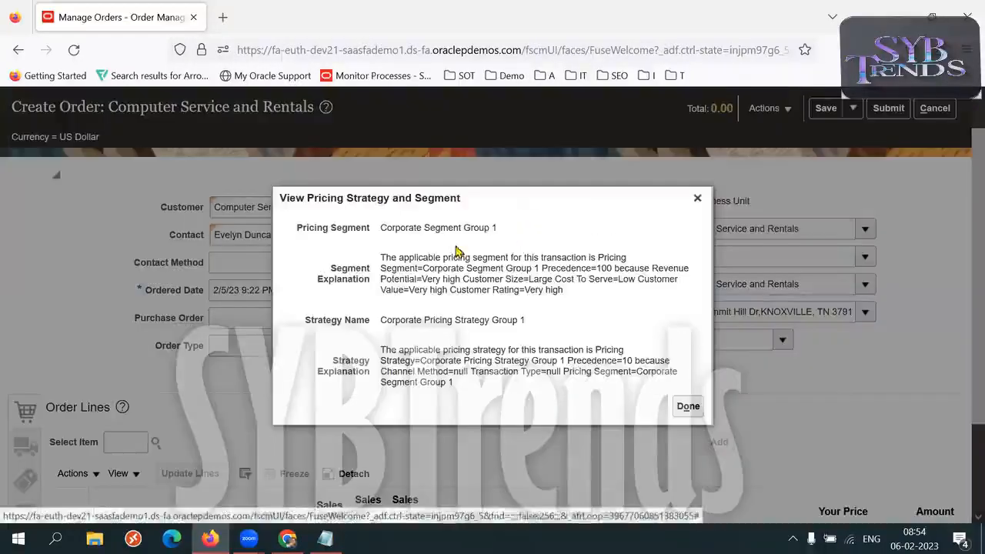
- Examine the pricing segment and the strategy name that apply to the order
key("alt+Tab")
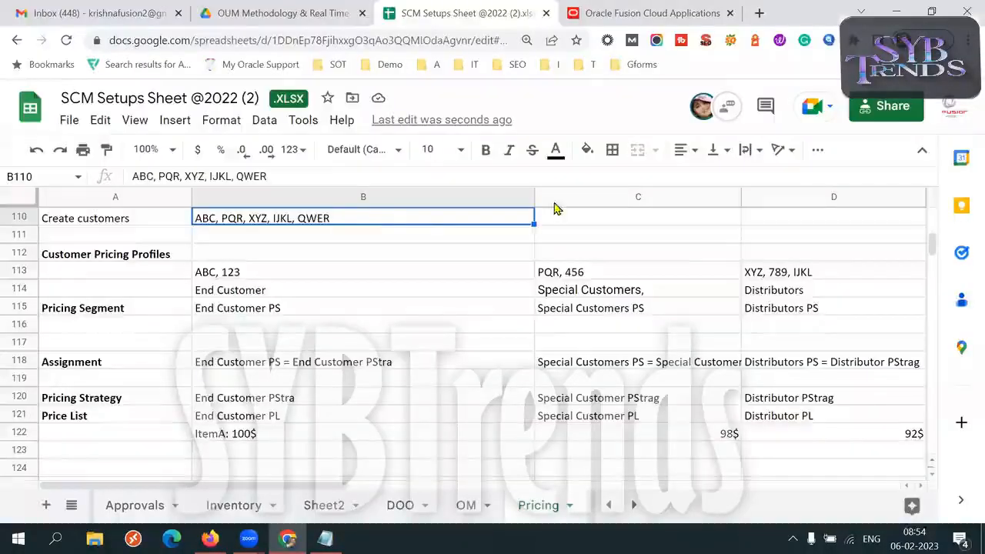
key("alt+Tab")
left_click_drag(309, 227, 415, 243)
left_click_drag(311, 325, 376, 333)
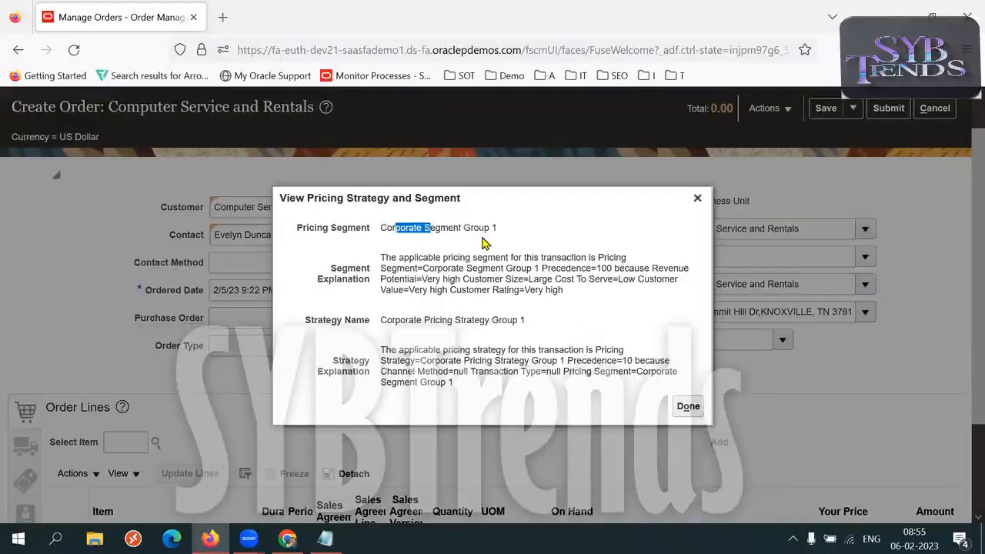
left_click_drag(394, 323, 536, 324)
left_click(651, 316)
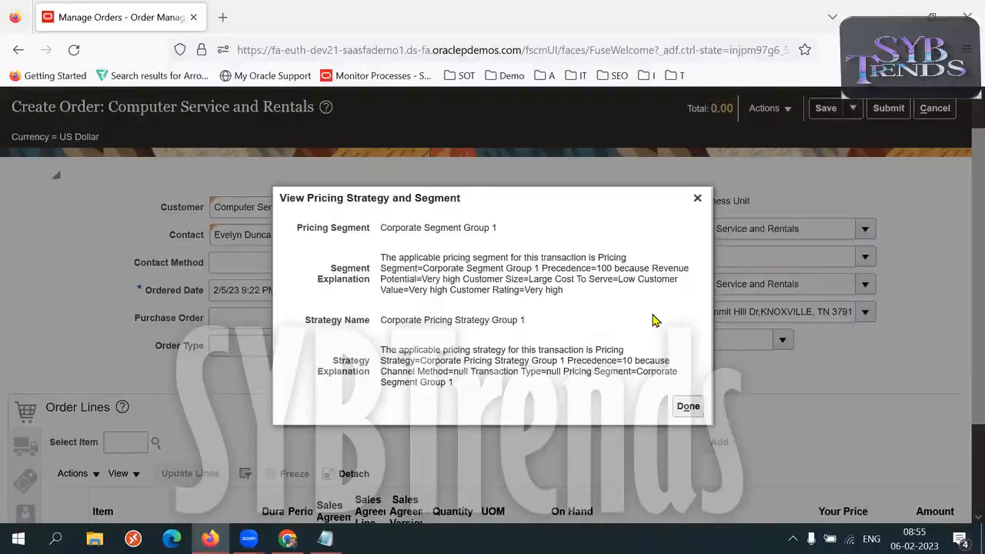
- Return to the SCM setups spreadsheet and go to the Setups overview at the start of the Pricing sheet
key("alt+Tab")
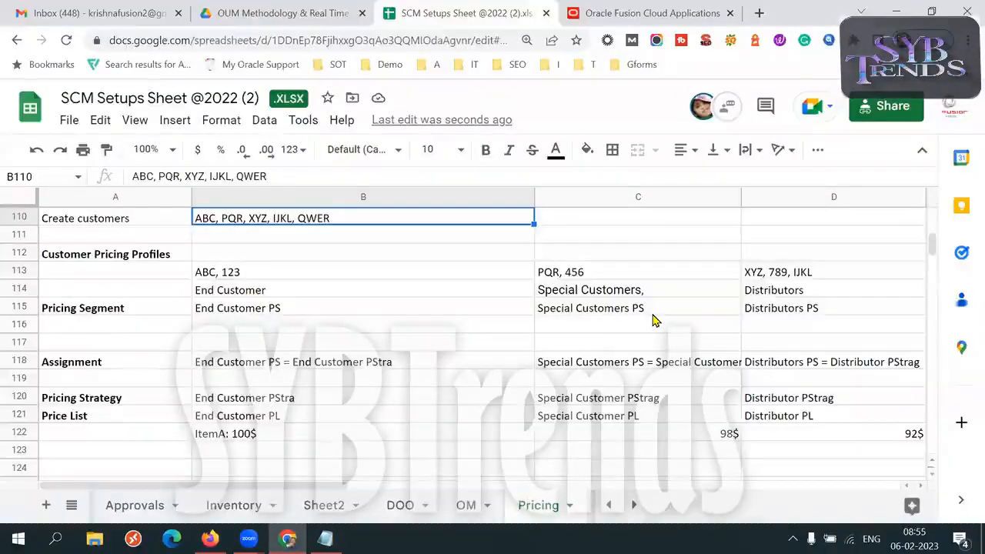
key("Left")
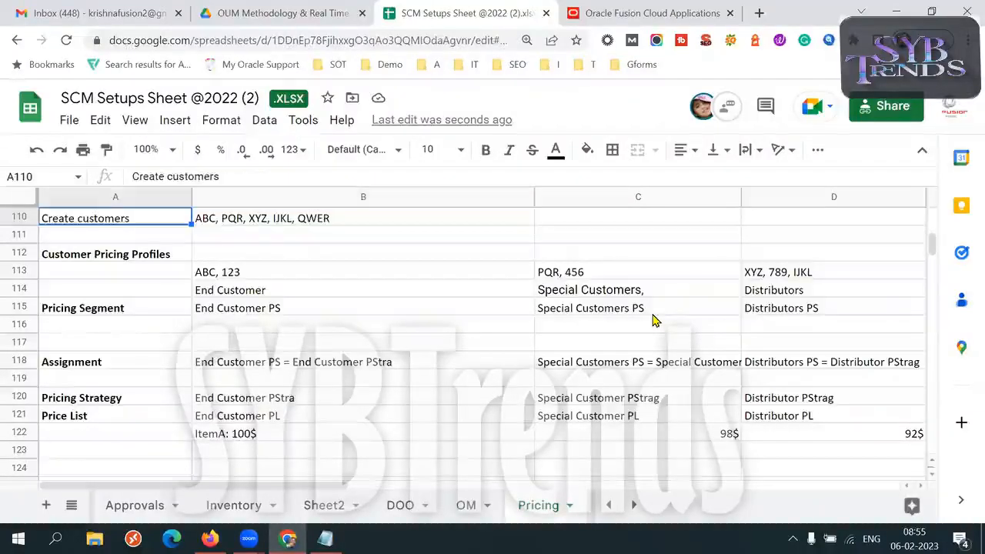
key("Up")
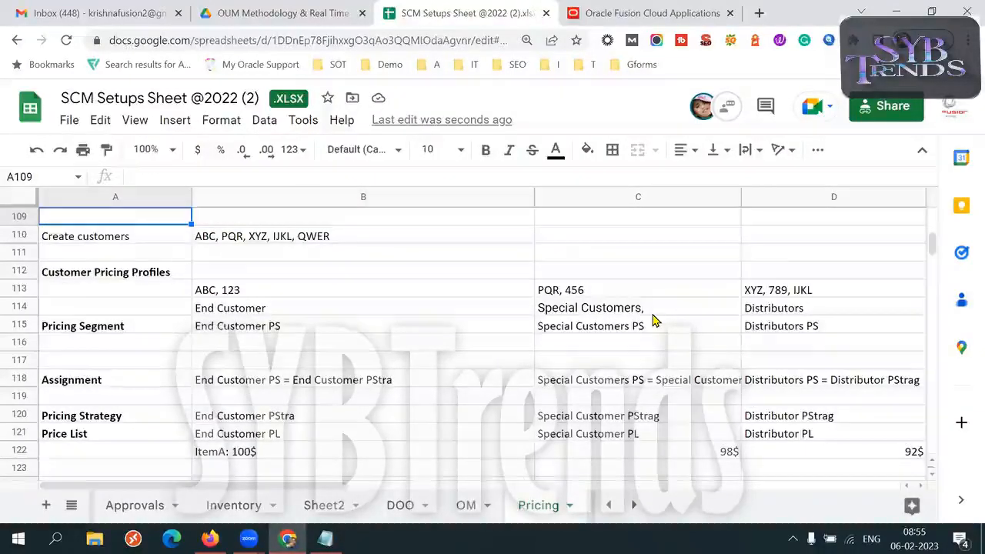
key("Up")
key("Up")
key("Up")
key("Up")
key("Up")
key("Up")
key("Up")
key("Up")
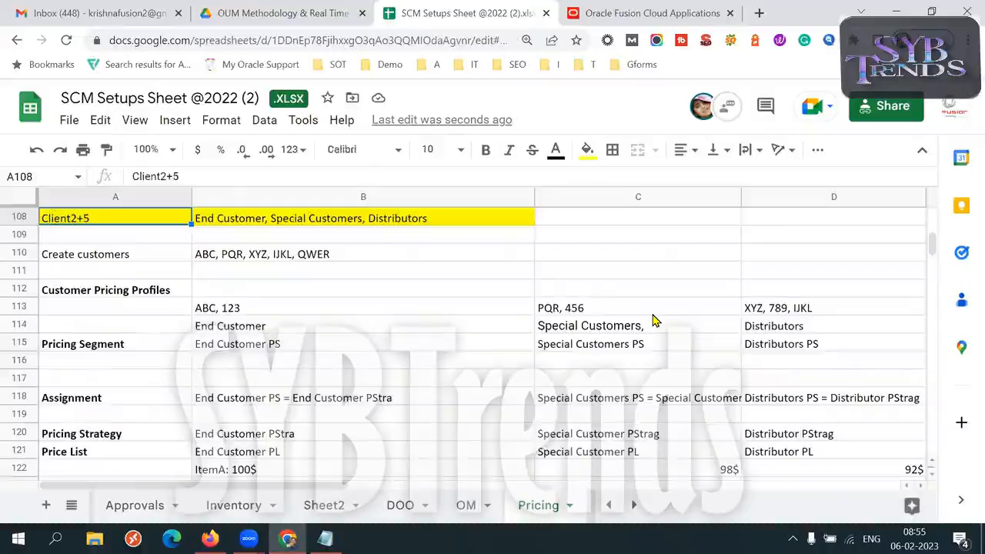
key("Up")
key("Up")
key("Up")
key("Up")
key("Up")
key("Up")
key("Up")
key("Up")
key("Up")
key("Up")
key("Up")
key("Up")
key("Up")
key("Up")
key("Up")
key("Up")
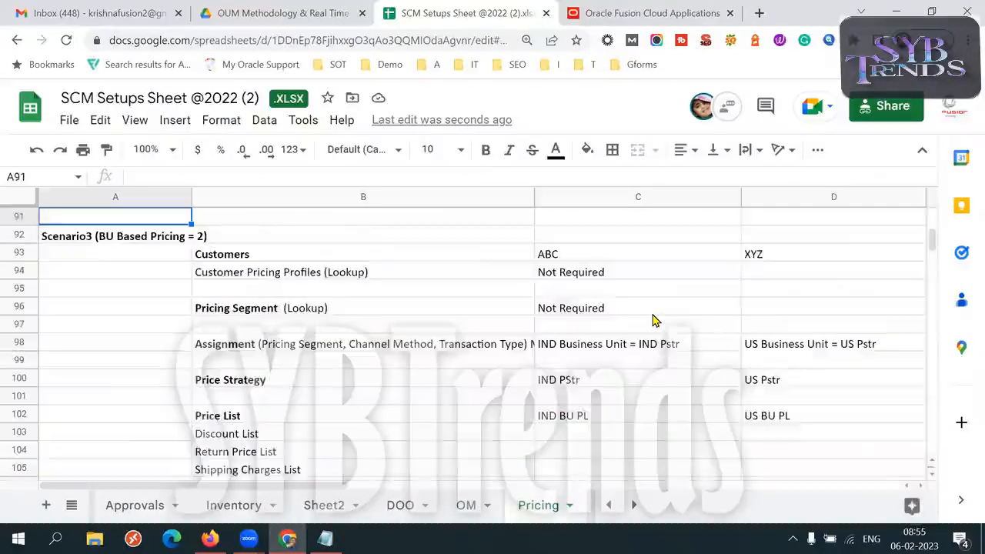
key("Up")
key("Up")
key("Up")
key("Up")
key("Up")
key("Up")
key("Up")
key("Up")
key("Up")
key("Up")
key("Up")
key("Up")
key("Up")
key("Up")
key("Up")
key("Up")
key("Up")
key("Up")
key("Up")
key("Up")
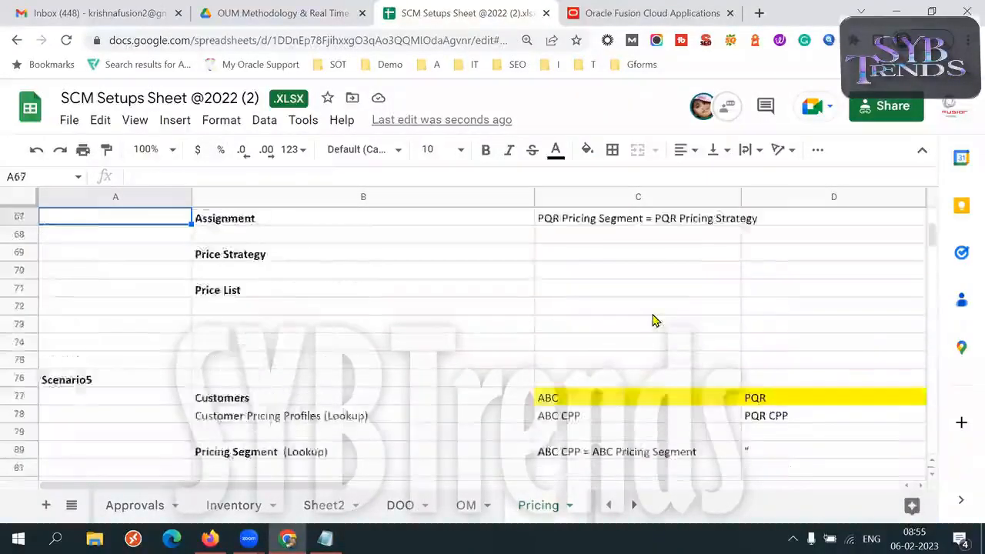
key("Up")
key("Up")
key("Up")
key("Up")
key("Up")
key("Up")
key("Up")
key("Up")
key("Up")
key("Up")
key("Up")
key("Up")
key("Up")
key("Up")
key("Up")
key("Up")
key("Up")
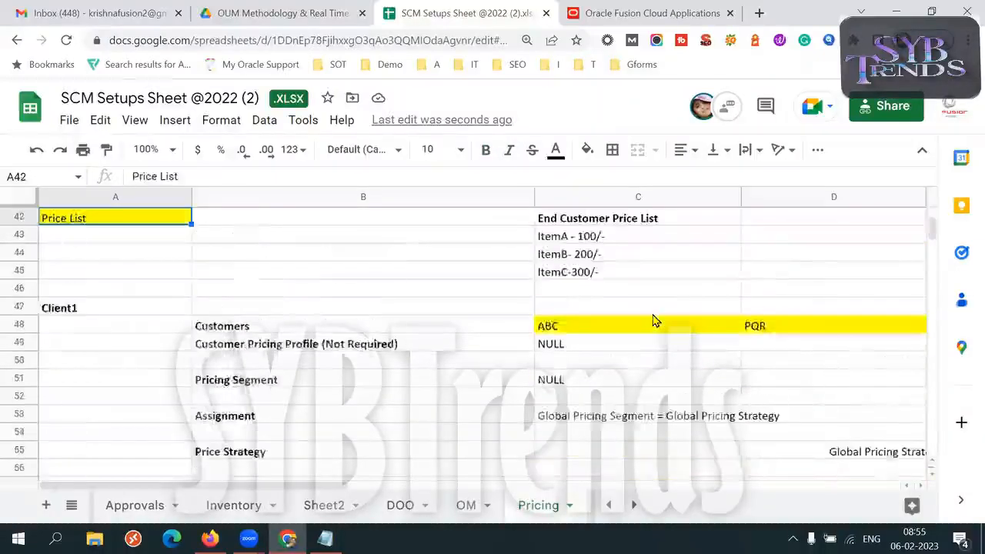
key("Up")
key("Up")
key("Up")
key("Up")
key("Up")
key("Up")
key("Up")
key("Up")
key("Up")
key("Up")
key("Up")
key("Up")
key("Up")
key("Up")
key("Up")
key("Up")
key("Up")
key("Up")
key("Up")
key("Up")
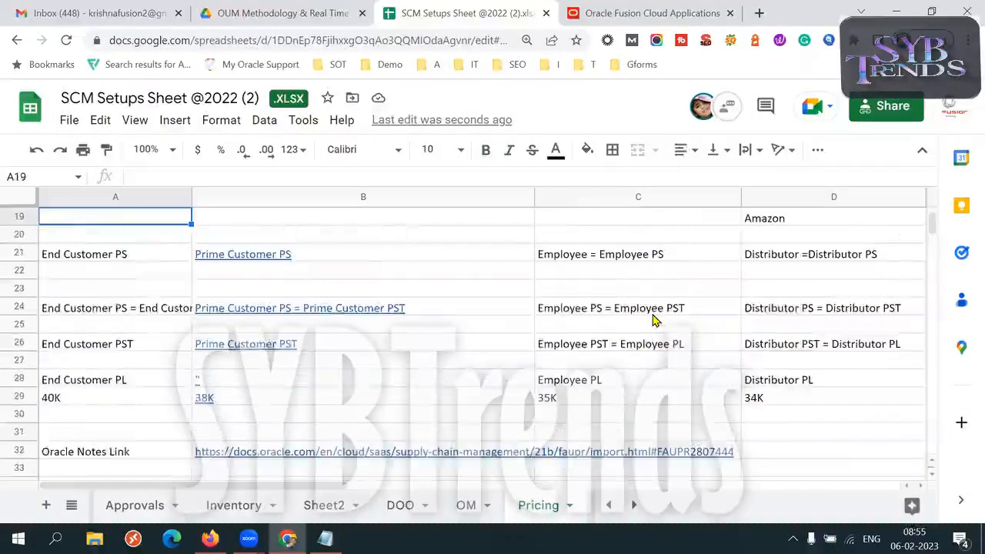
key("Up")
key("Up")
key("Up")
key("Up")
key("Down")
key("Down")
key("Down")
key("Down")
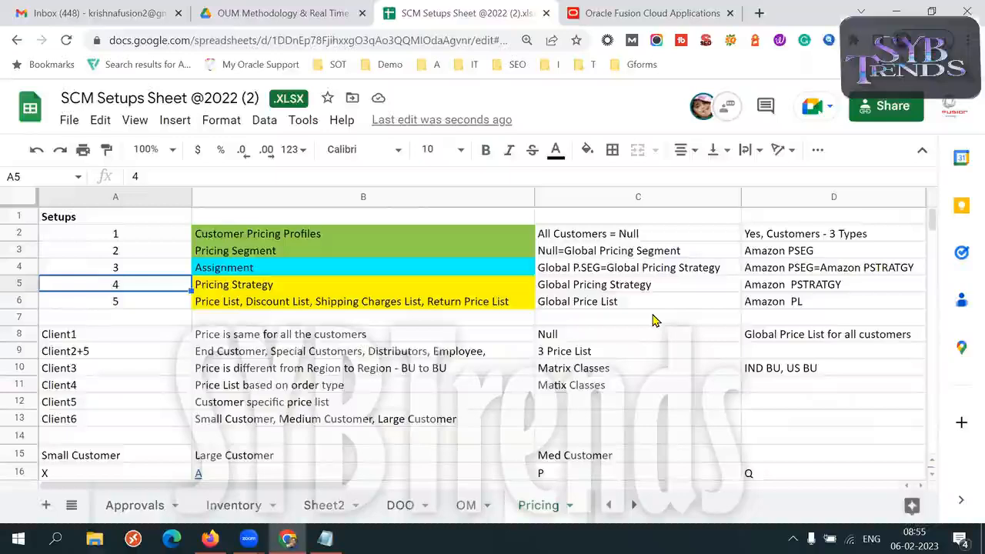
- Review the customer types listed for Client2+5 in row 9 and Client6 in row 13
left_click(153, 354)
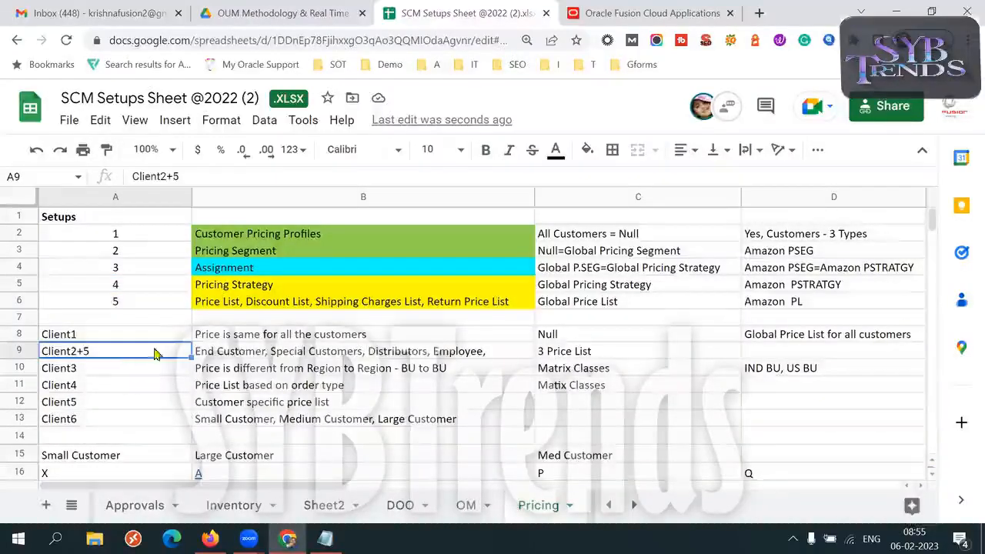
triple_click(266, 352)
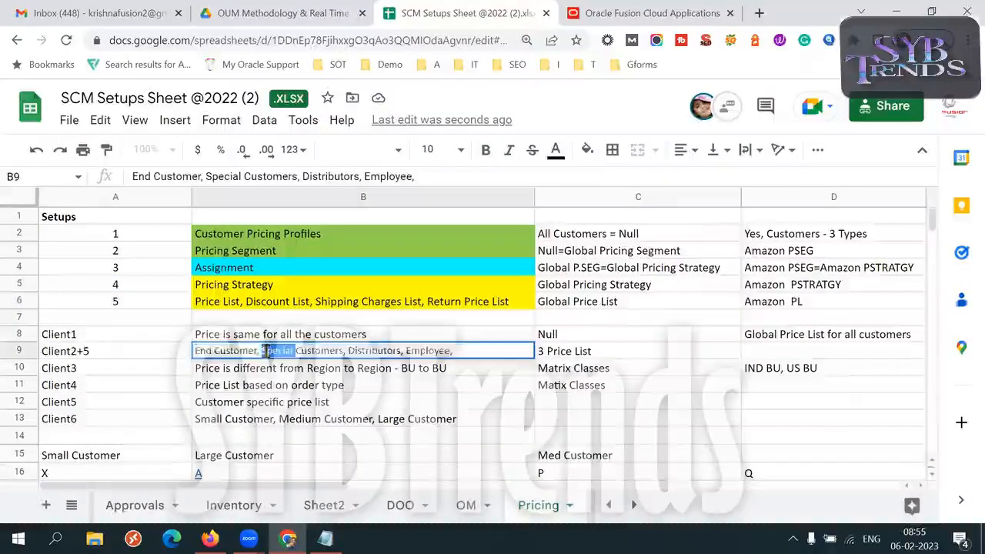
left_click(128, 425)
triple_click(462, 420)
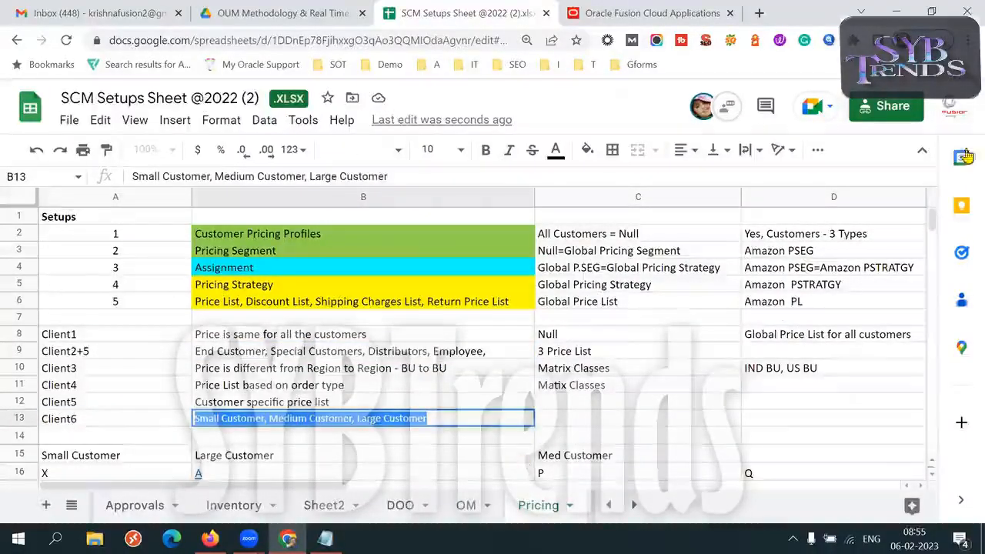
left_click(967, 40)
left_click(921, 183)
left_click(410, 427)
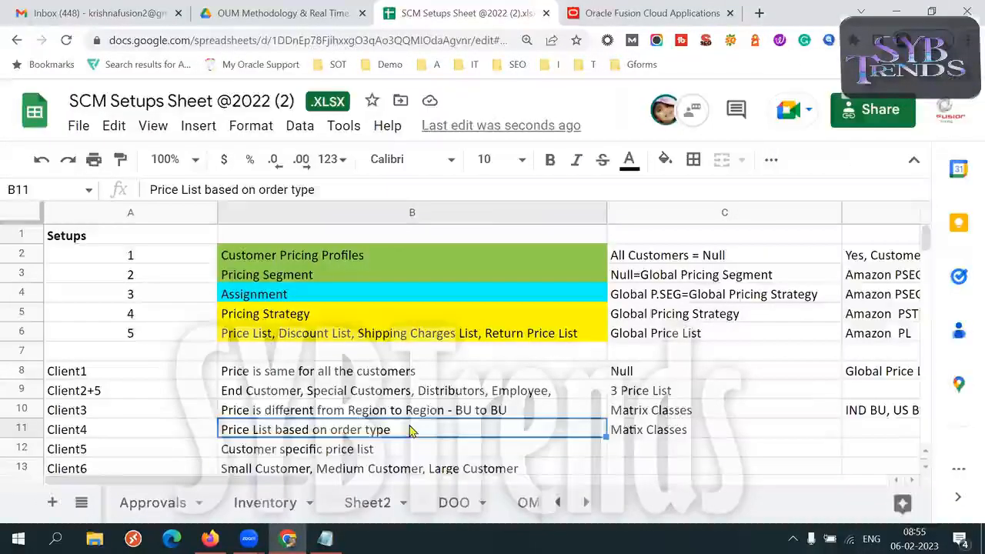
key("Down")
key("Down")
key("Down")
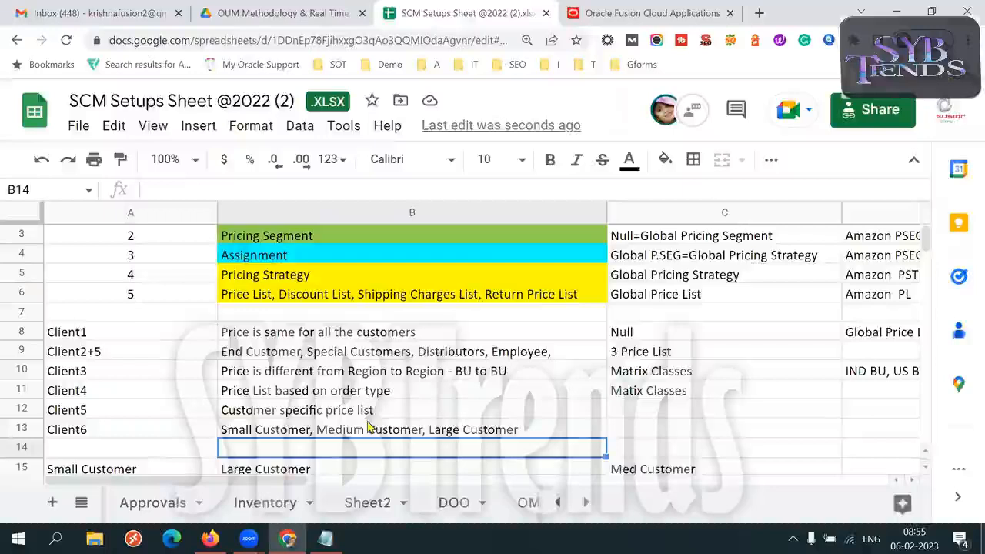
triple_click(341, 432)
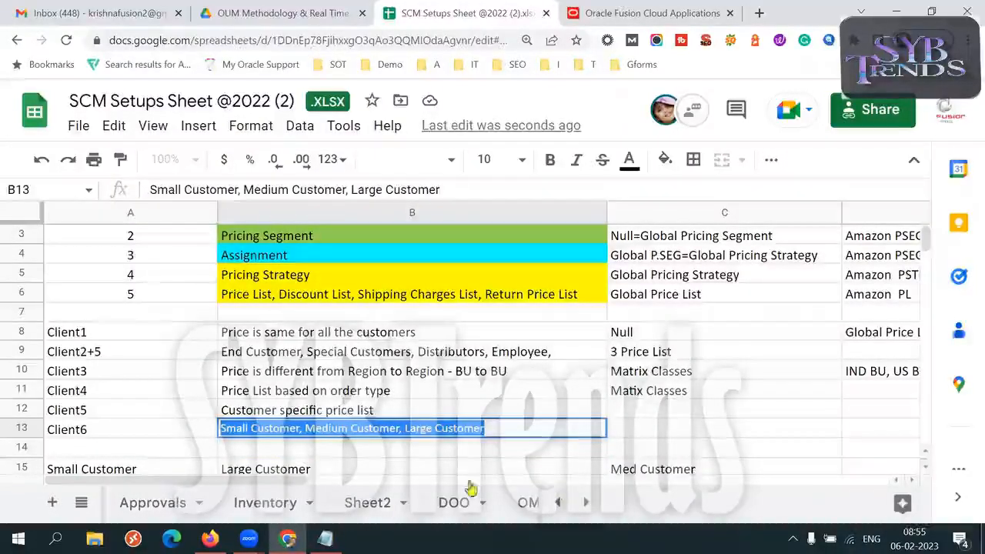
- Compare the Client6 scenario and its small, medium and large customer list with the Client2+5 scenario
left_click(160, 436)
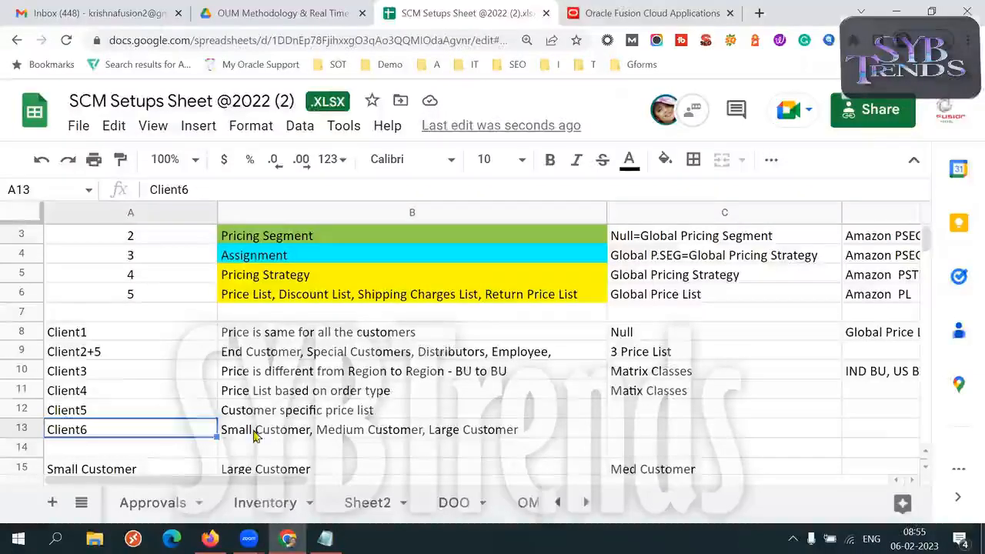
left_click(110, 354)
left_click(106, 434)
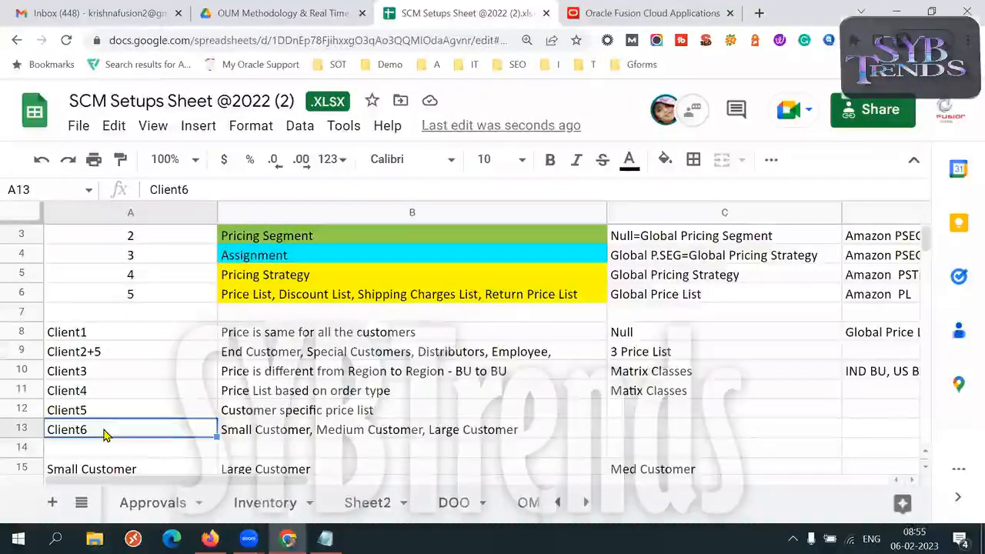
left_click(259, 435)
double_click(259, 434)
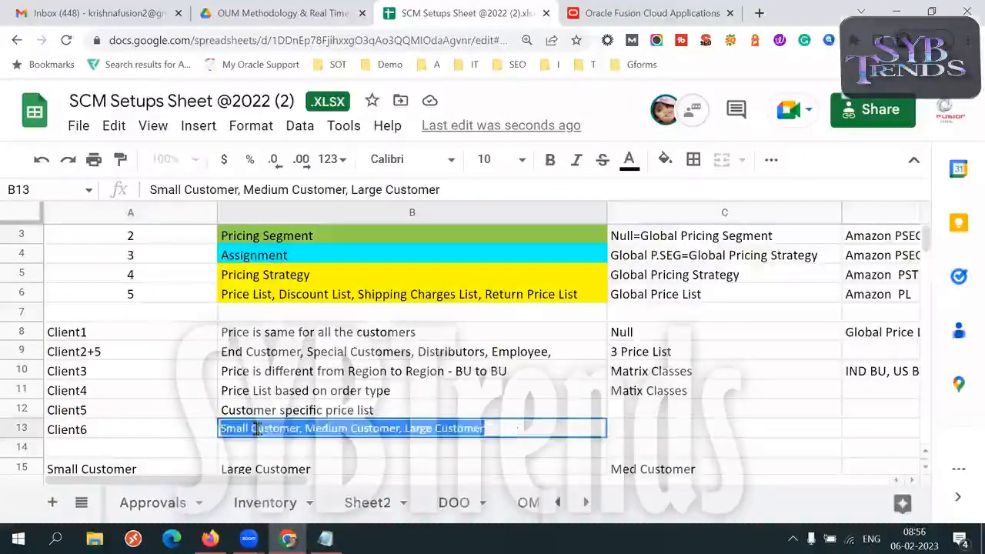
double_click(258, 429)
triple_click(257, 429)
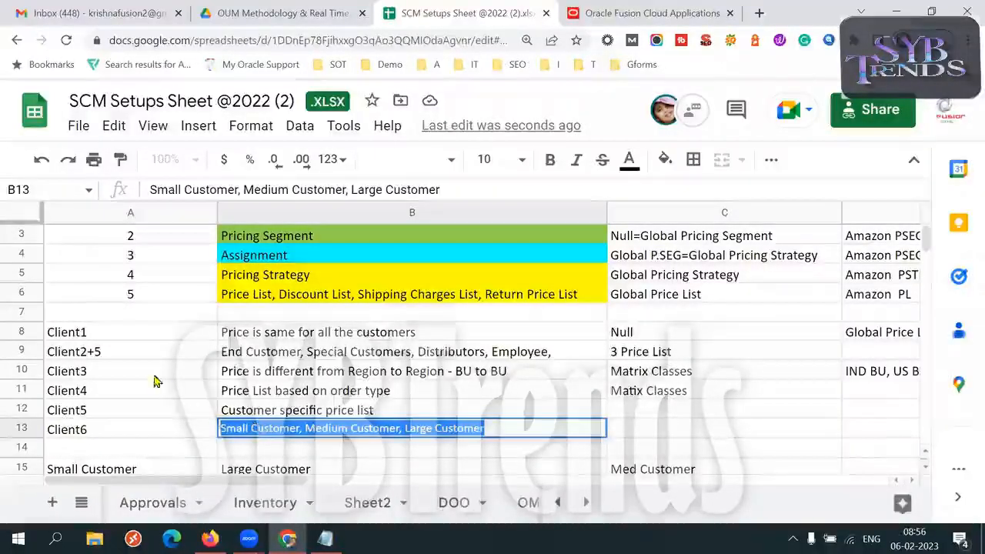
left_click(126, 353)
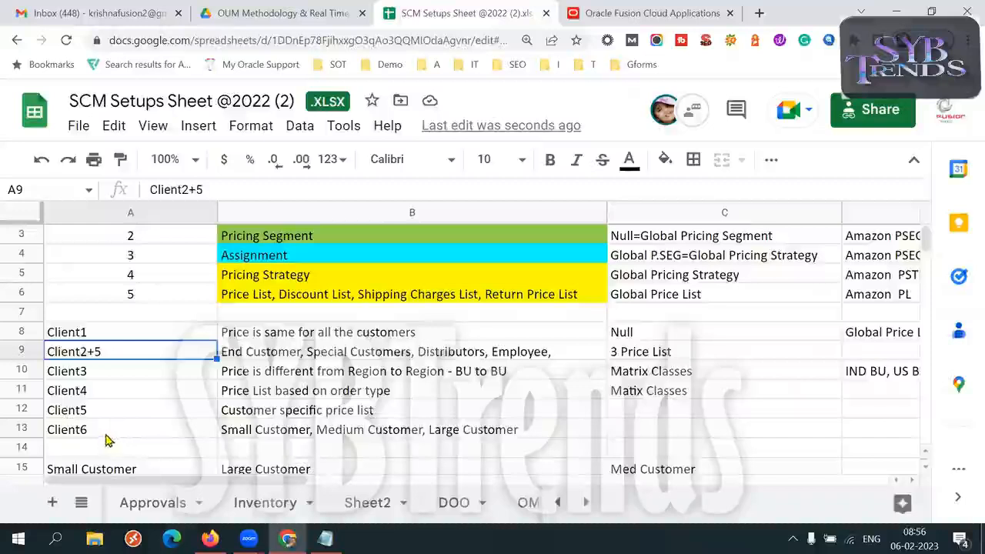
left_click(108, 433)
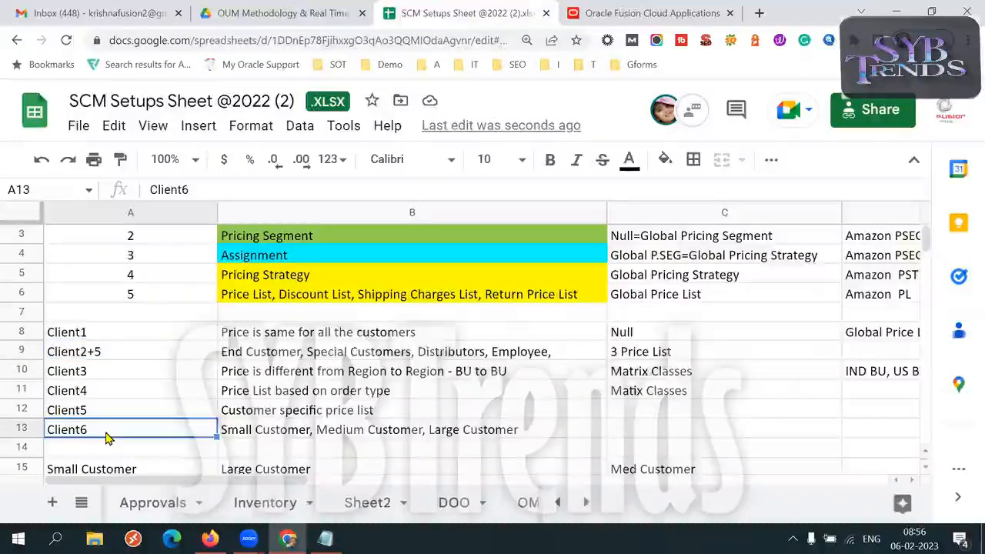
double_click(129, 350)
type("=")
key("BackSpace")
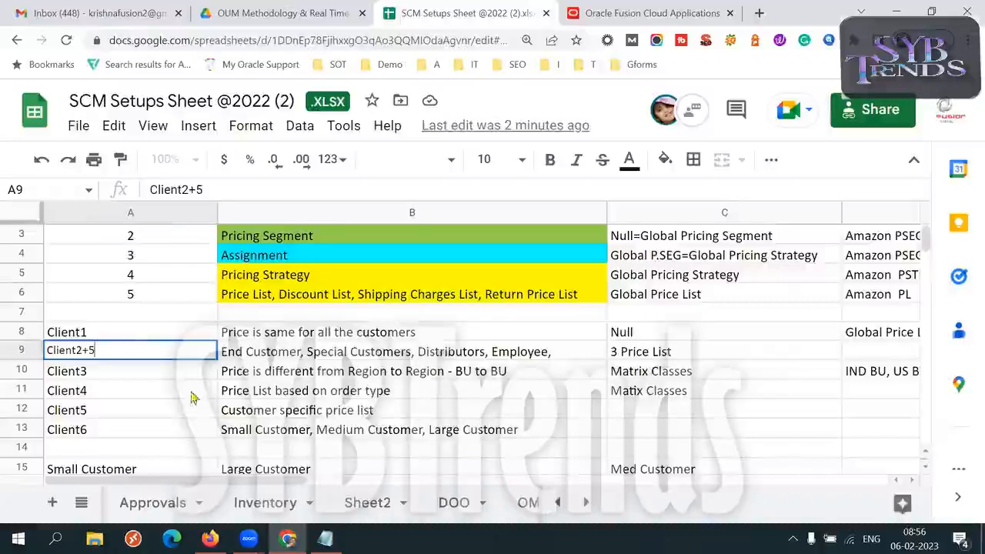
- Compare the customer categories in cell B13 with those in cell B9 one by one
left_click(132, 430)
double_click(120, 430)
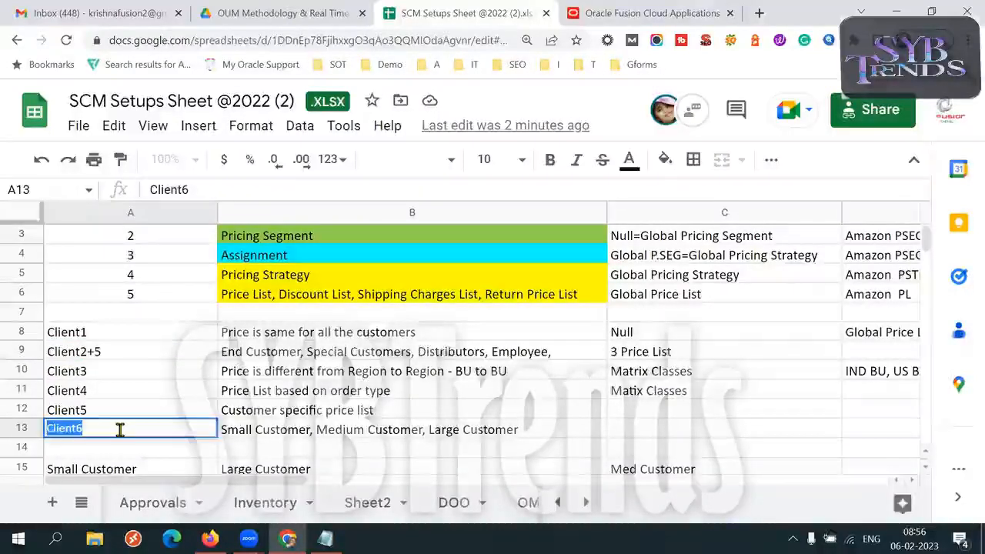
left_click(241, 437)
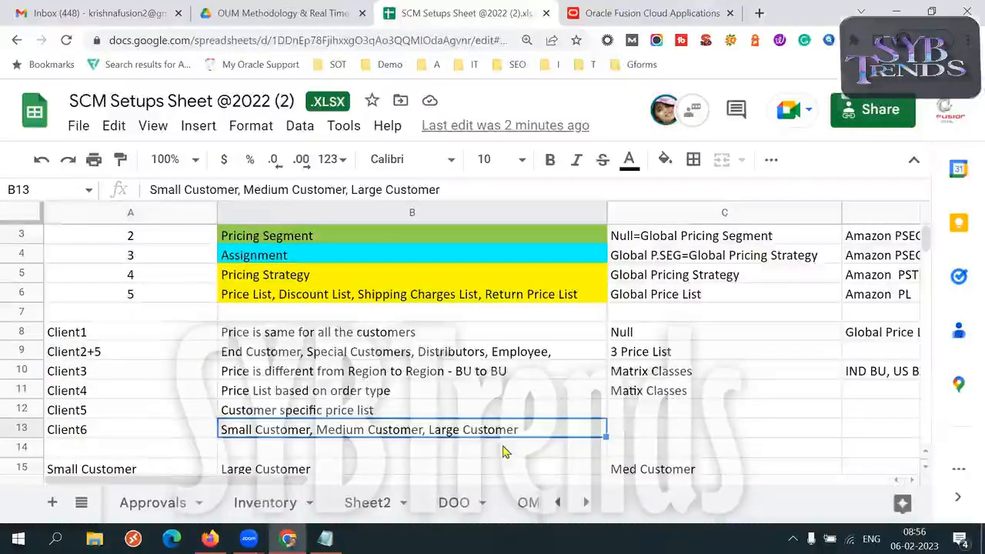
left_click(314, 355)
left_click(421, 429)
left_click(424, 352)
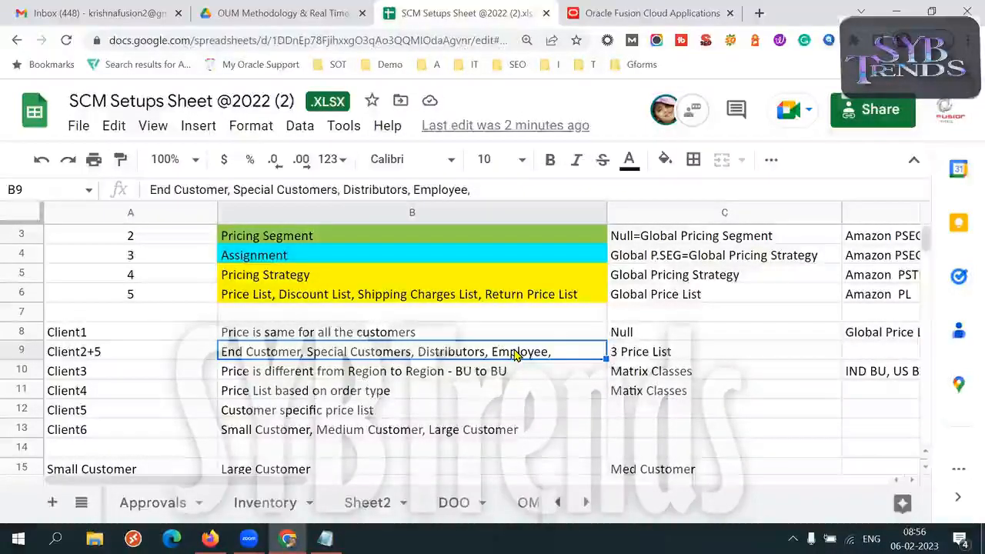
left_click(542, 425)
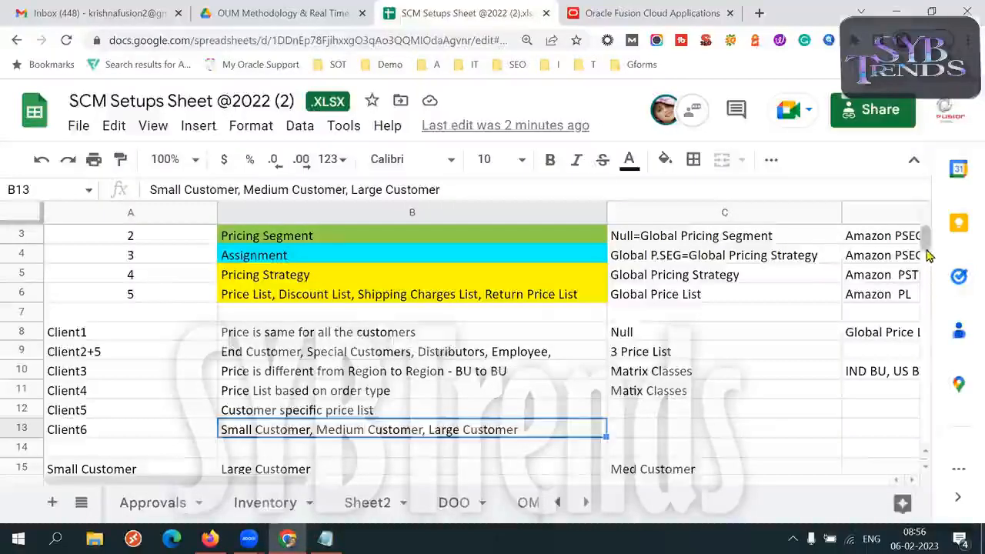
left_click(264, 351)
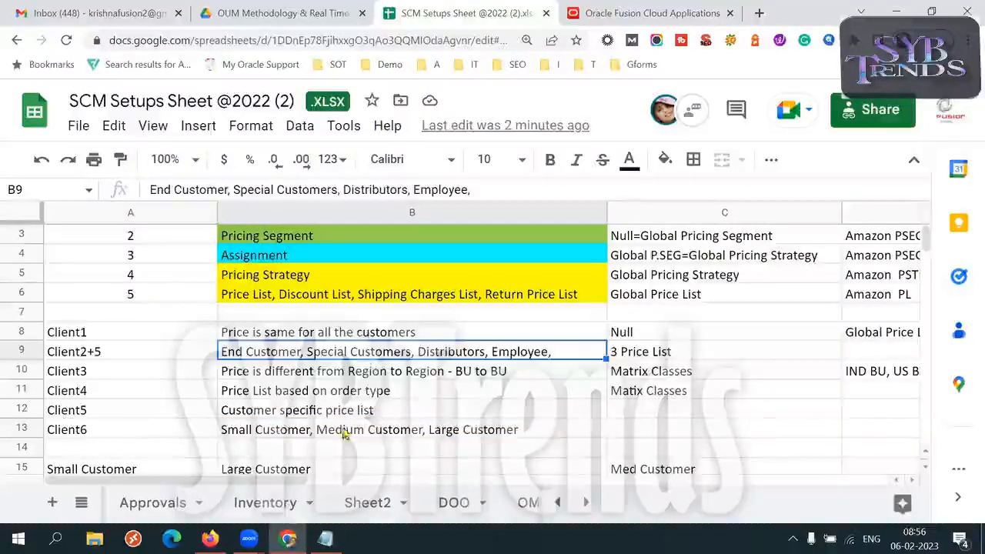
left_click(544, 431)
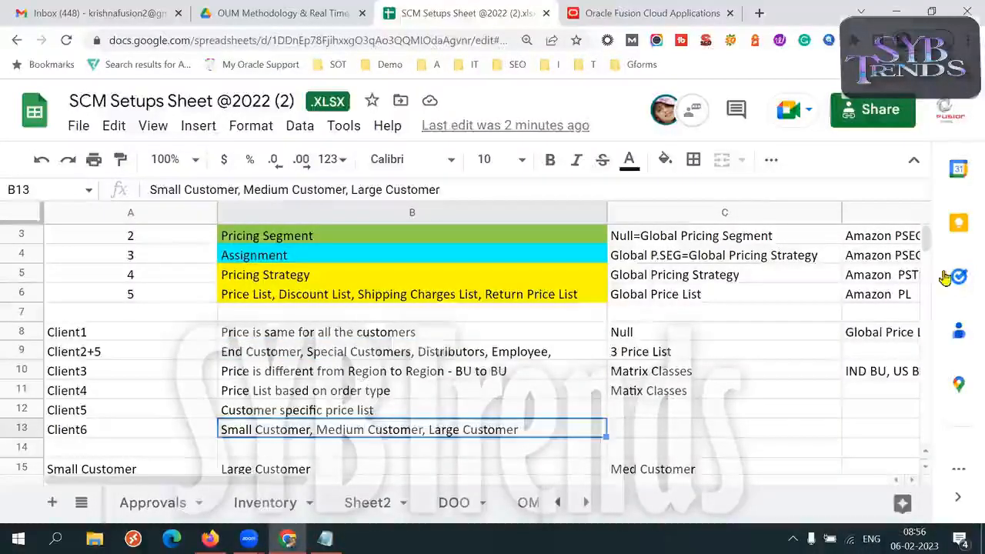
- In the Customer Pricing Profiles section below the scenarios, replace the customer type in B114 with "Small Customer"
left_click_drag(927, 242, 918, 267)
left_click(136, 261)
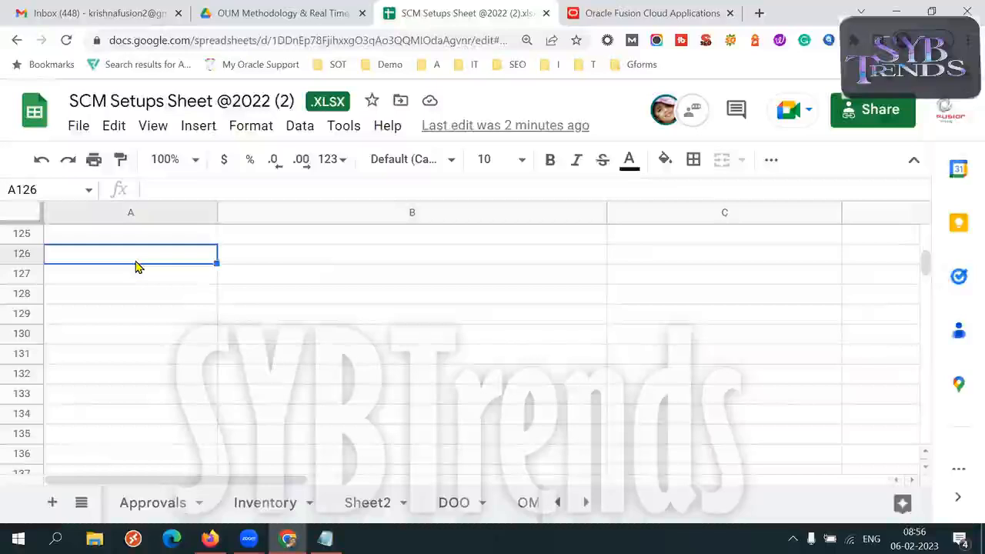
key("Up")
key("Up")
key("Up")
key("Up")
key("Up")
key("Up")
key("Up")
key("Up")
key("Up")
key("Up")
key("Up")
key("Up")
key("Up")
key("Up")
key("Up")
key("Up")
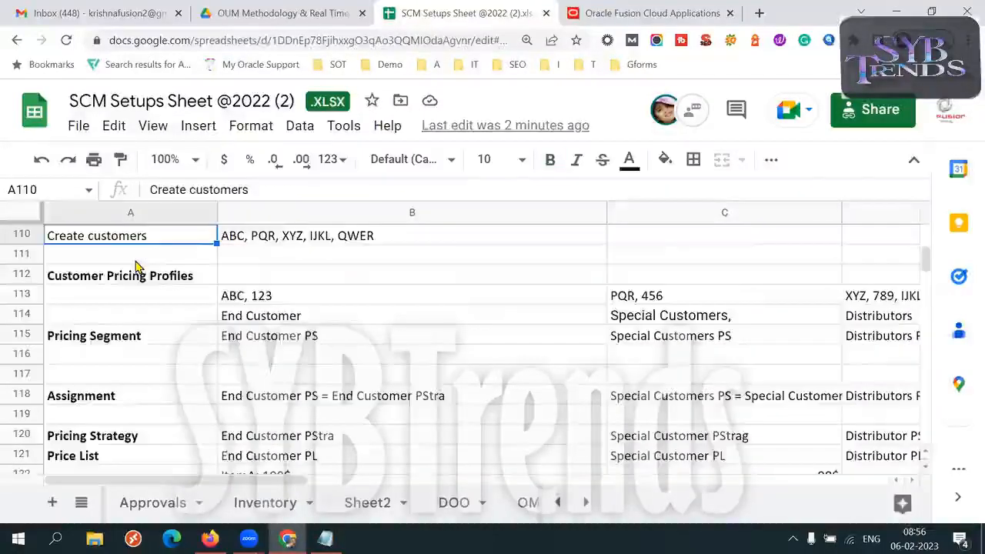
double_click(325, 317)
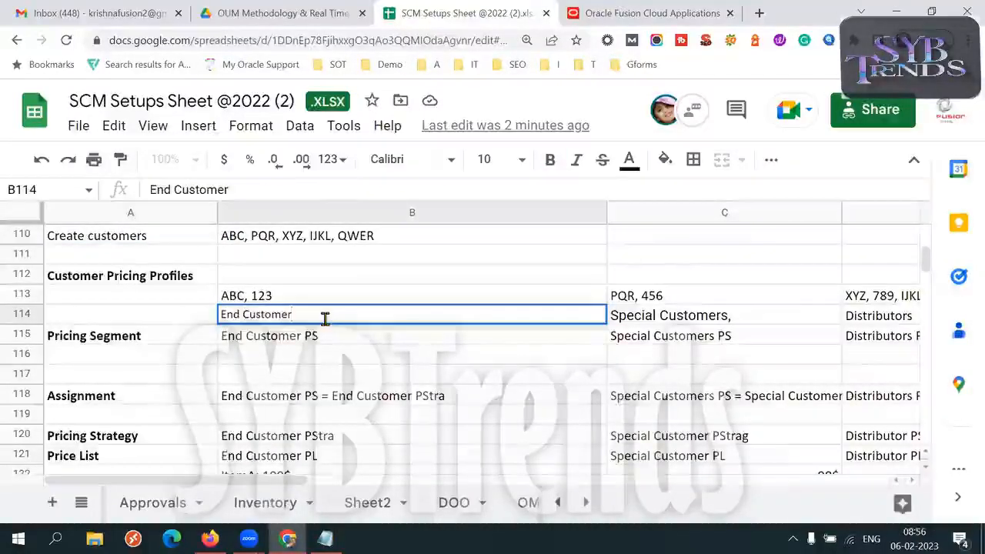
key("ctrl+a")
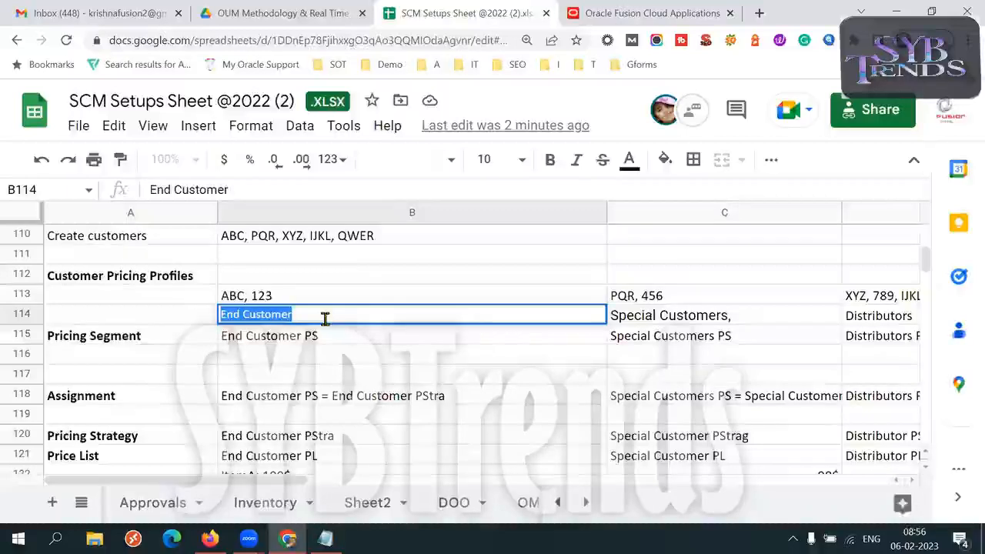
type("Small Customer")
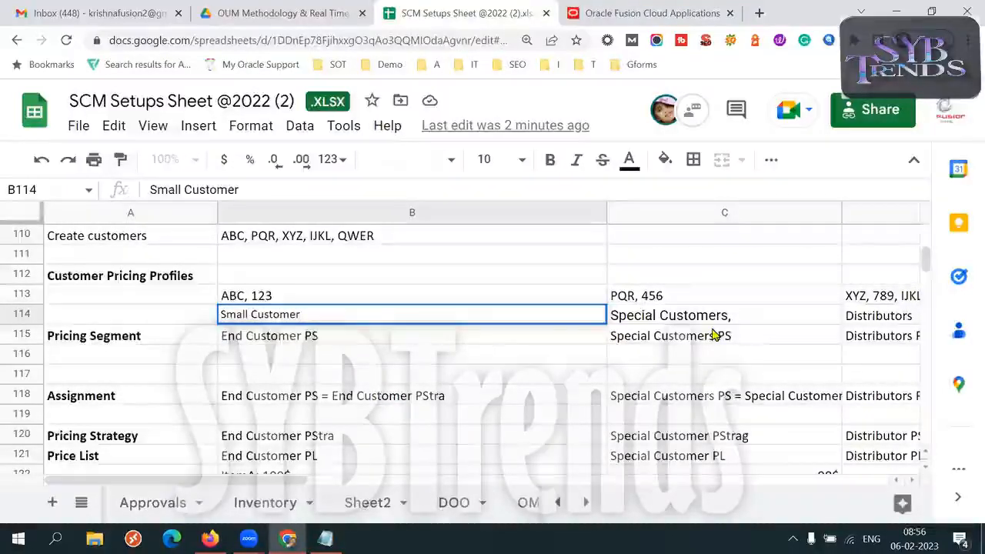
- Replace the customer types in C114 and D114 with "Med Customer" and "Large Customer"
double_click(671, 317)
key("ctrl+a")
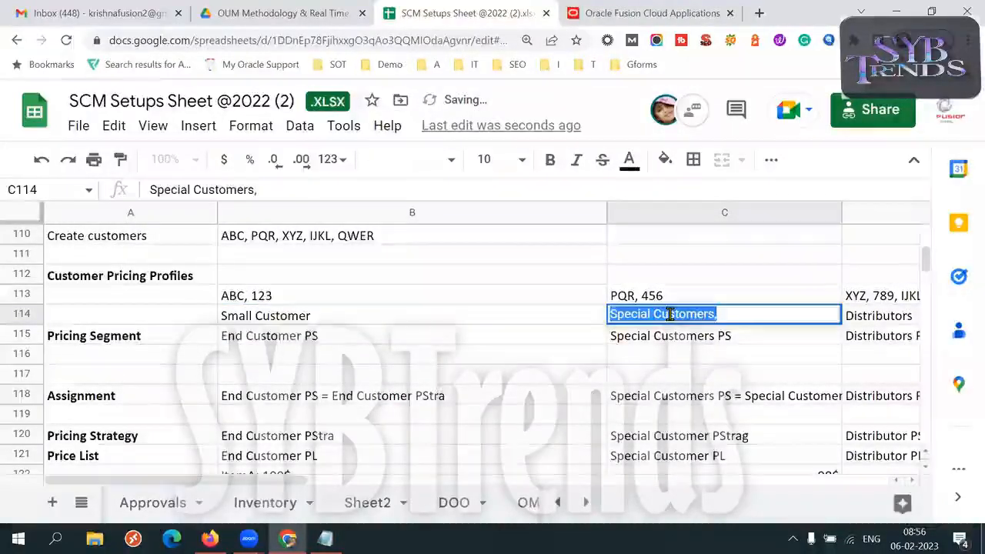
type("Med Customer")
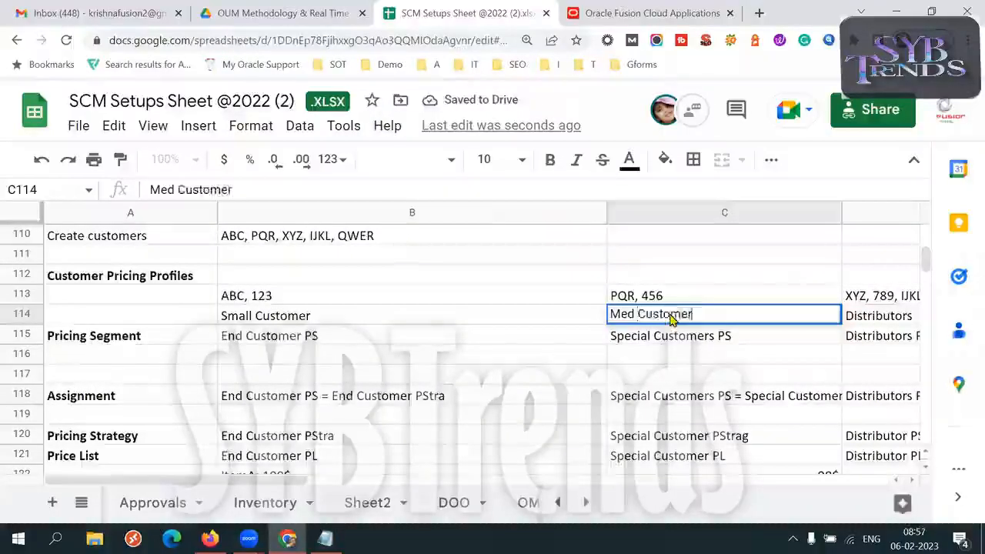
key("Tab")
type("Larg")
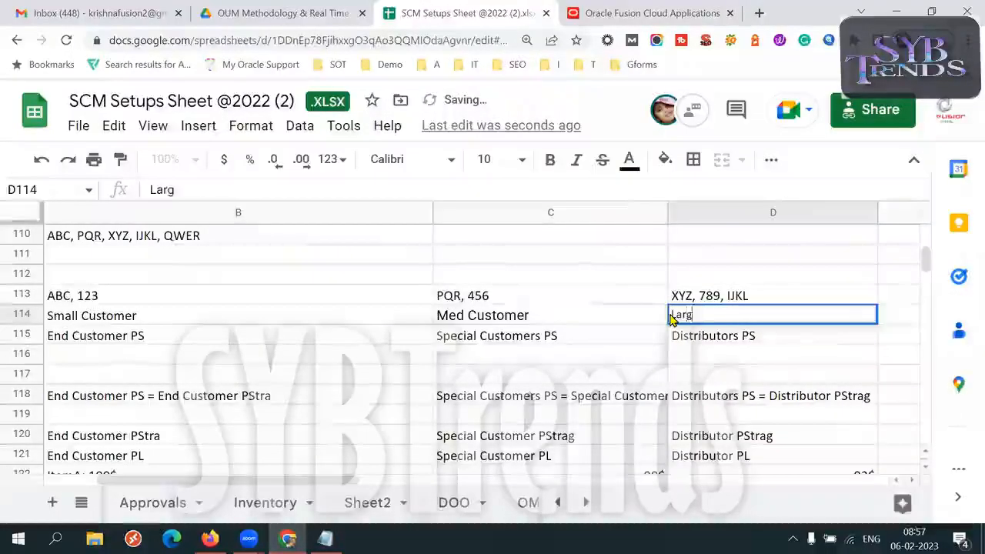
type("e Customer")
key("Tab")
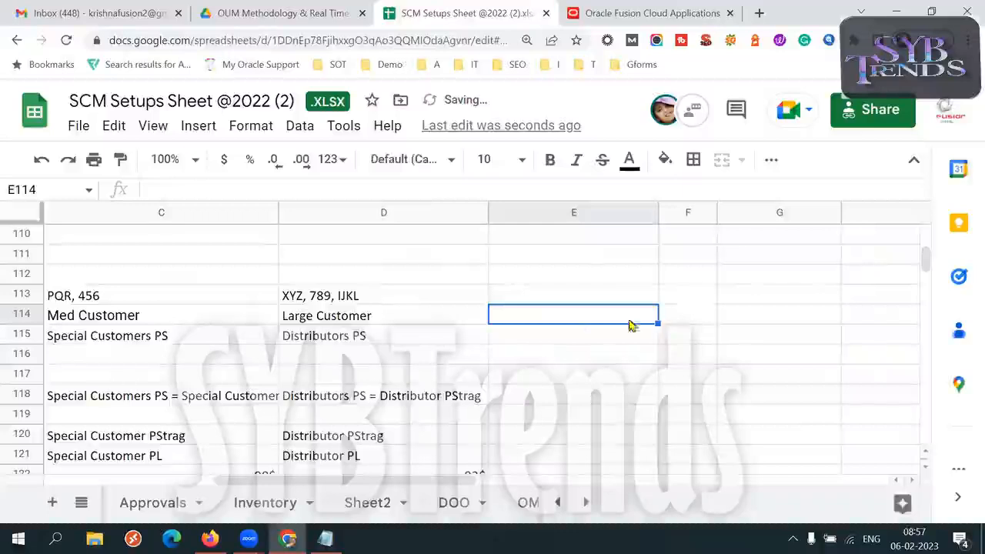
- Review the pricing segment, assignment, pricing strategy and price list entries below Small Customer in column B
key("Left")
key("Left")
key("Left")
key("Left")
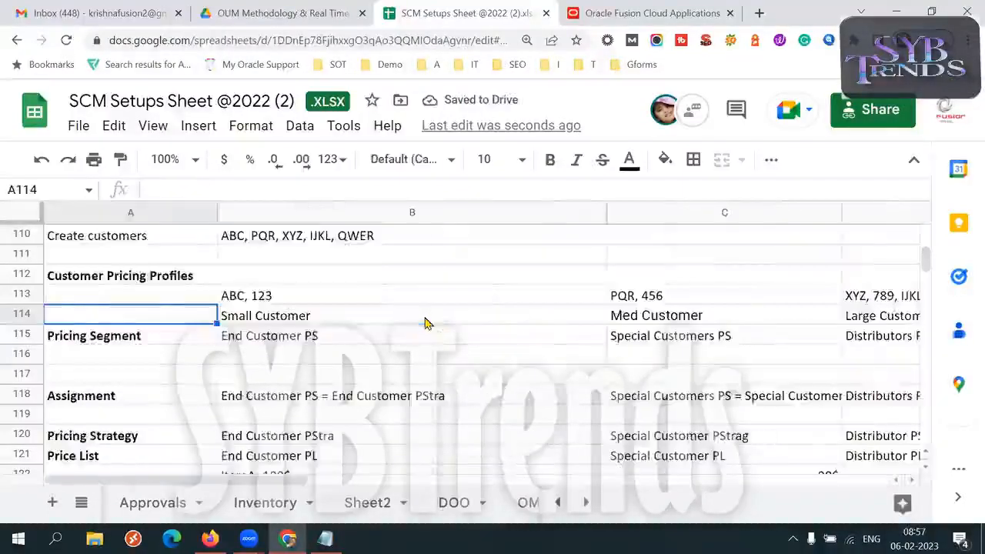
left_click(351, 341)
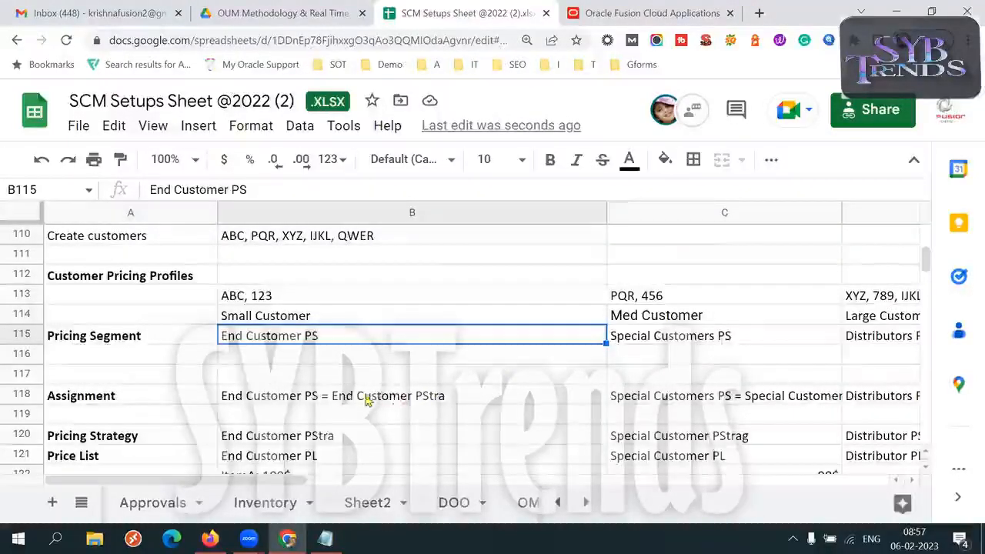
left_click(339, 397)
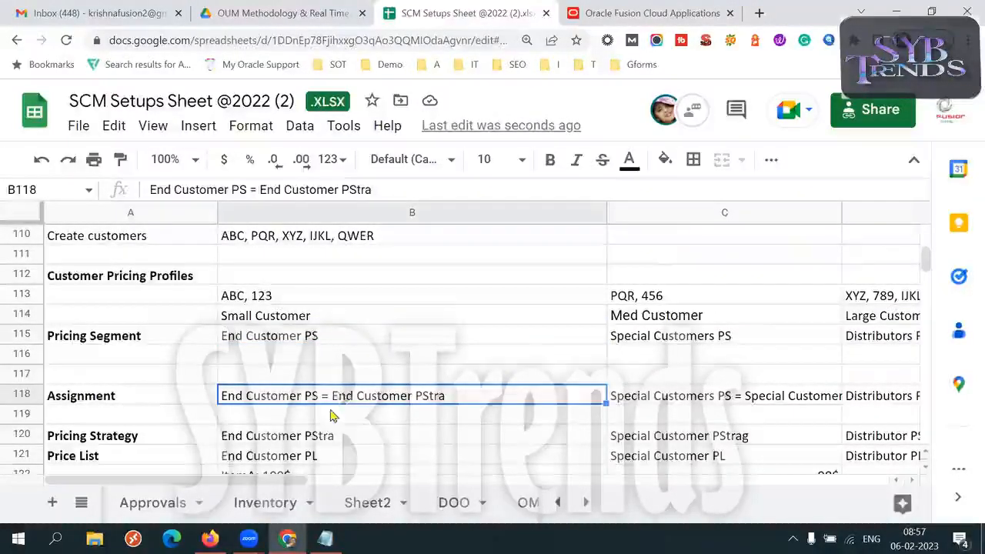
key("Down")
key("Down")
key("Down")
key("Down")
key("Down")
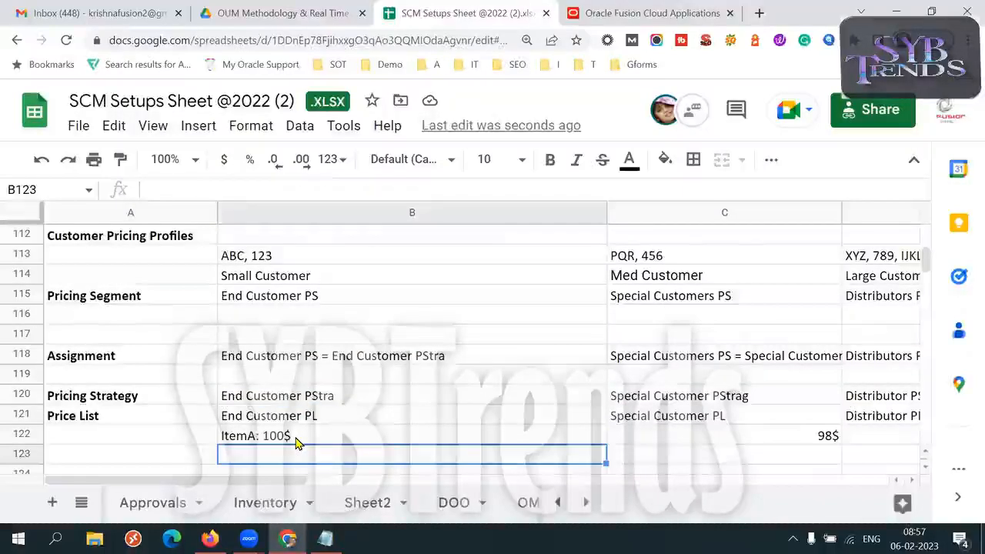
key("Up")
key("Up")
key("Up")
key("Up")
key("Up")
key("Up")
key("Up")
key("Up")
key("Up")
key("Up")
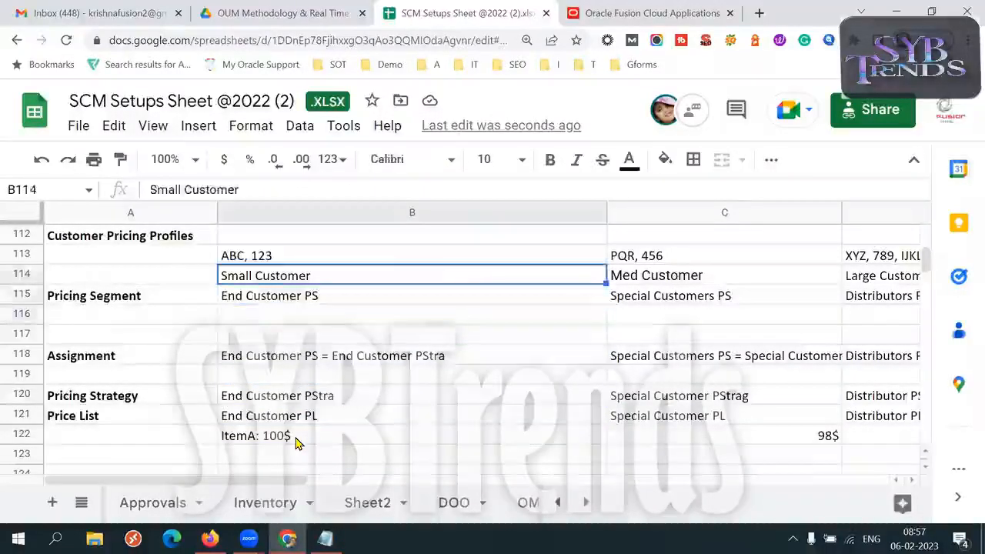
key("Down")
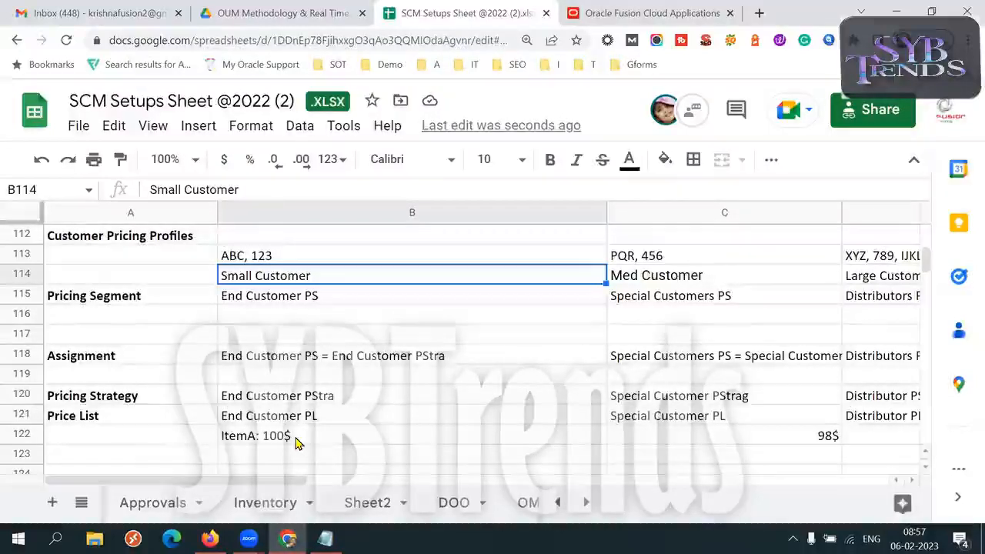
- Return to the Setups overview and compare the Client6 customer categories in B13 with those of Client2+5 in B9
left_click_drag(925, 264, 924, 233)
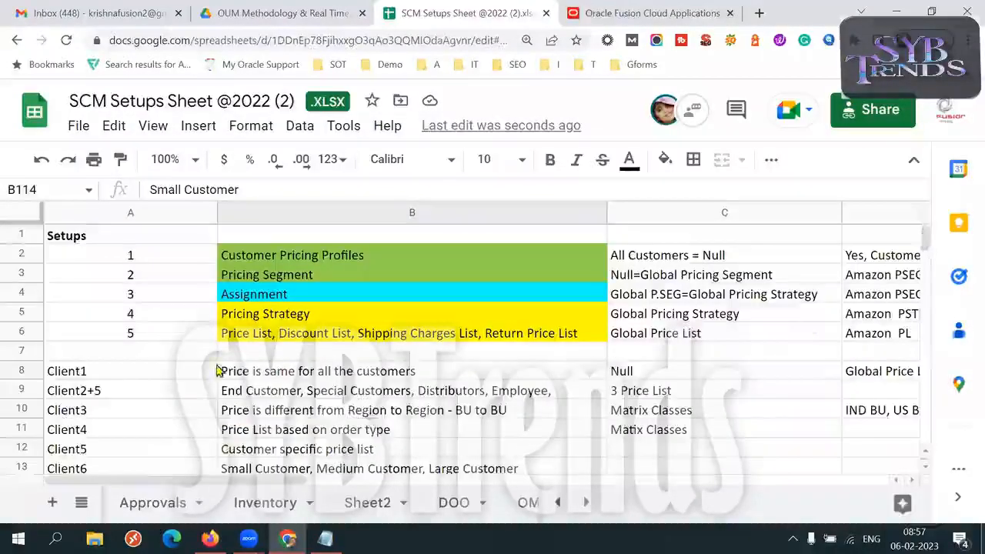
left_click(133, 396)
key("Down")
key("Down")
key("Down")
key("Down")
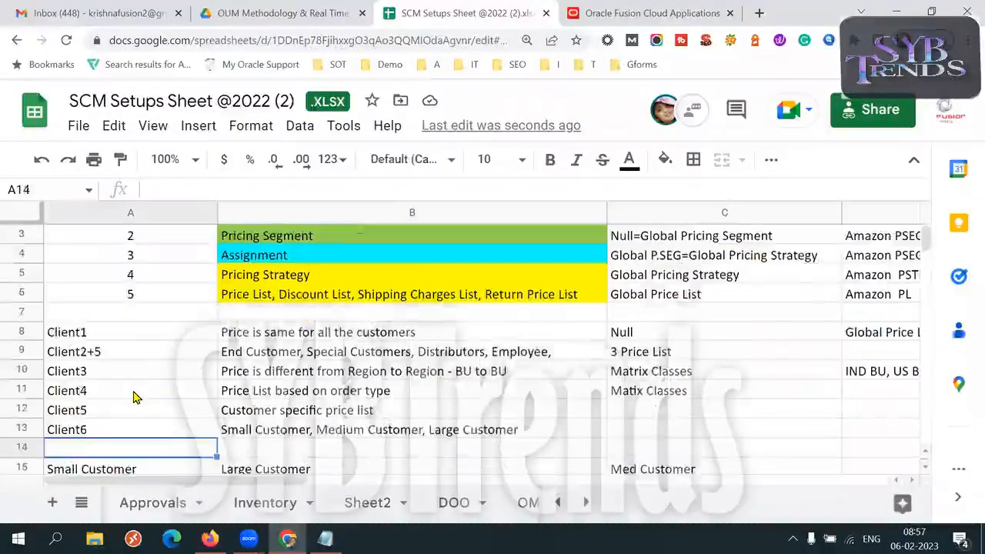
left_click(146, 420)
left_click(228, 431)
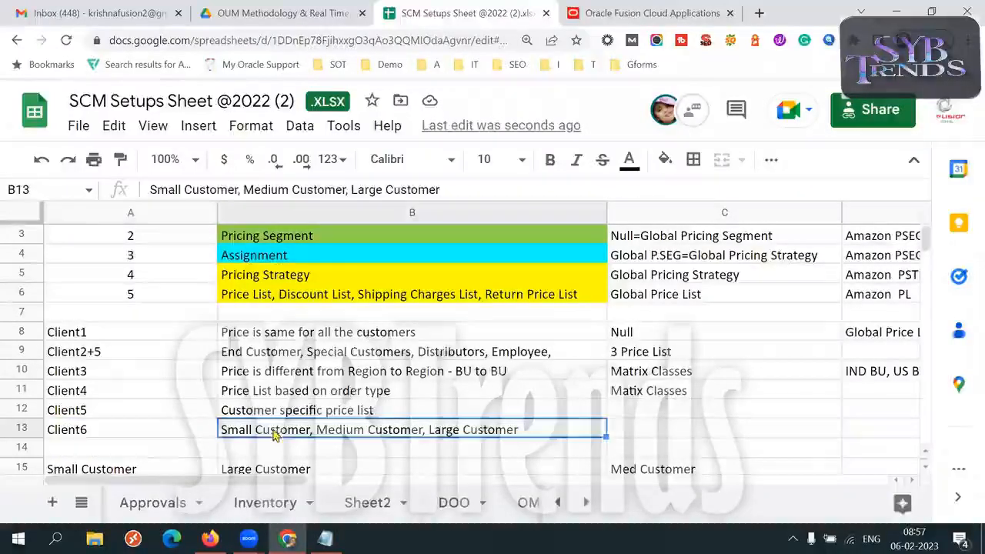
left_click(351, 358)
left_click(300, 436)
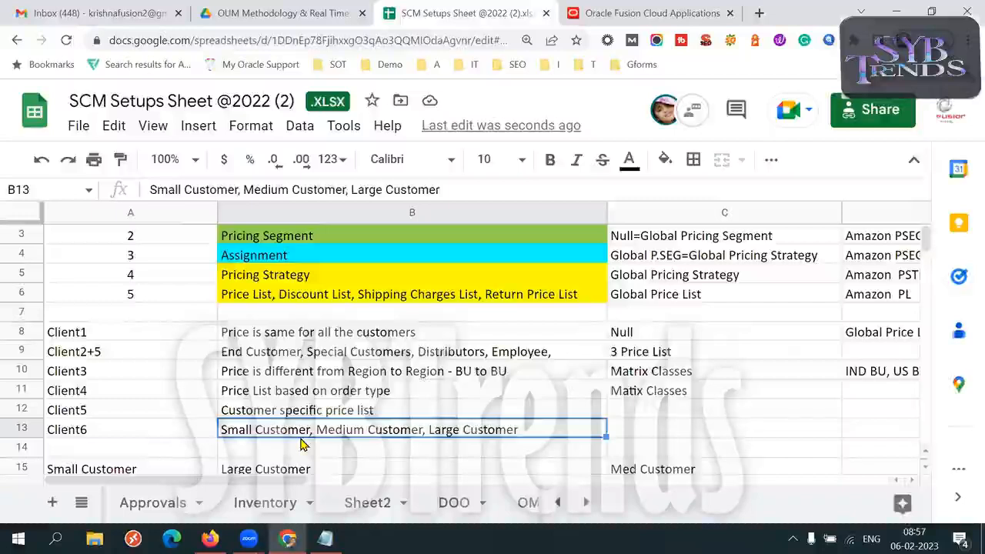
- Review the Client1 scenario and its same-price-for-all-customers rule in row 8
left_click(112, 334)
left_click(338, 333)
left_click(171, 333)
left_click(278, 334)
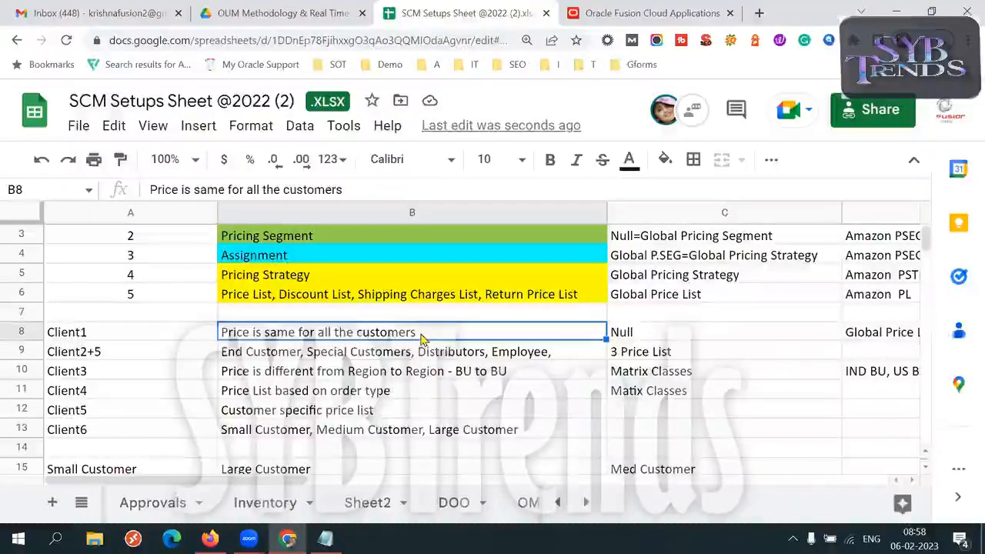
left_click(177, 339)
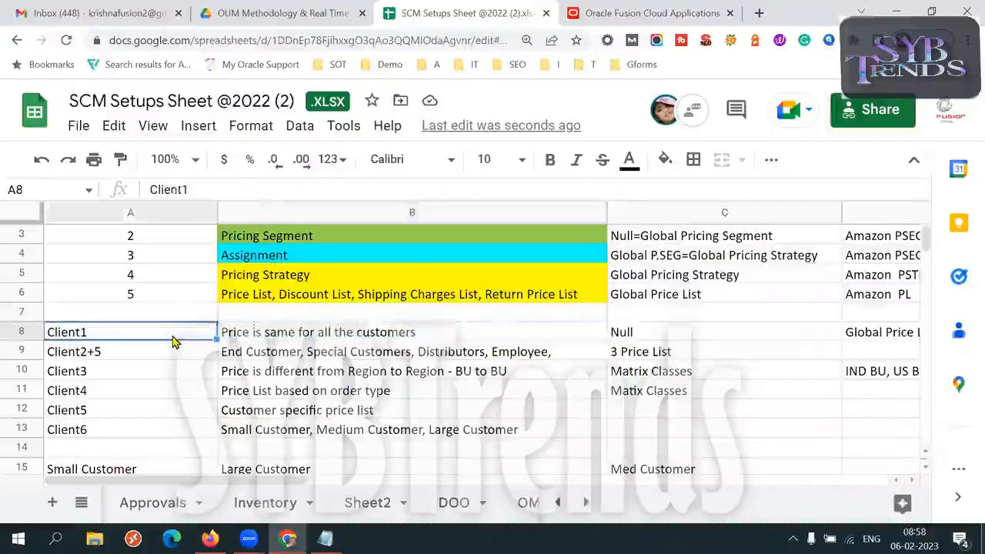
left_click(262, 338)
- Copy the Client1 scenario from A8:B8 into A124:B124 and fill the copied cells with yellow
left_click(154, 339)
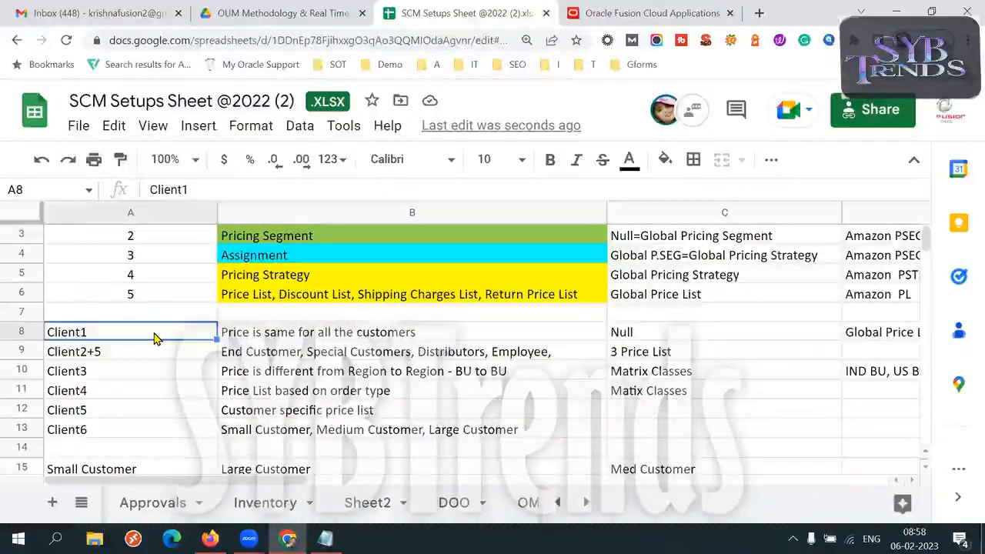
key("shift+Right")
key("ctrl+c")
key("Down")
key("Down")
key("Down")
key("Down")
key("Down")
key("Down")
key("Down")
key("Down")
key("Down")
key("Down")
key("Down")
key("Down")
key("Down")
key("Down")
key("Down")
key("Down")
key("Down")
key("Down")
key("Down")
key("Down")
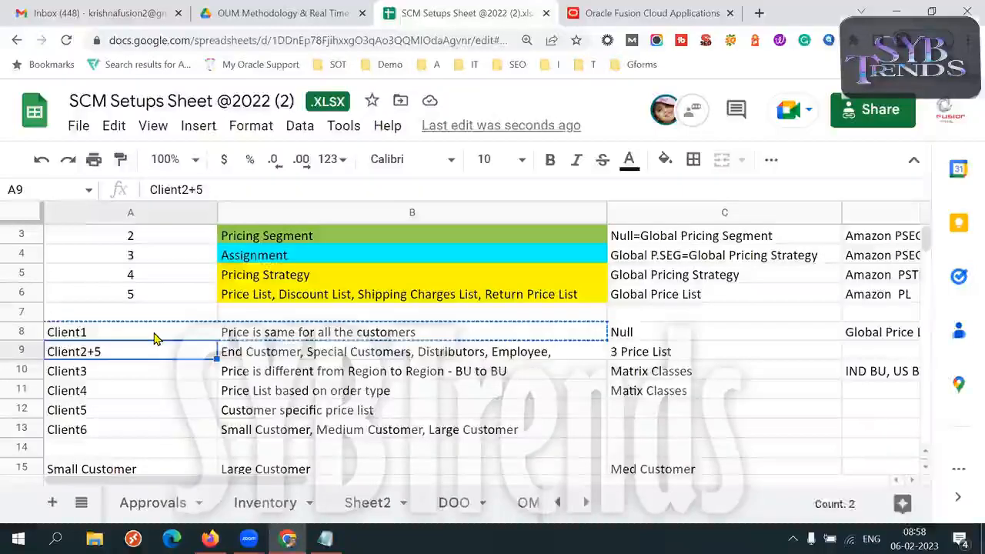
key("Down")
key("Down")
key("Down")
key("Down")
key("Down")
key("Down")
key("Down")
key("Down")
key("Down")
key("Down")
key("Down")
key("Down")
key("Down")
key("Down")
key("Down")
key("Down")
key("Down")
key("Down")
key("Down")
key("Down")
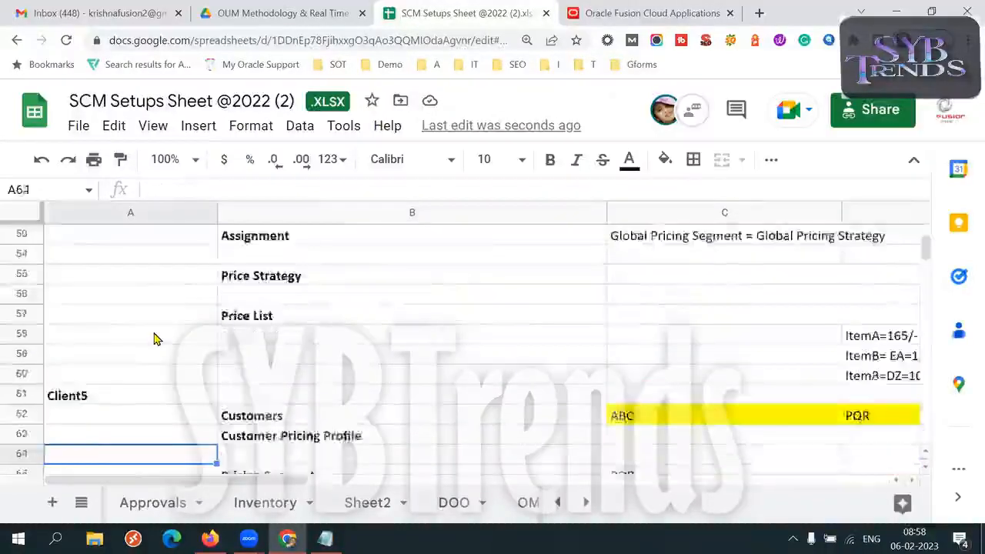
key("Down")
key("Down")
key("Down")
key("Down")
key("Down")
key("Down")
key("Down")
key("Down")
key("Down")
key("Down")
key("Down")
key("Down")
key("Down")
key("Down")
key("Down")
key("Down")
key("Down")
key("Down")
key("Down")
key("Down")
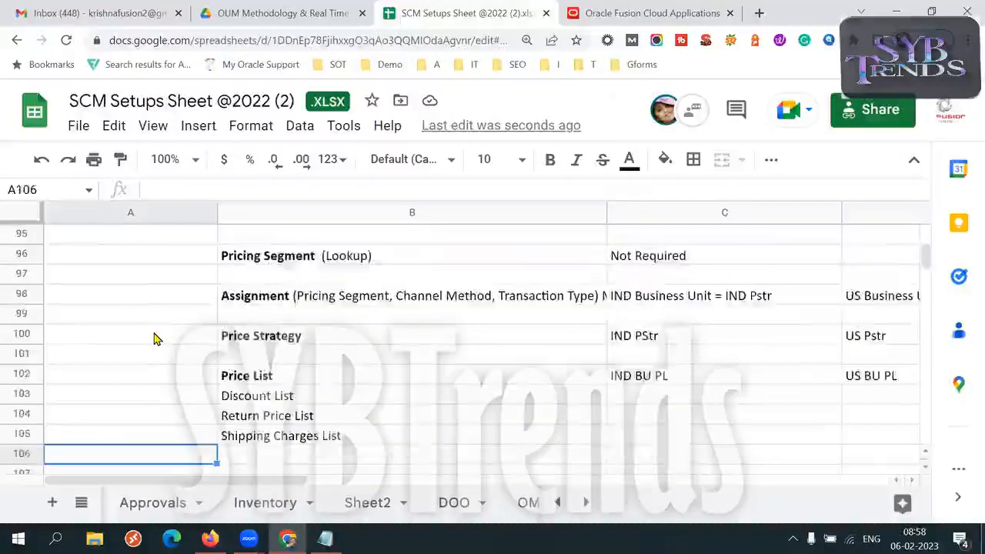
key("Up")
key("Up")
key("Up")
key("Up")
key("Up")
key("Up")
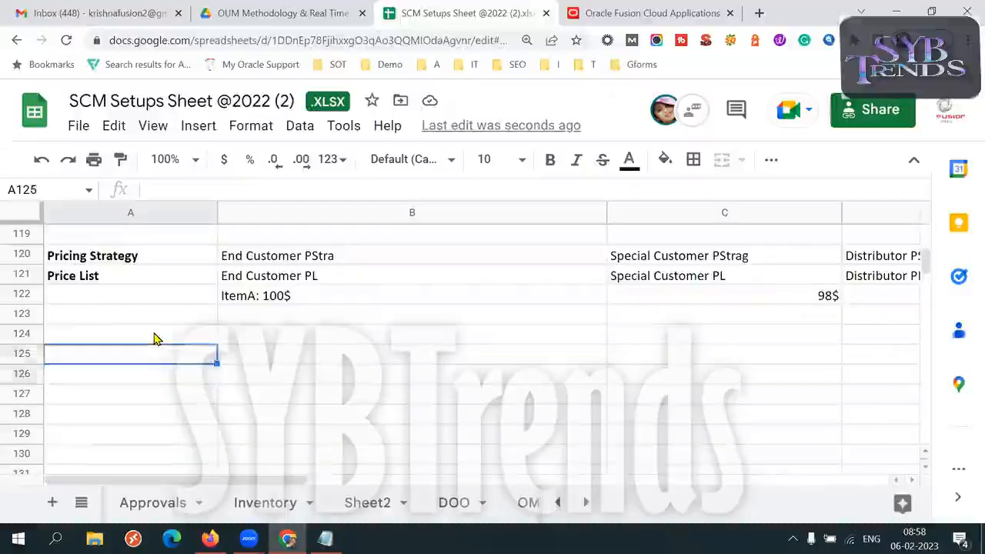
key("ctrl+v")
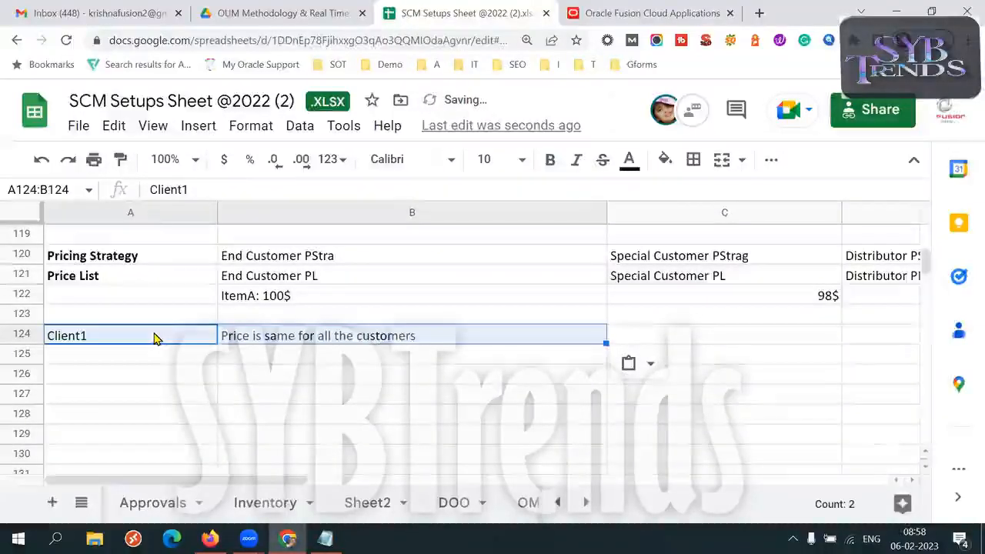
left_click(665, 162)
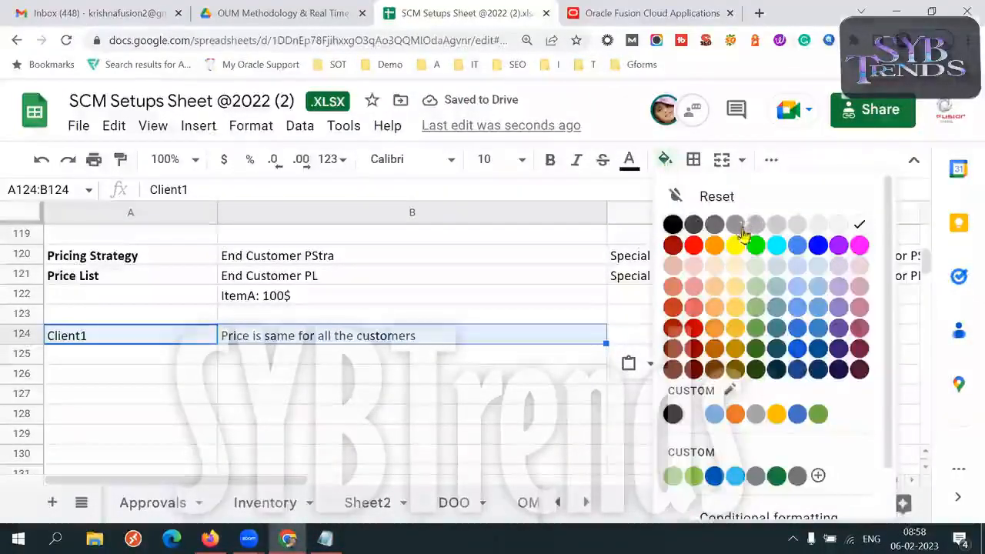
left_click(742, 244)
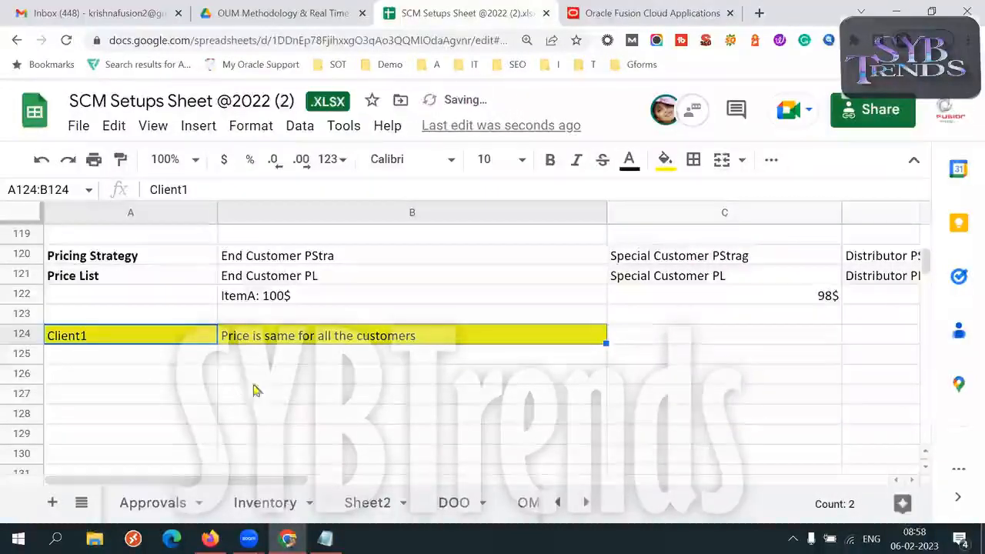
- Copy the pricing setup labels from Customer Pricing Profiles to Price List in A112:A121 into A126:A135 under the Client1 heading
left_click(57, 358)
key("Up")
key("Up")
key("Up")
key("Up")
key("Up")
key("Up")
key("Up")
key("Up")
key("Up")
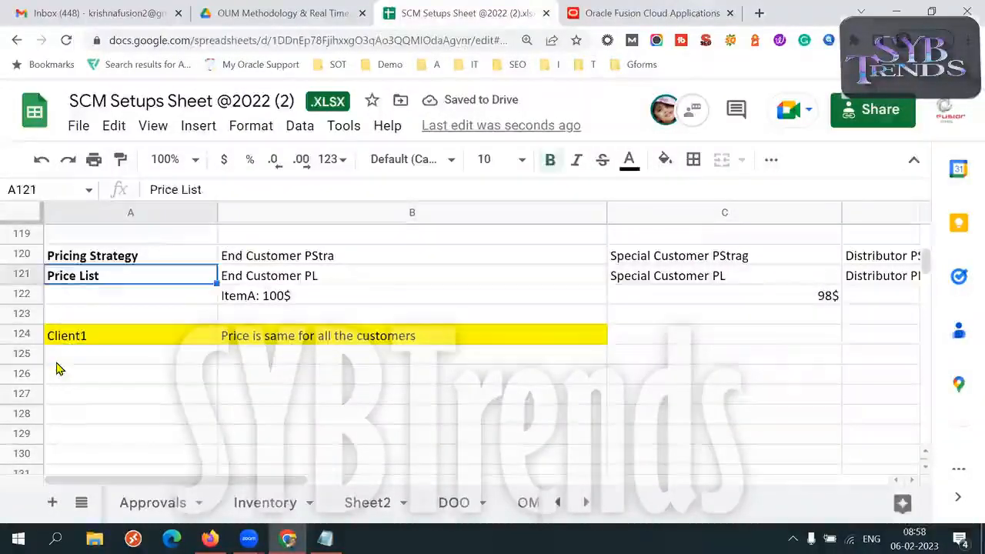
key("Up")
key("Up")
key("Up")
key("Up")
key("Up")
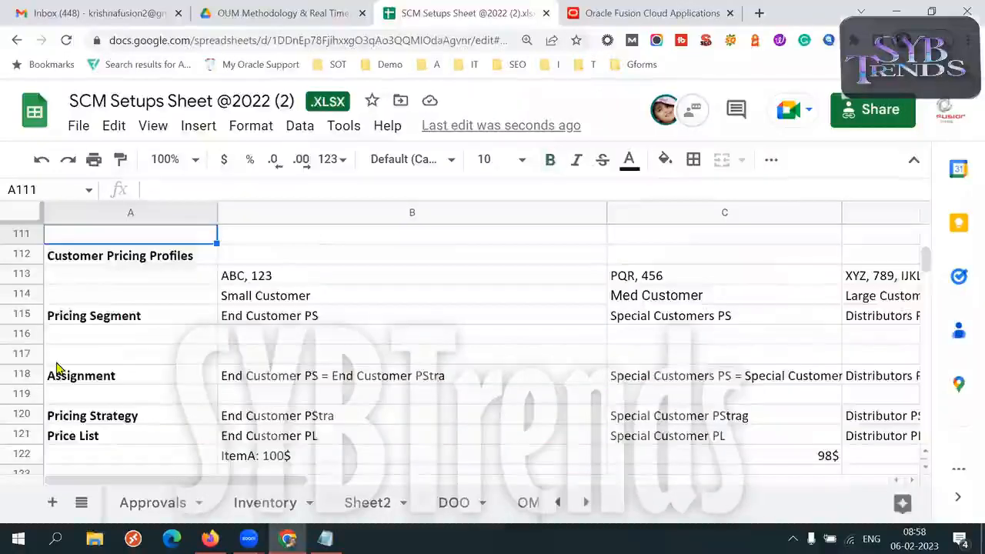
key("Down")
key("shift+Down")
key("shift+Down")
key("shift+Down")
key("shift+Down")
key("shift+Down")
key("shift+Down")
key("shift+Down")
key("shift+Down")
key("shift+Down")
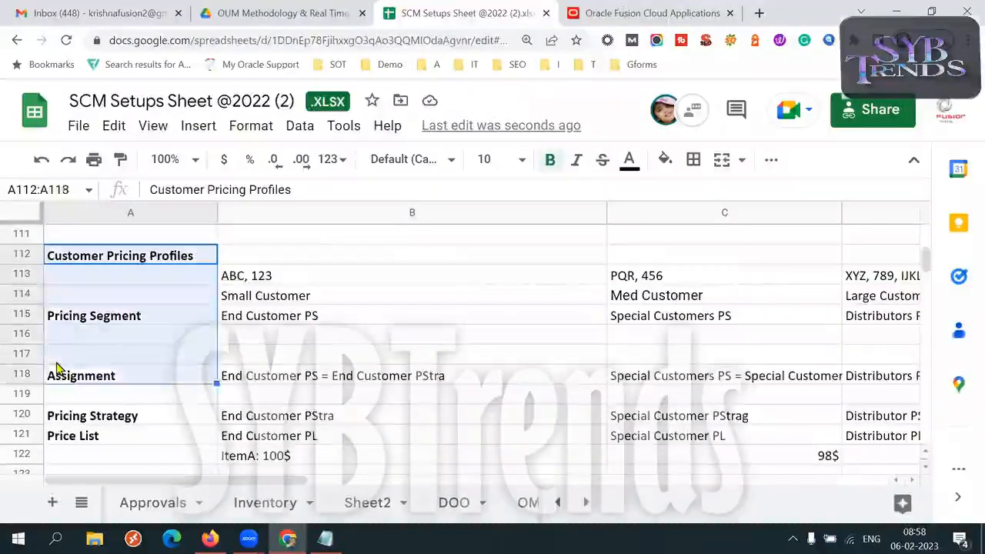
key("ctrl+c")
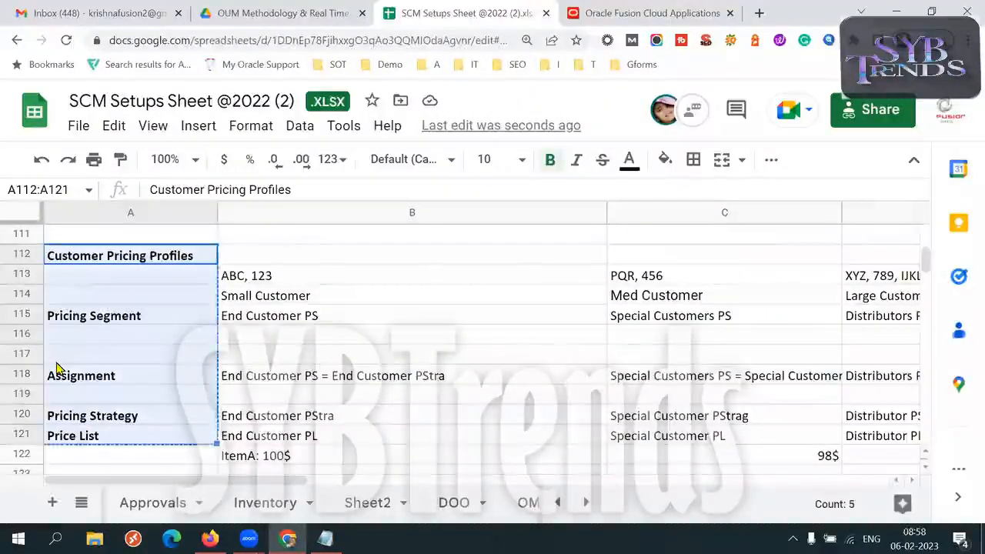
key("Down")
key("Down")
key("Down")
key("Down")
key("Down")
key("Down")
key("Down")
key("Down")
key("Down")
key("Down")
key("Down")
key("Down")
key("Down")
key("Down")
key("Down")
key("Down")
key("Down")
key("Down")
key("Down")
key("Down")
key("Down")
key("Up")
key("Up")
key("Up")
key("Up")
key("Up")
key("Up")
key("Up")
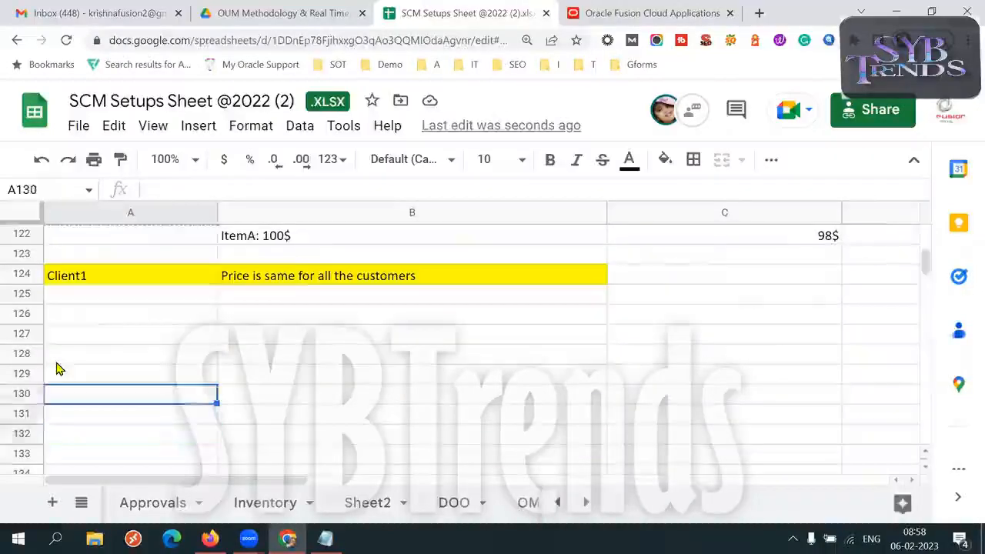
key("ctrl+v")
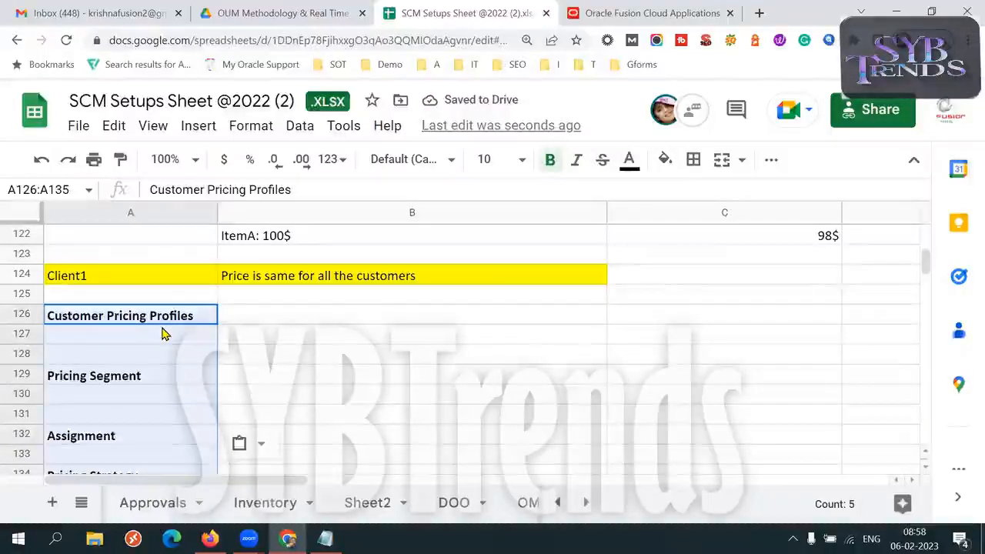
- Undo the last paste of the pricing setup labels and paste them again starting at A127
key("ctrl+z")
left_click(128, 336)
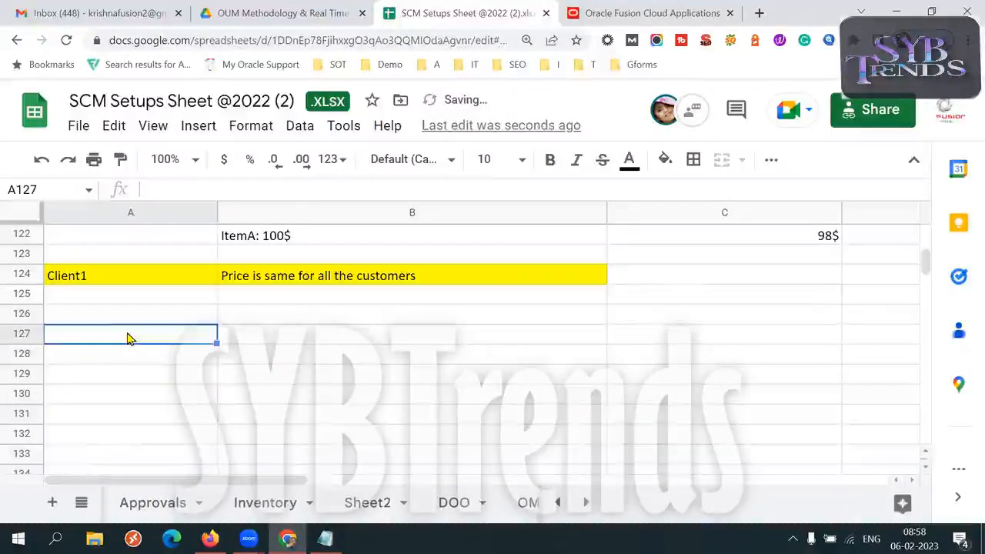
key("ctrl+v")
- Add a "Create customer" row under the Client1 heading in A125, with "ABC, PQR, XYZ" in B125
left_click(110, 299)
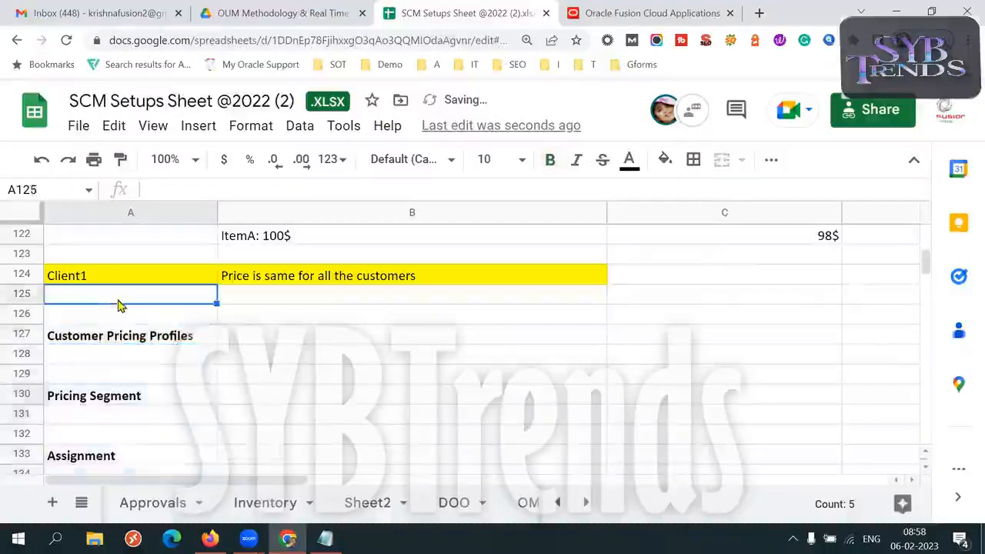
type("Creat")
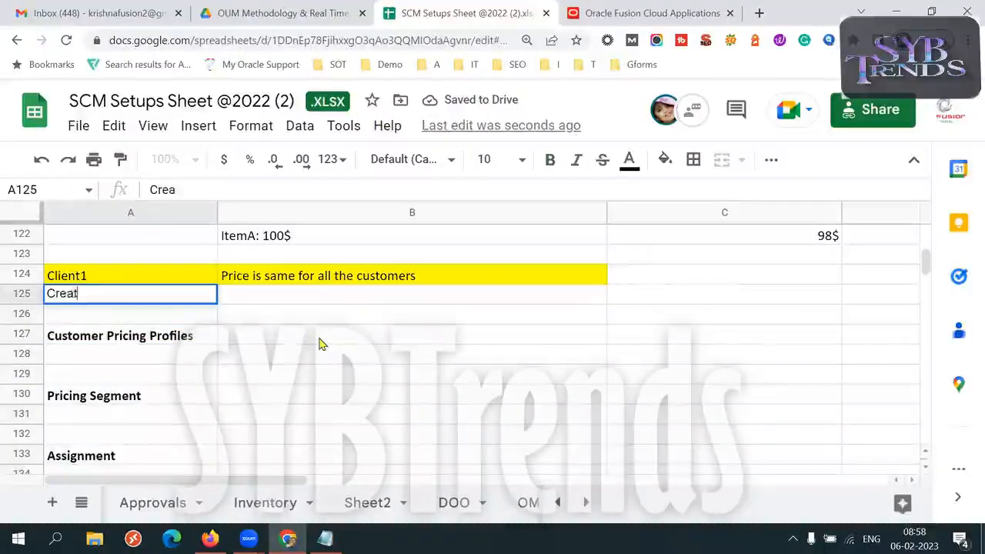
type("e customer")
key("Tab")
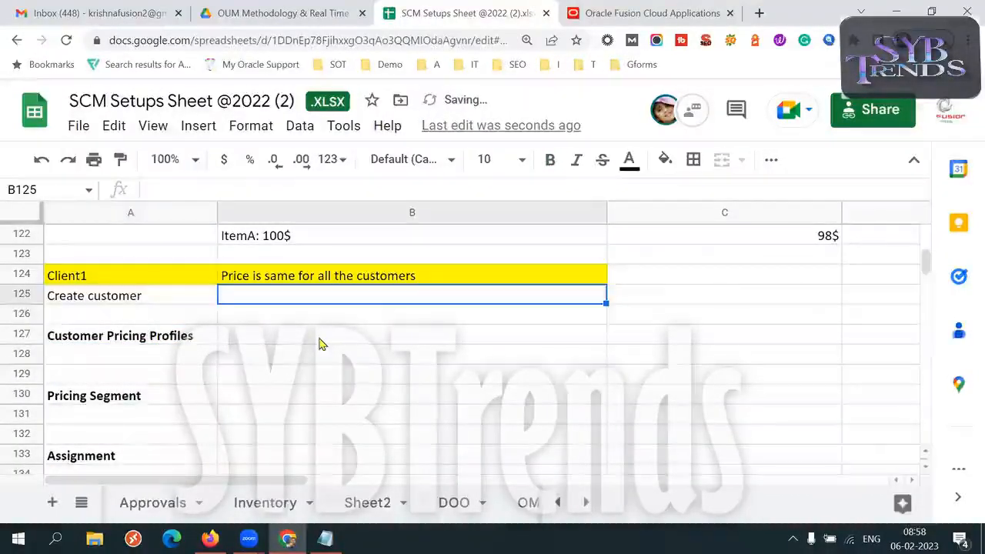
type("ABC,")
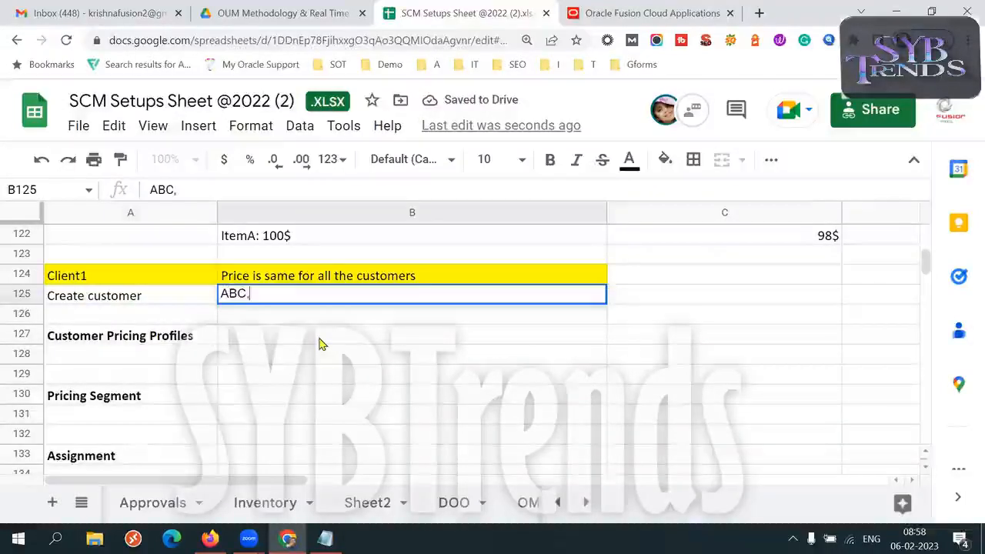
type(" PQ")
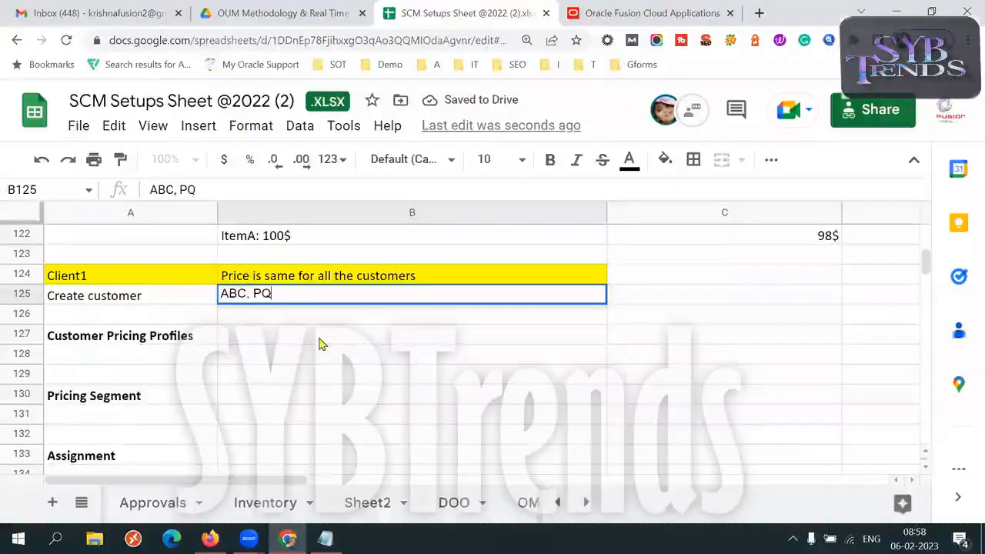
type("R, XYZ")
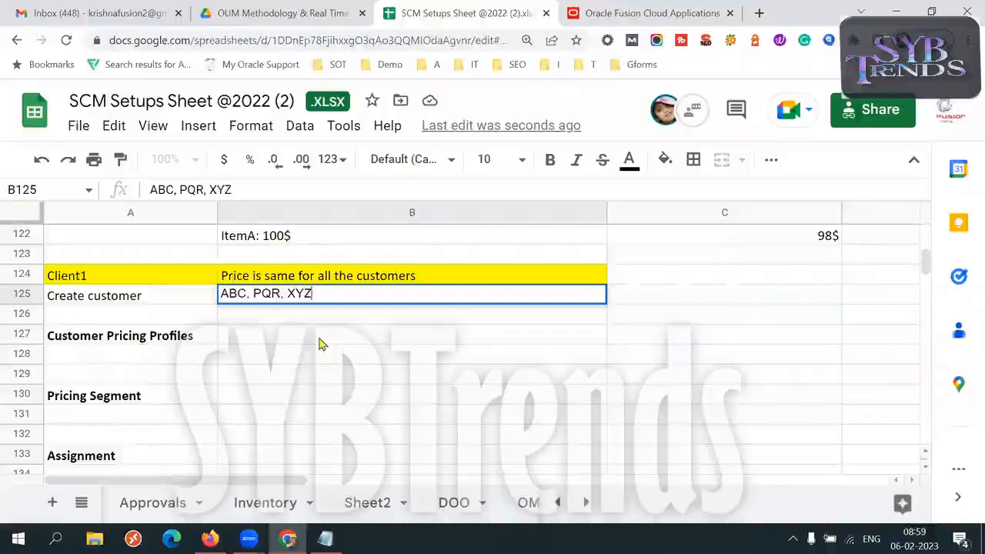
left_click(187, 297)
left_click(253, 299)
- Enter "dont do anything" in B127 as the Customer Pricing Profiles setup for Client1
left_click(174, 339)
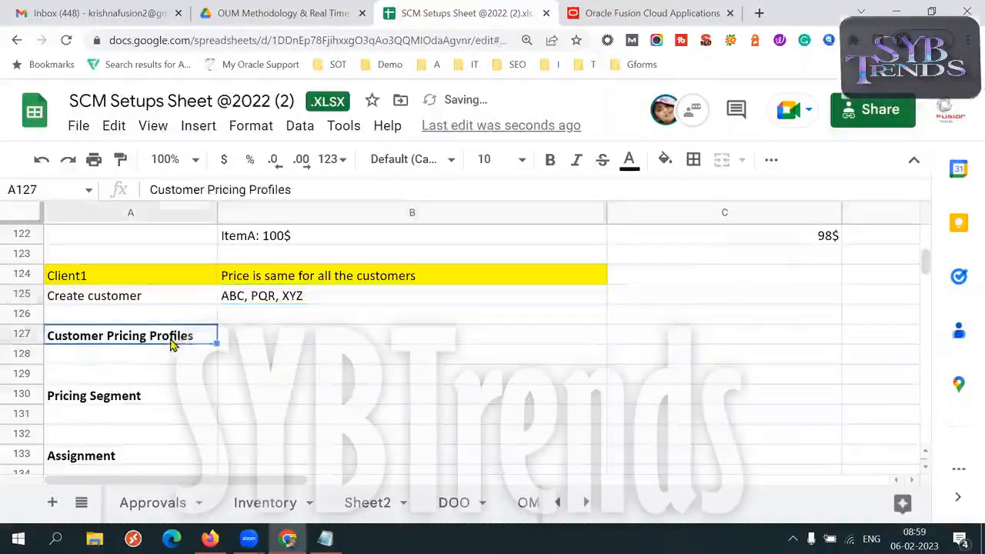
key("Right")
type("dont do anytih")
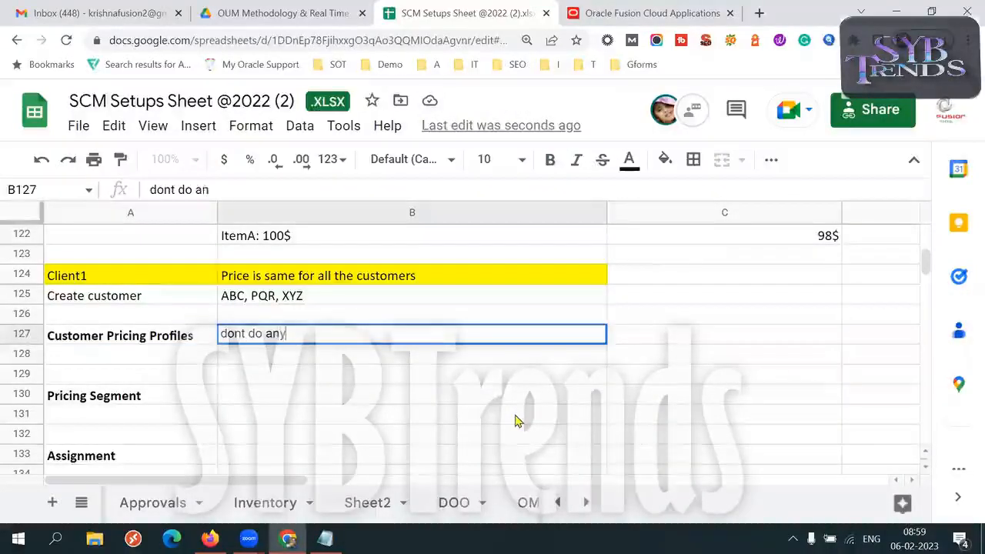
key("BackSpace")
key("BackSpace")
type("hing")
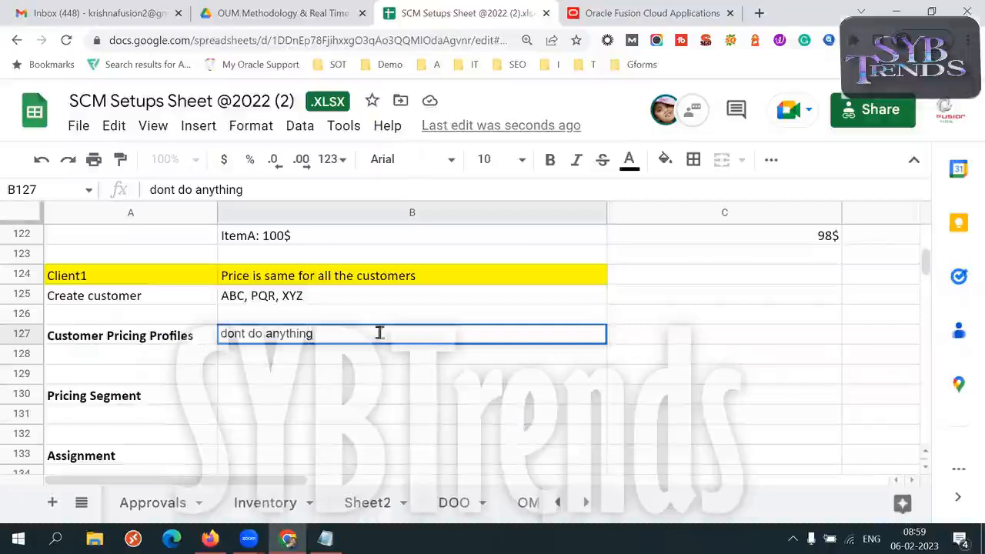
left_click(323, 300)
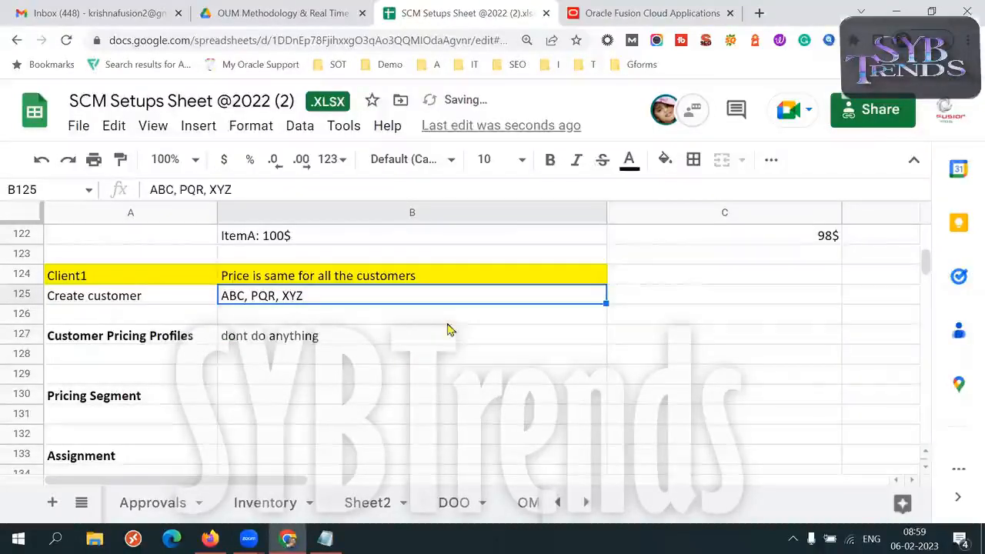
left_click(351, 342)
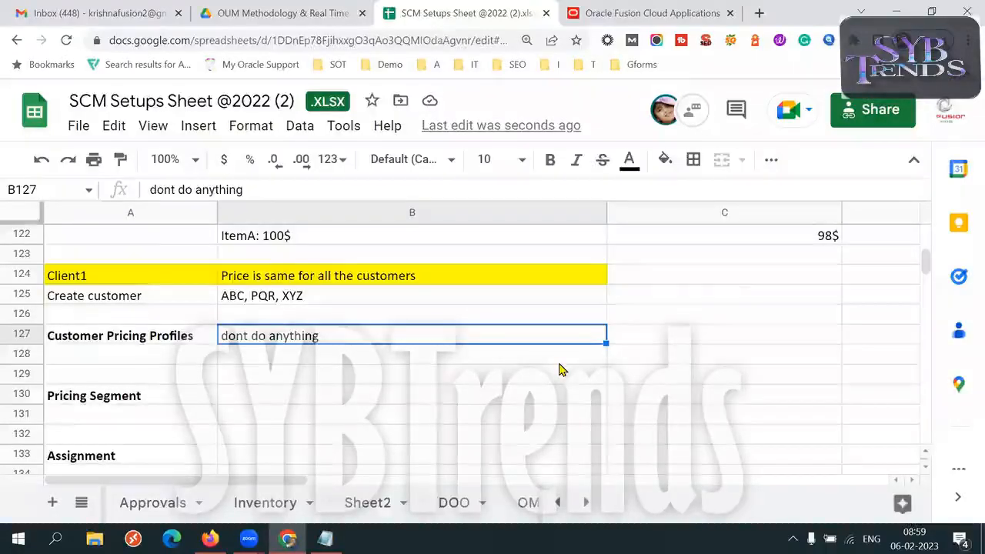
left_click(323, 301)
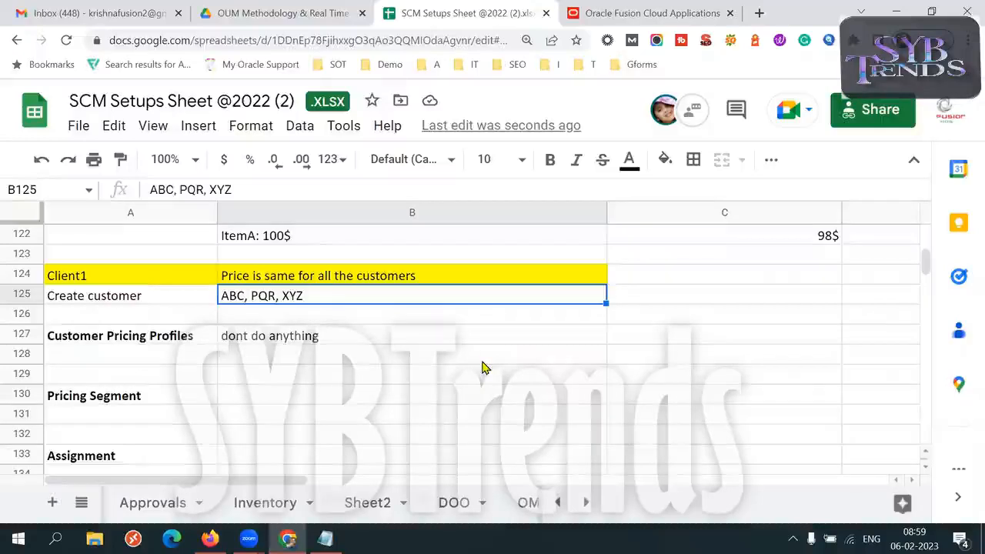
- Enter "Global Price List" in B136 as Client1's Price List
left_click(329, 399)
key("Down")
key("Down")
key("Down")
key("Down")
key("Down")
key("Down")
key("Down")
key("Down")
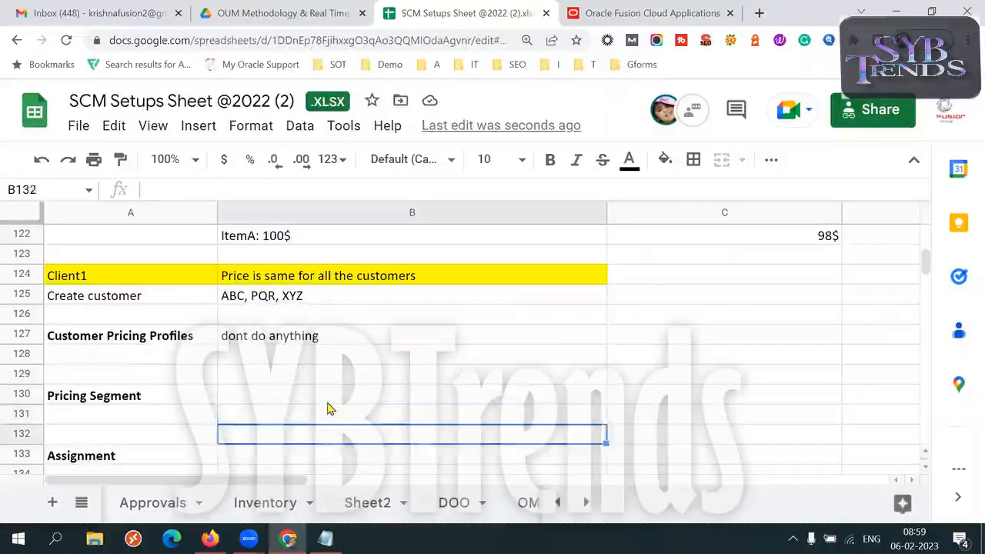
left_click(274, 418)
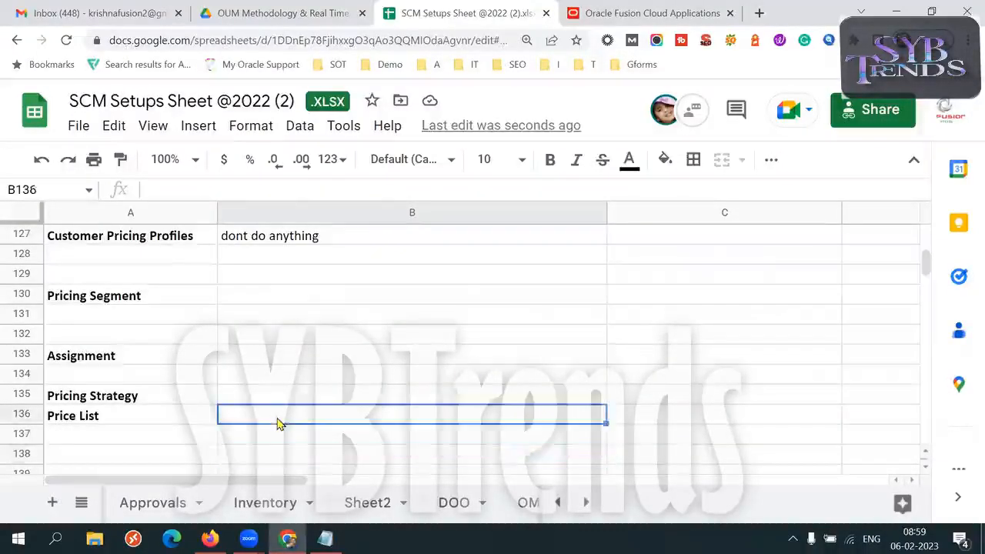
type("Gl")
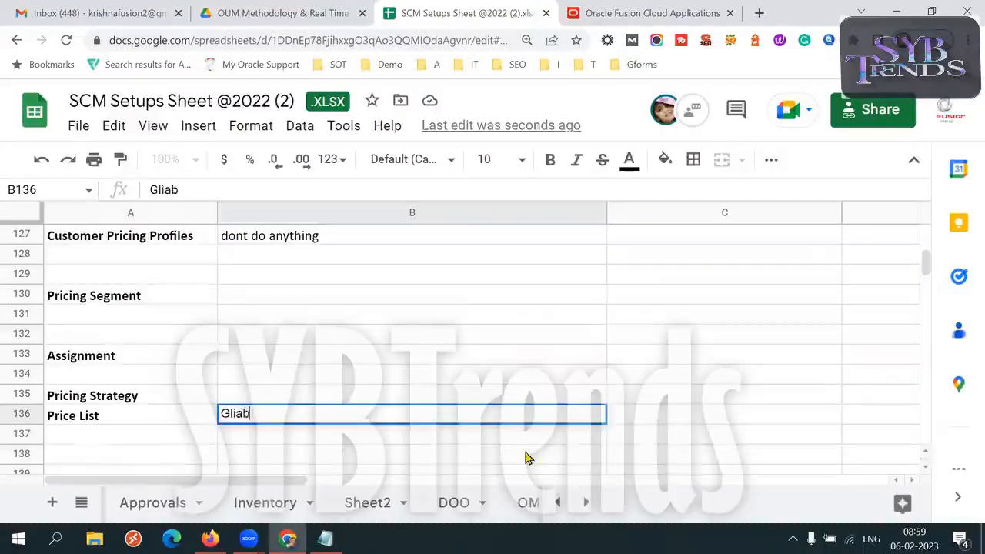
type("obal Price List")
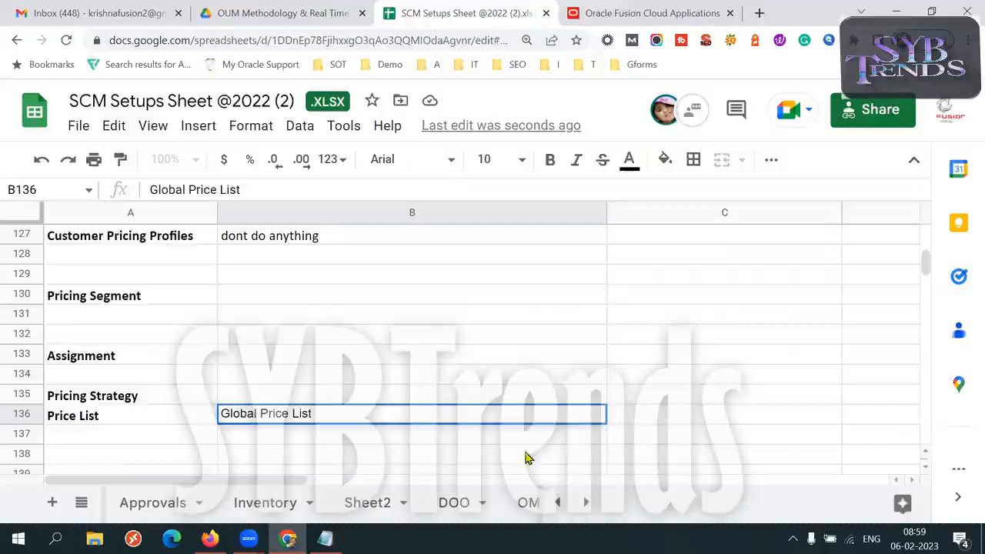
- Enter "Global Pricing Stra" in B135 as Client1's Pricing Strategy
left_click(304, 401)
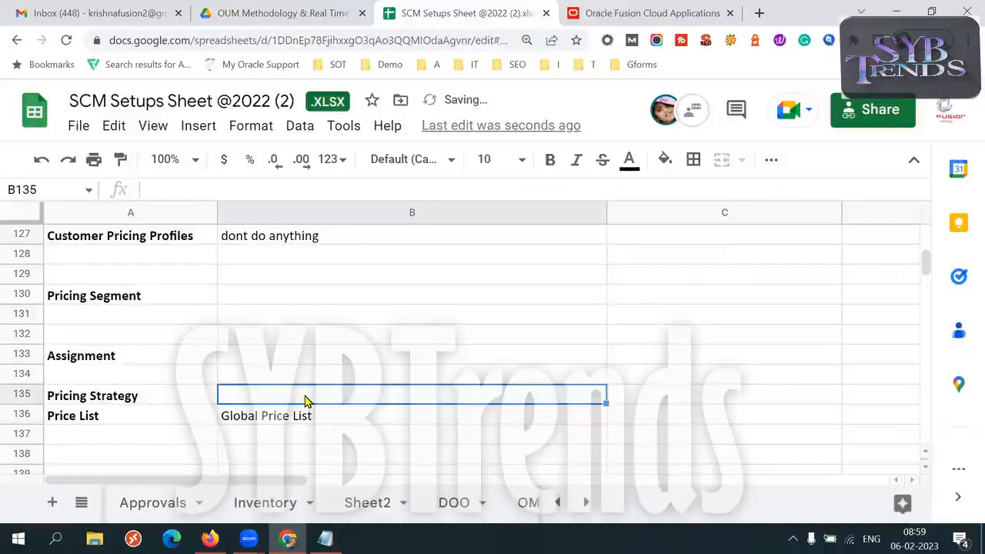
type("Gloabl")
key("BackSpace")
key("BackSpace")
key("BackSpace")
type("nal")
key("BackSpace")
key("BackSpace")
key("BackSpace")
type("bal")
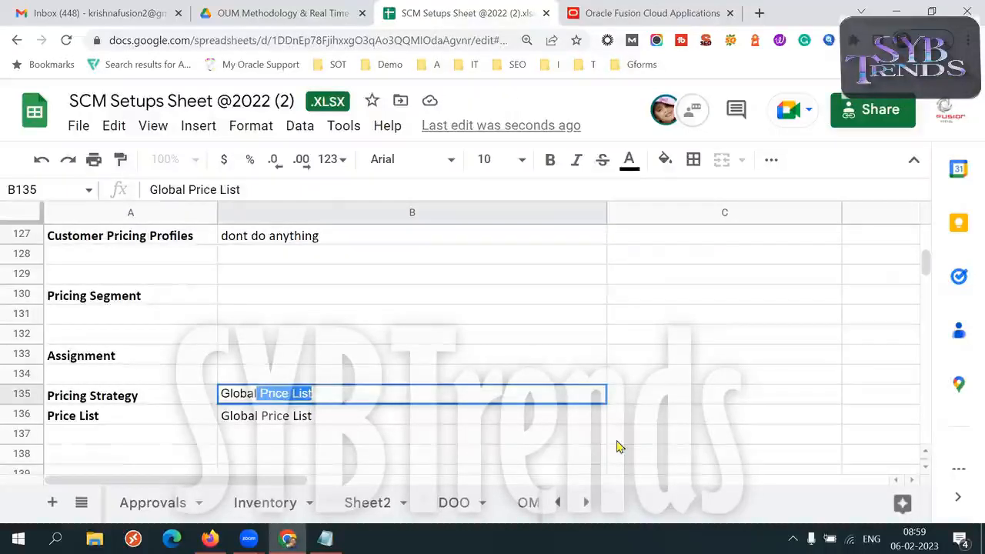
key("Tab")
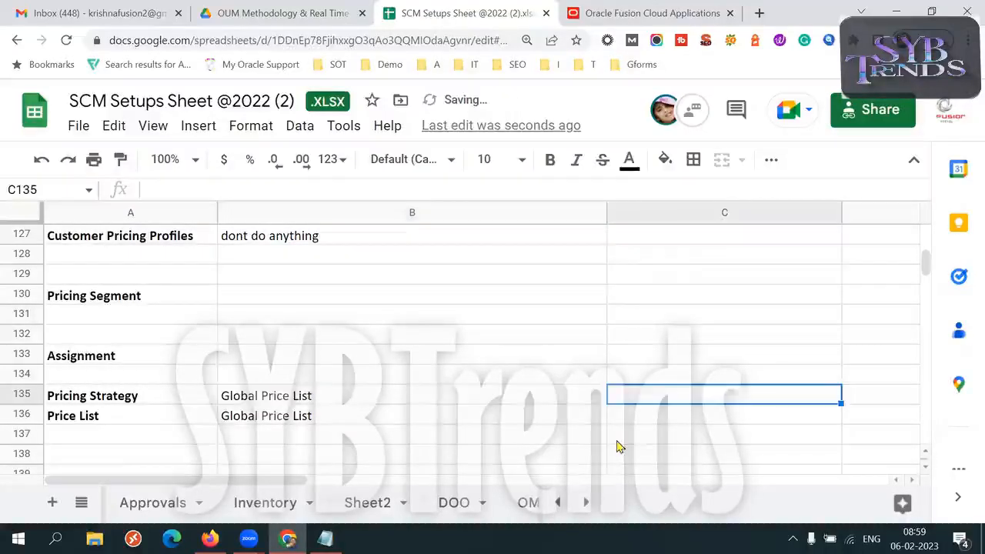
left_click(344, 401)
double_click(323, 398)
key("BackSpace")
key("BackSpace")
key("BackSpace")
key("BackSpace")
key("BackSpace")
key("BackSpace")
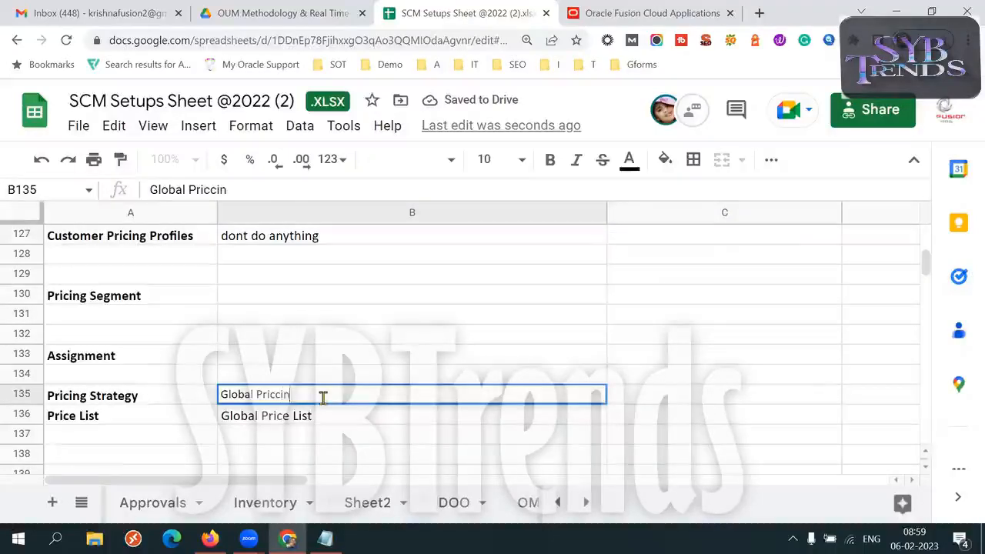
type("ing")
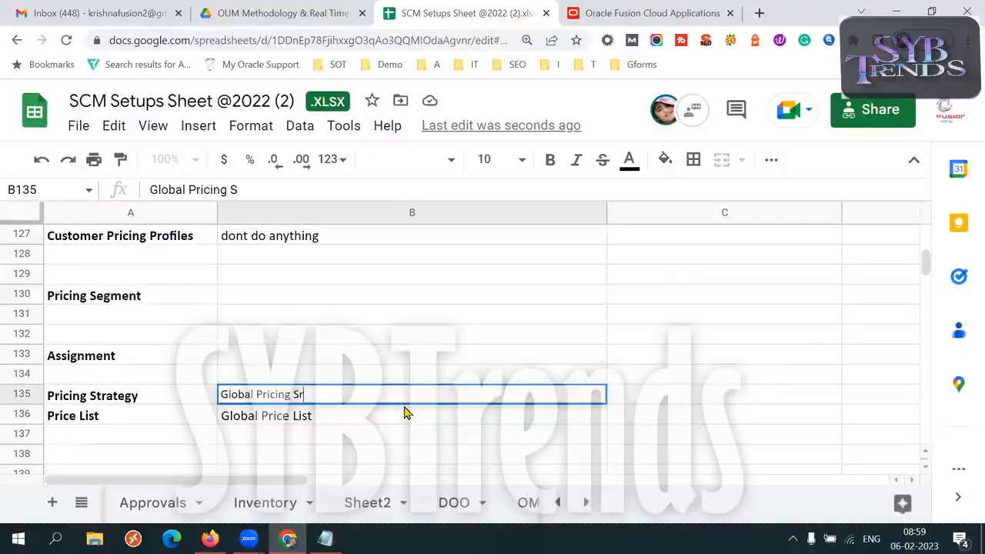
type(" Stra")
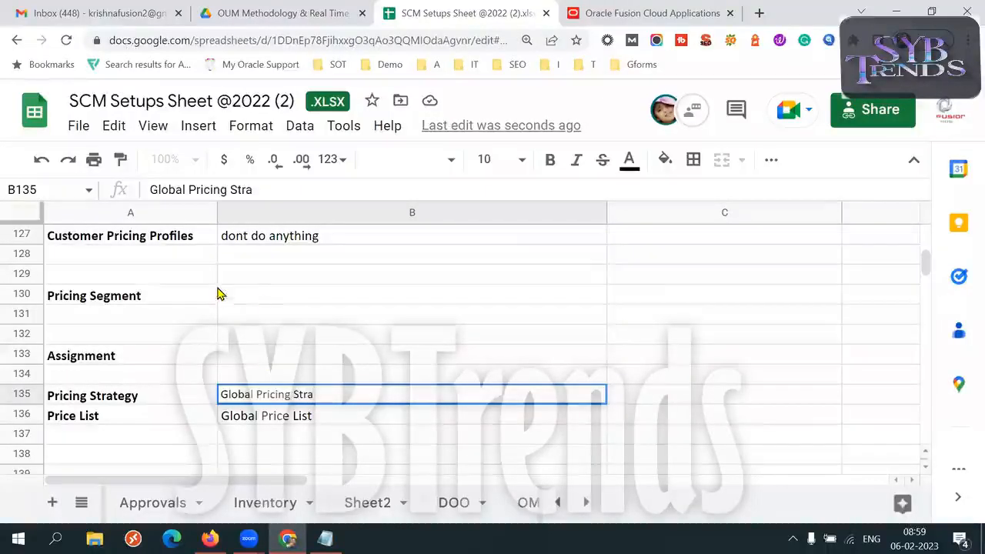
- Enter "Global Pricing Segment" in B130 as Client1's Pricing Segment
left_click(261, 299)
type("Gloabl")
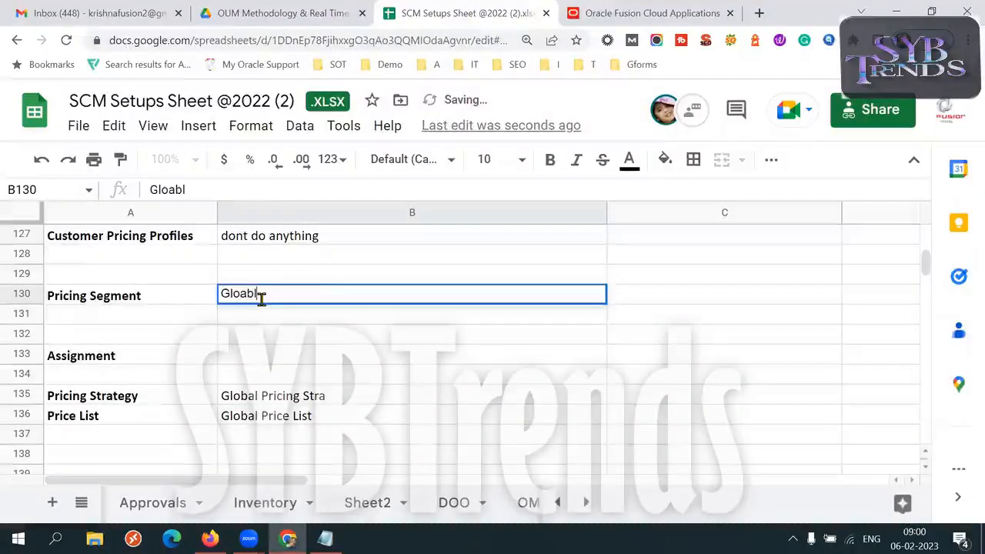
key("BackSpace")
key("BackSpace")
key("BackSpace")
key("BackSpace")
type("bal")
key("BackSpace")
key("BackSpace")
key("BackSpace")
type("oal")
key("BackSpace")
key("BackSpace")
type("bal Price")
key("BackSpace")
type("ing Segment")
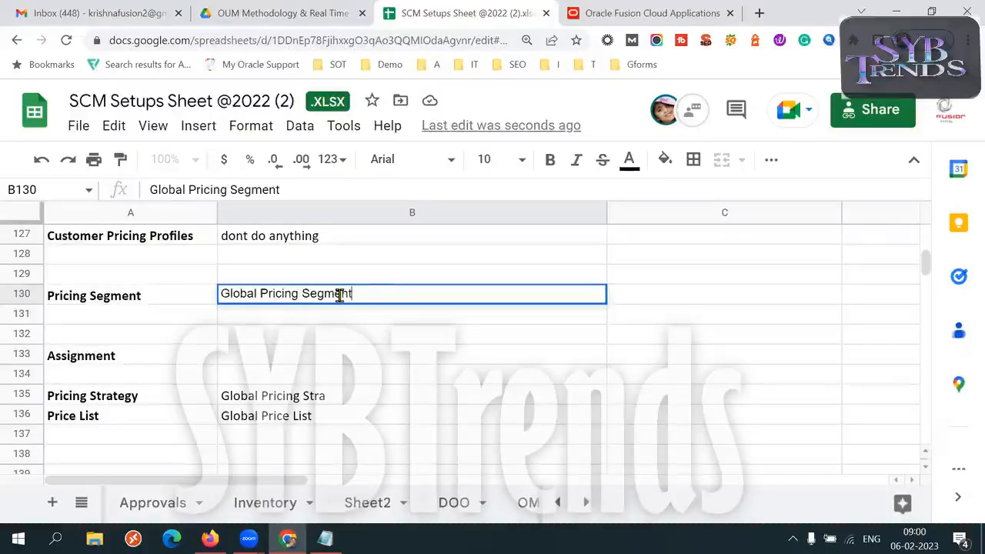
- Copy the Global Pricing Segment text from B130 into the Assignment row at B133
left_click_drag(378, 293, 213, 301)
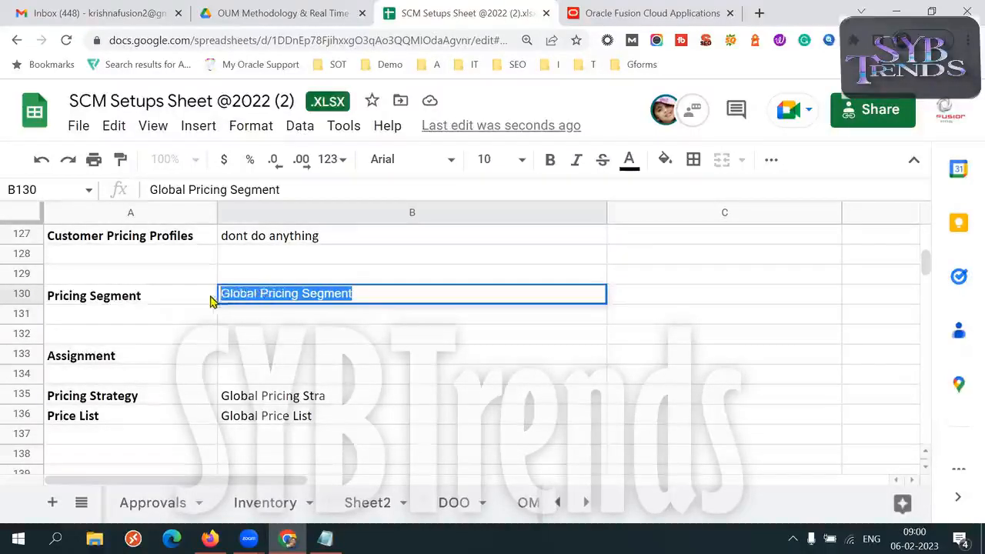
key("ctrl+c")
left_click(285, 359)
key("ctrl+v")
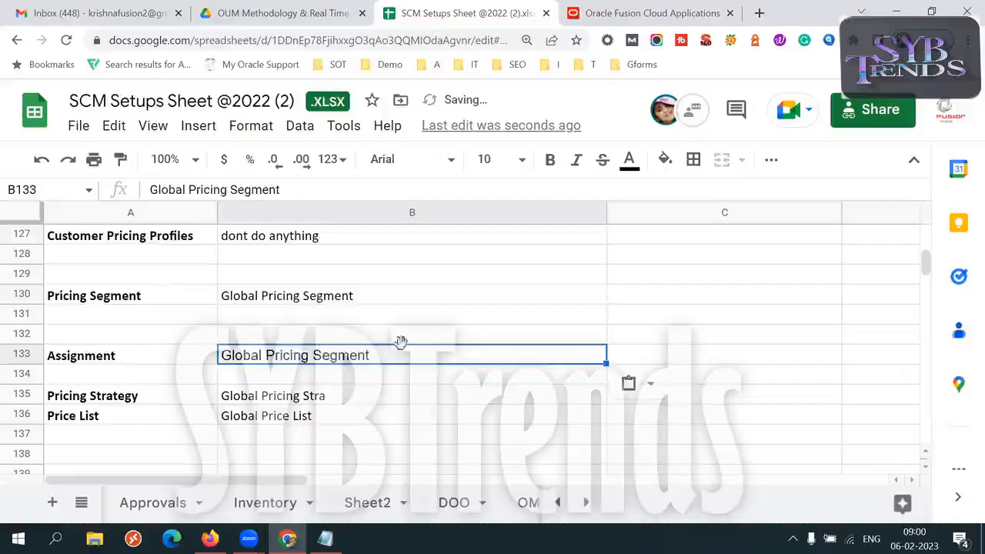
- Try to add the pricing strategy text copied from B135 to the Assignment entry in B133
left_click(310, 398)
key("ctrl+c")
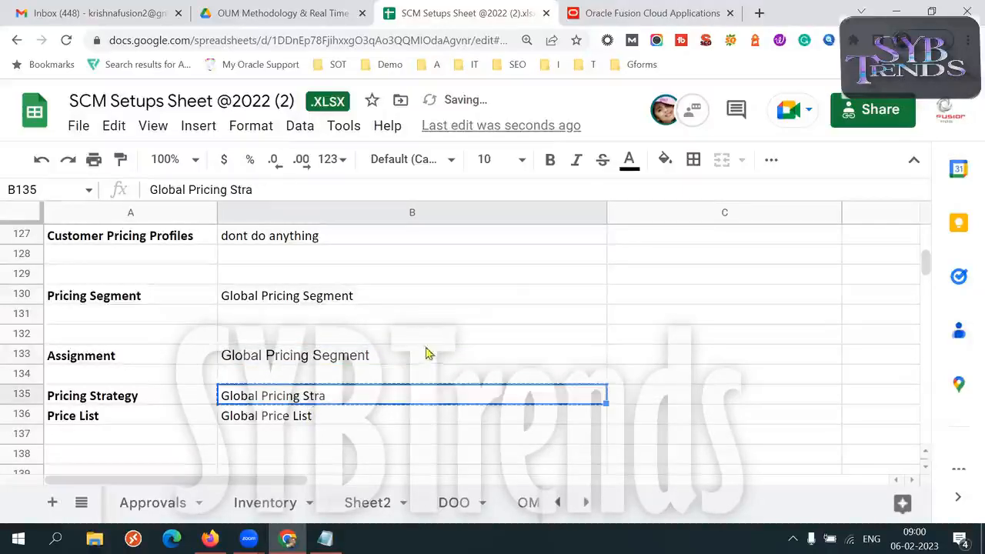
left_click(427, 351)
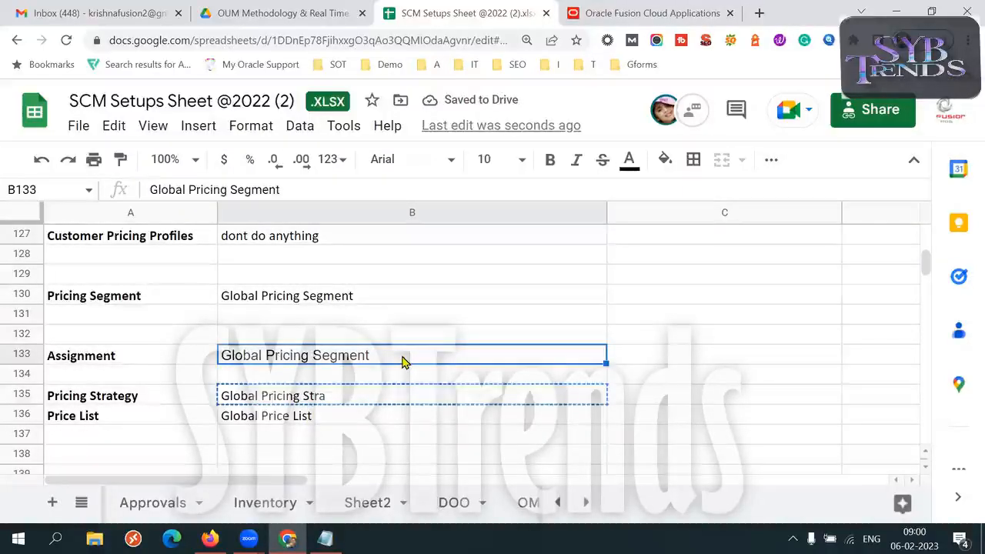
left_click(342, 399)
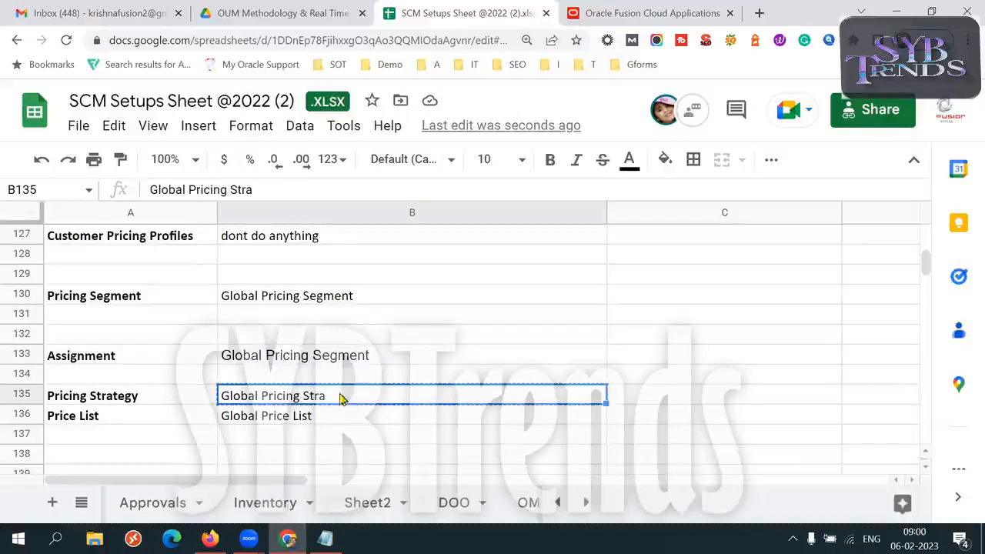
double_click(390, 357)
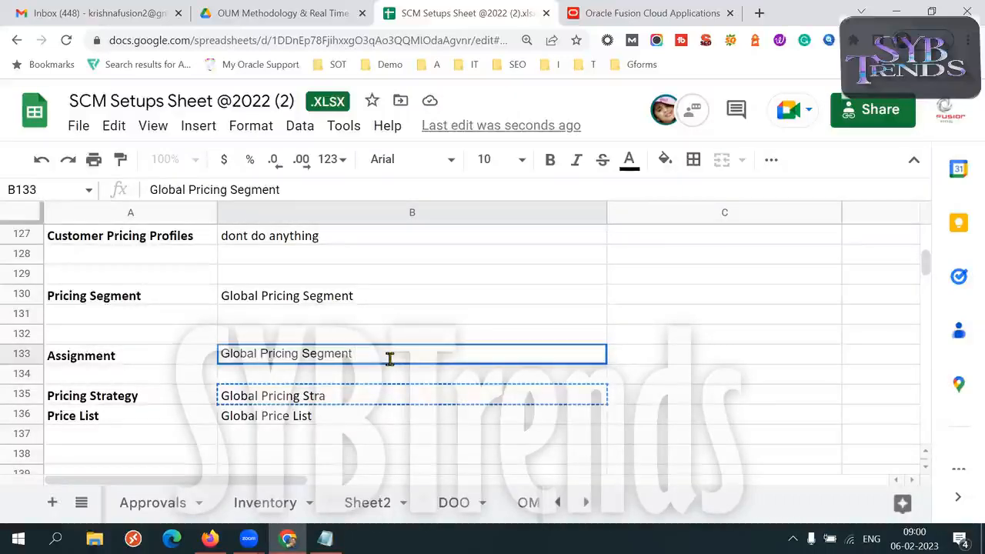
key("ctrl+v")
key("Escape")
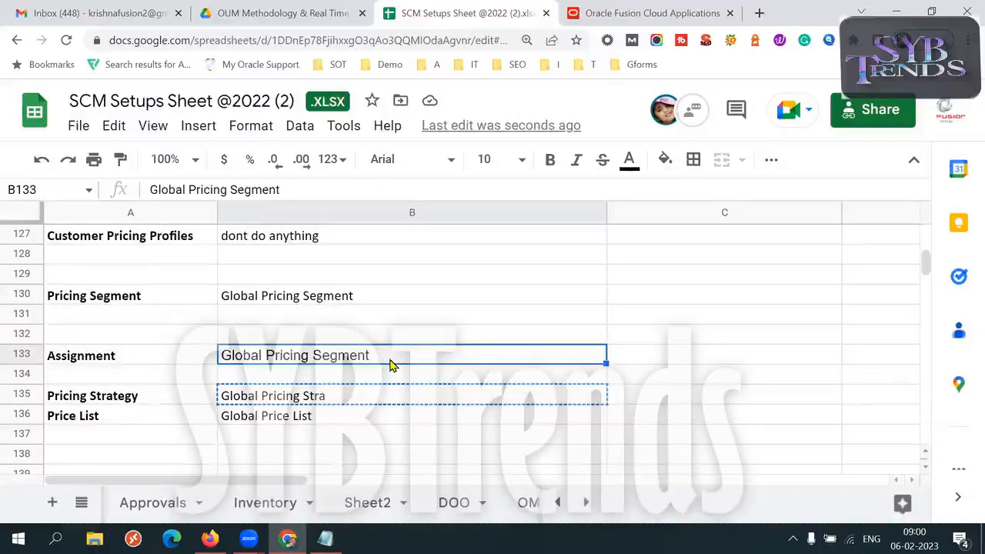
- Enter "Null =" in B129, just above Client1's Pricing Segment entry
left_click(110, 302)
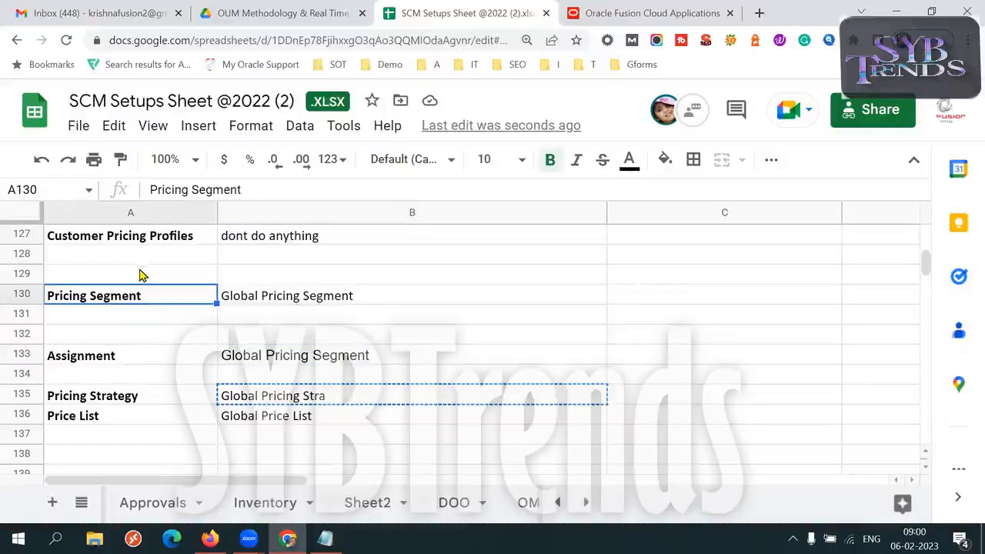
left_click(140, 276)
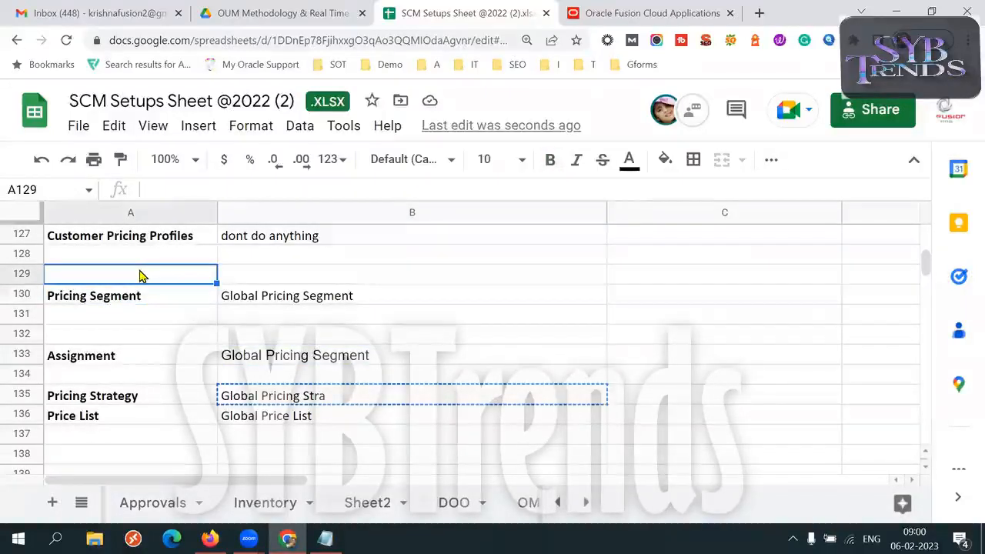
left_click(239, 278)
type("Null =")
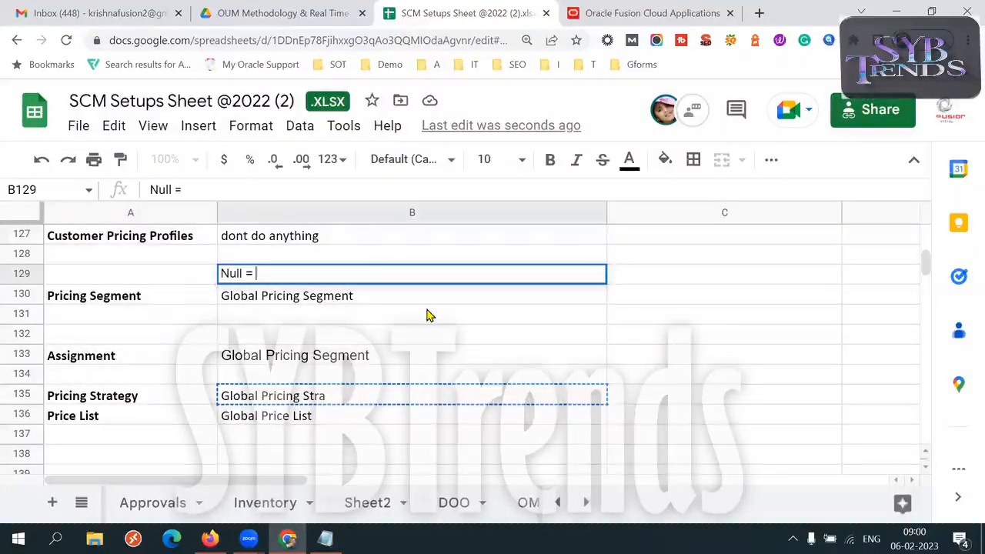
- Append the Global Pricing Segment text copied from B130 to the "Null =" entry in B129
left_click(378, 300)
key("ctrl+c")
double_click(324, 274)
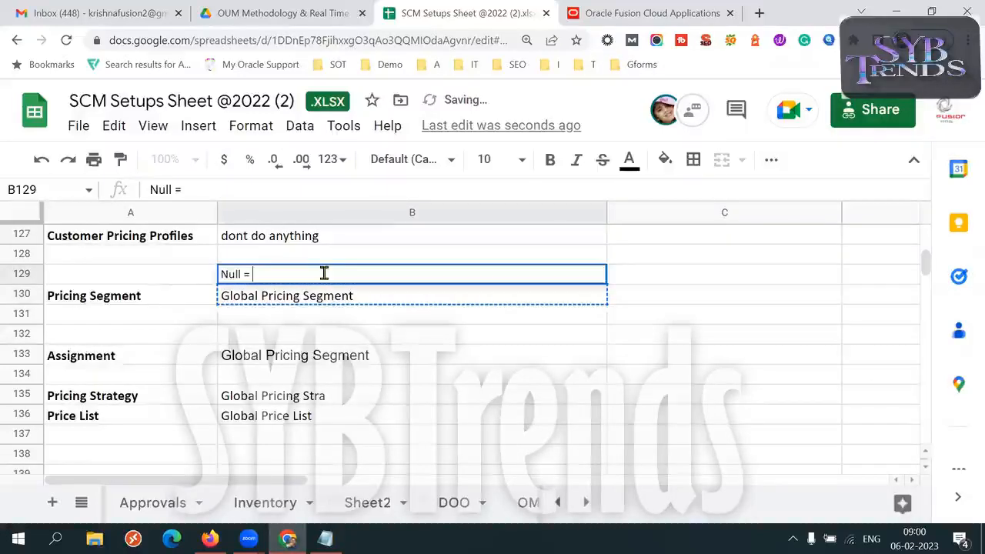
key("ctrl+v")
key("Escape")
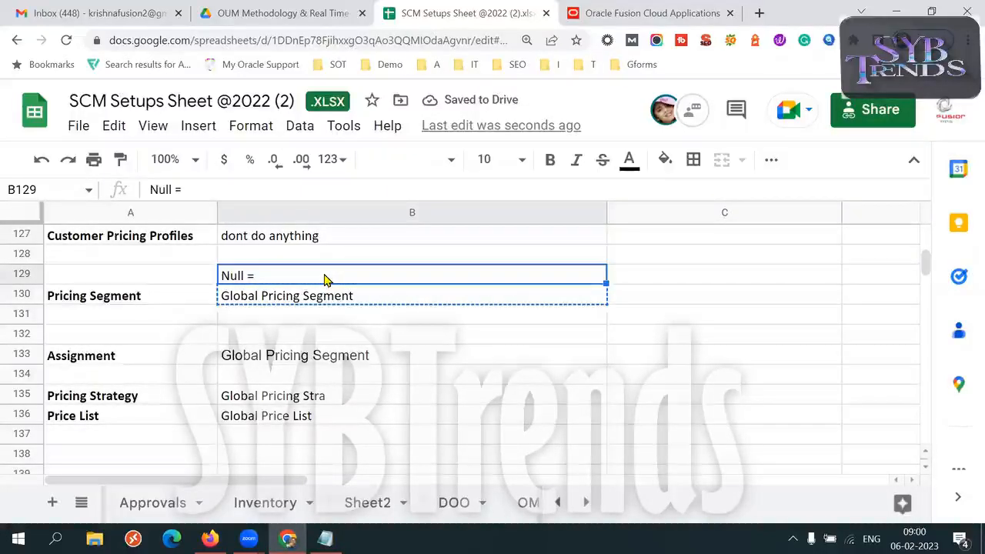
double_click(324, 276)
type("v")
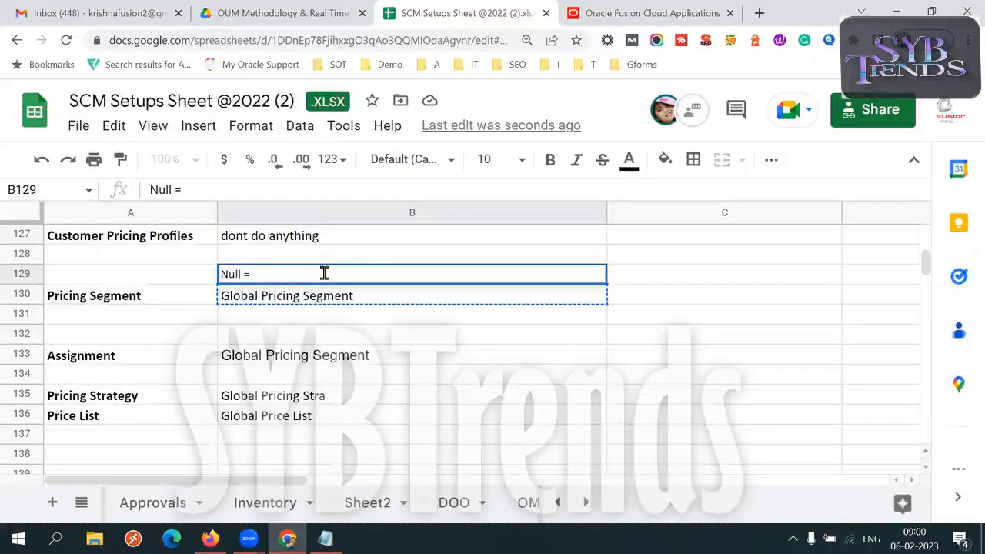
key("ctrl+v")
key("Tab")
left_click(348, 303)
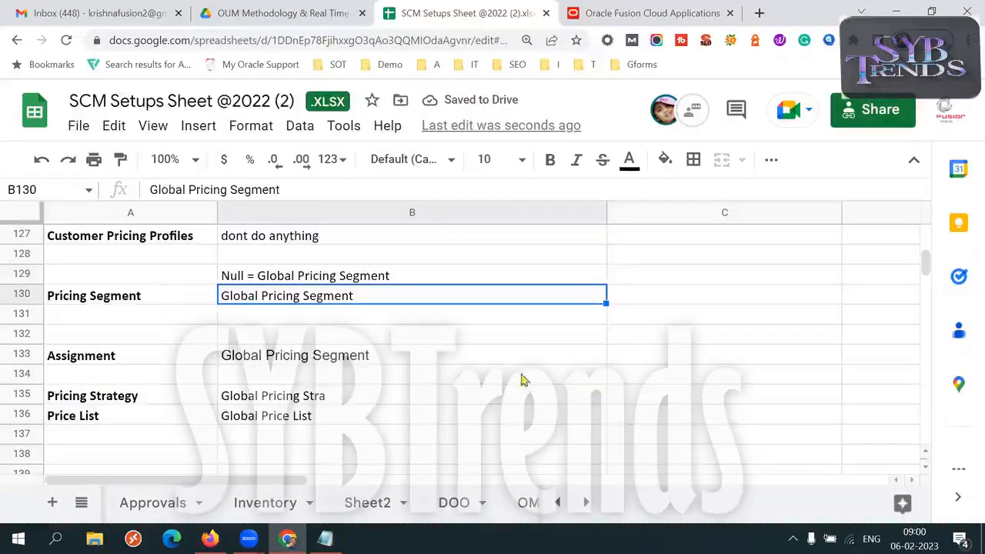
- Examine both sides of the Null mapping in B129 and the segment entries in B130 and B133
double_click(262, 278)
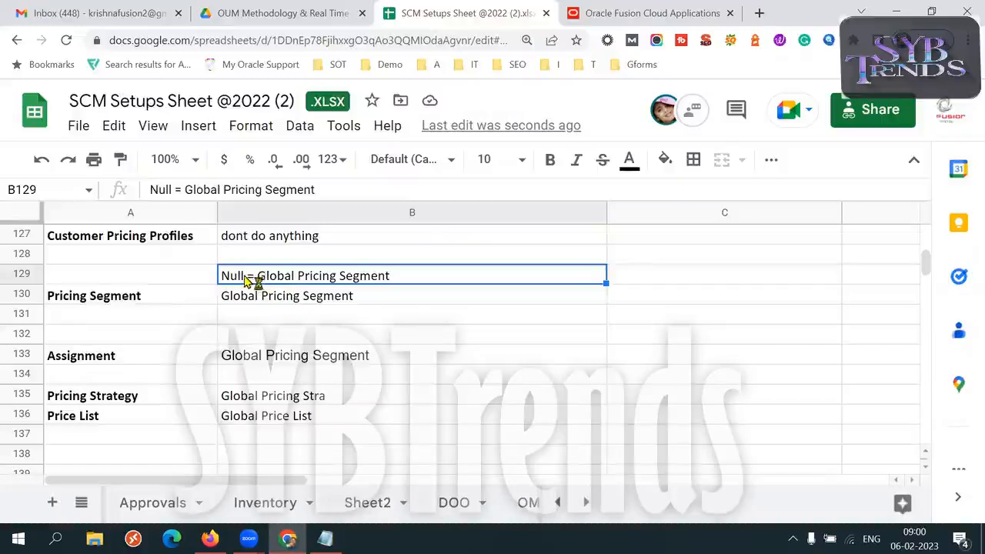
left_click_drag(241, 275, 207, 279)
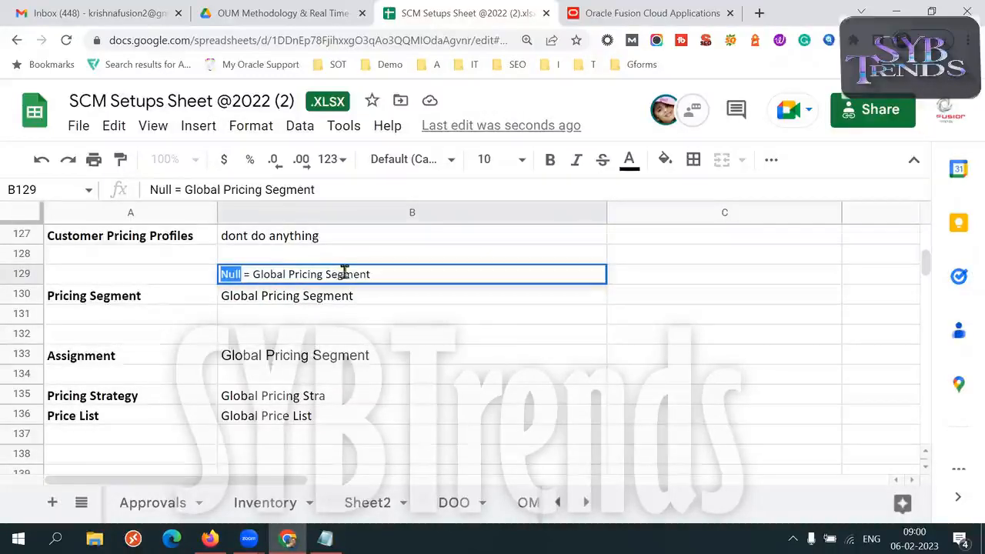
left_click(386, 273)
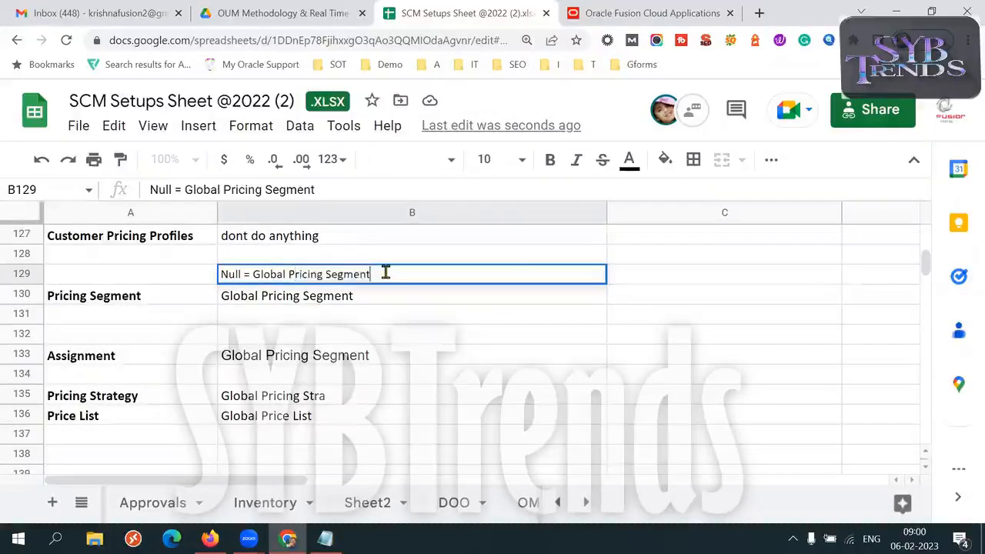
left_click_drag(252, 274, 378, 275)
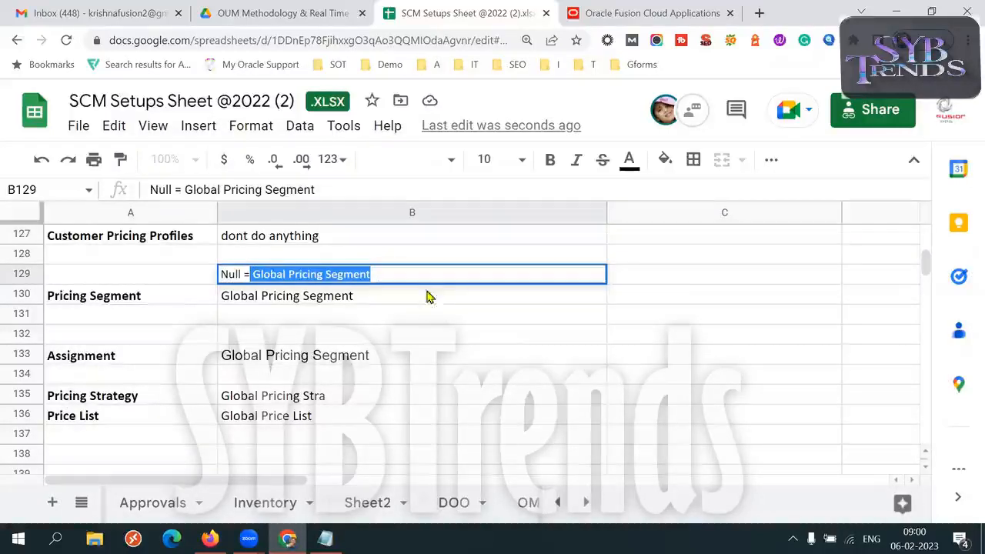
triple_click(358, 295)
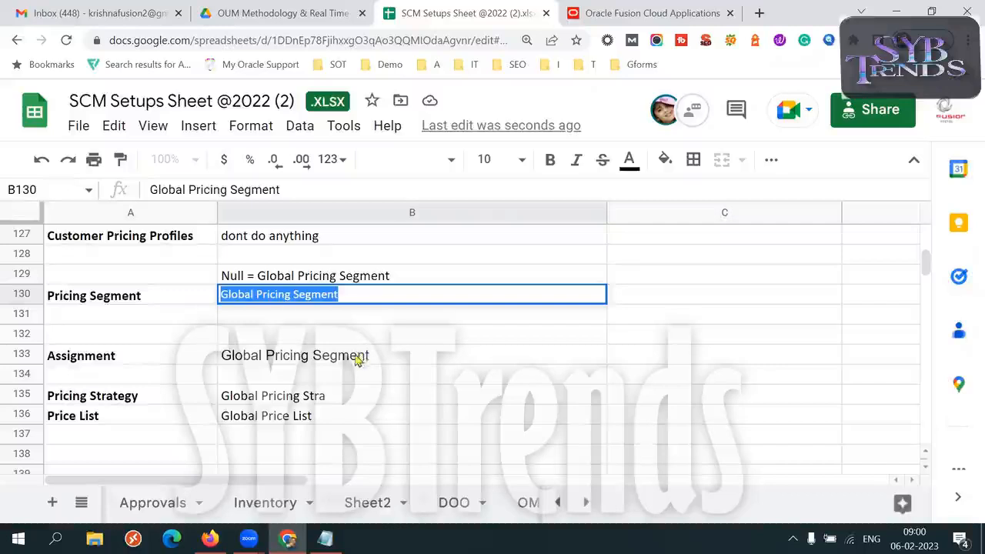
left_click(352, 356)
triple_click(388, 357)
- Extend the Assignment entry in B133 with "= Global Pricing Stra", using the Pricing Strategy text from B135
triple_click(346, 396)
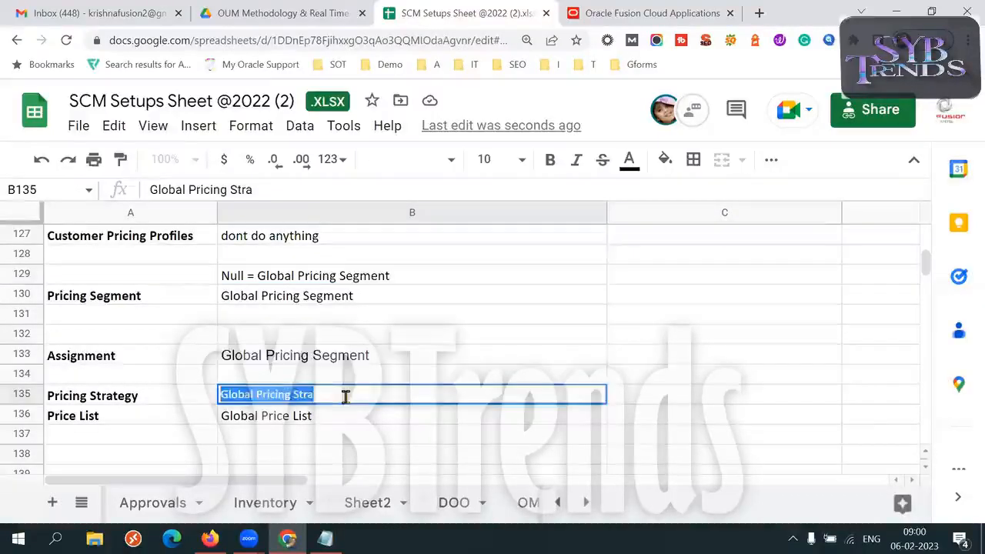
double_click(402, 356)
type("=")
key("ctrl+v")
key("Tab")
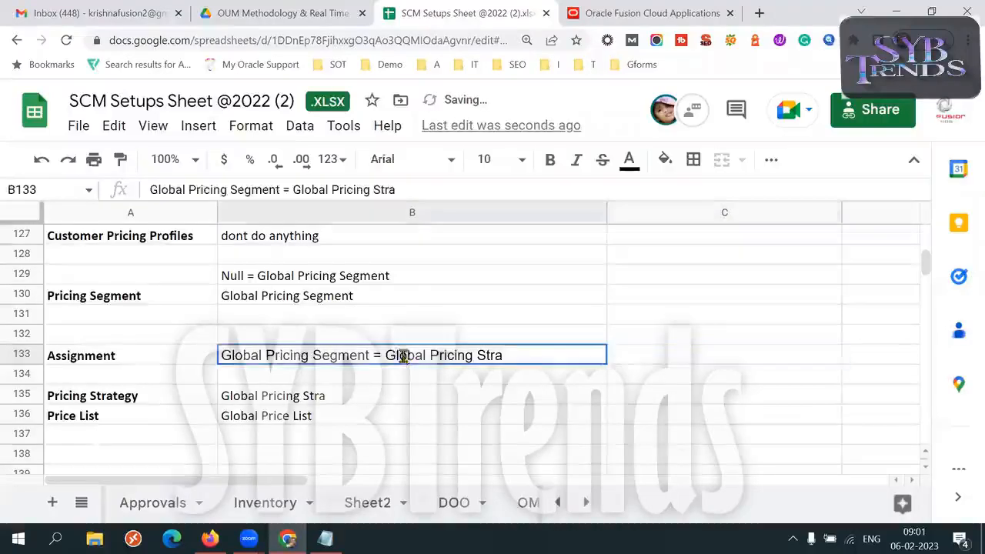
- Review Client1's completed rows, from customer pricing profiles through segment, assignment, strategy and price list
left_click(299, 393)
triple_click(324, 394)
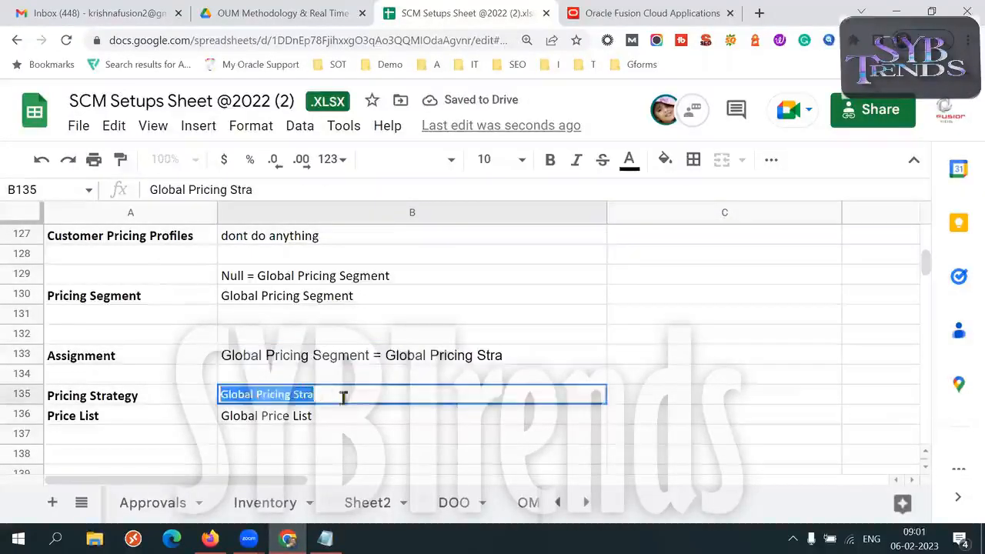
triple_click(323, 414)
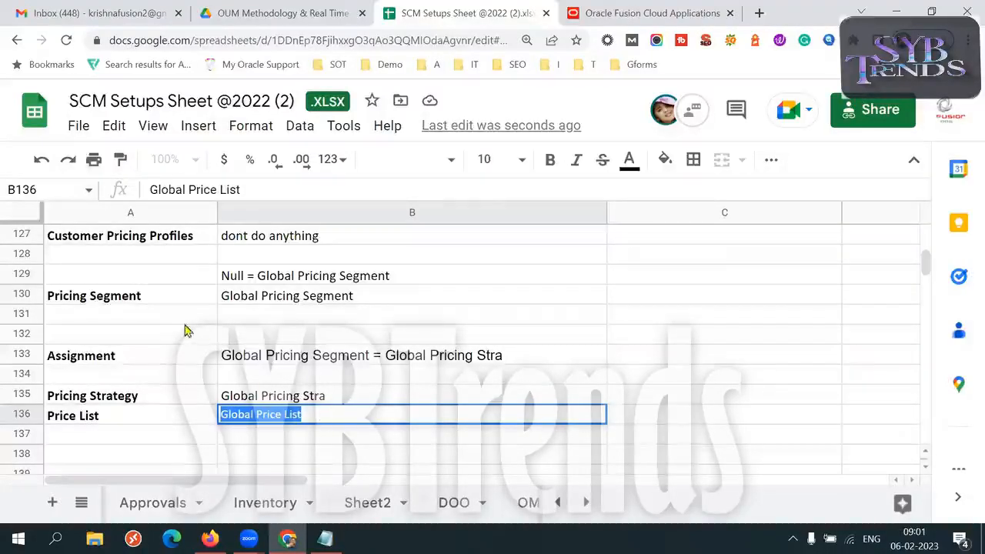
left_click(157, 300)
key("Up")
key("Up")
key("Up")
key("Up")
key("Up")
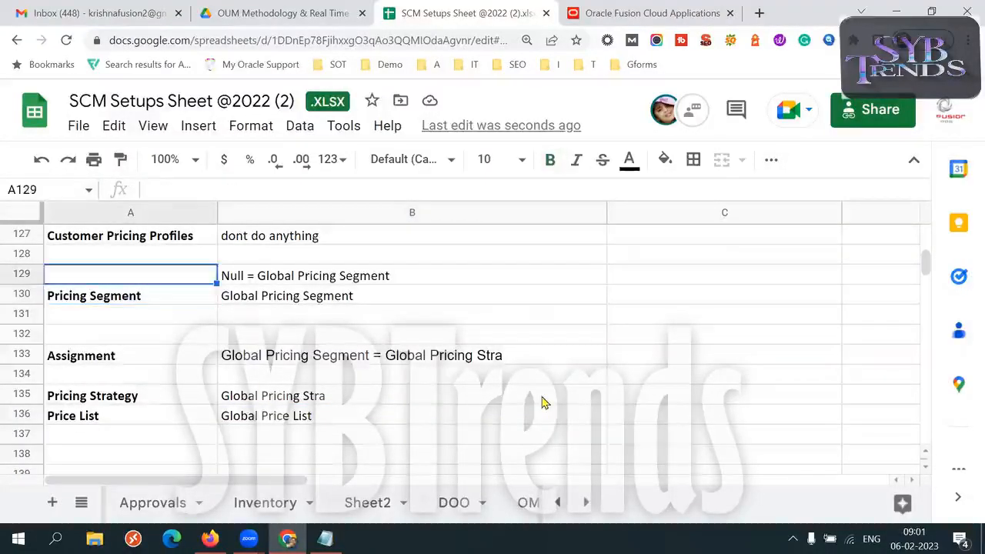
key("Up")
key("Down")
key("Down")
key("Down")
key("Down")
key("Down")
key("Down")
key("Down")
key("Down")
key("Down")
key("Down")
key("Down")
key("Down")
key("Down")
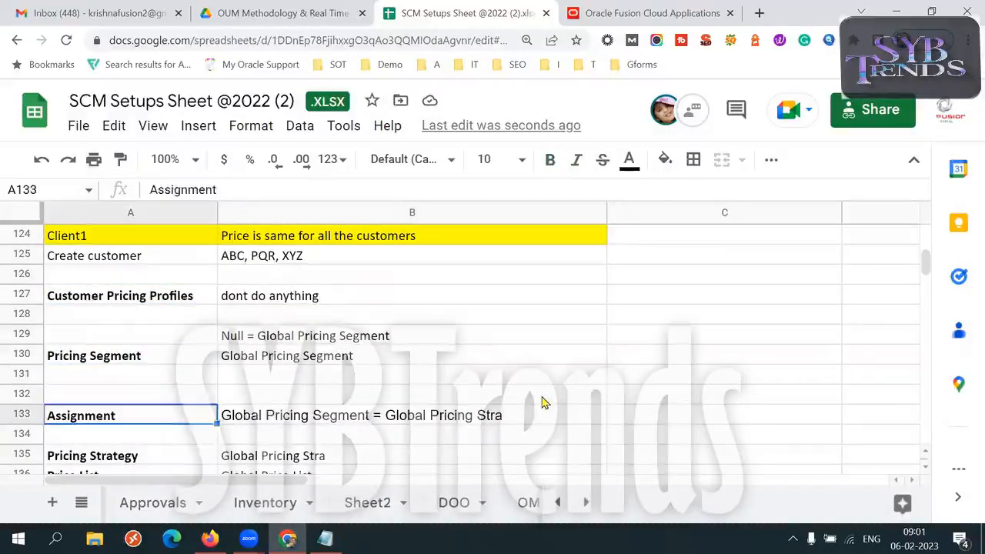
key("Up")
key("Up")
key("Up")
key("Up")
key("Up")
key("Up")
key("Up")
key("Up")
key("Up")
key("Up")
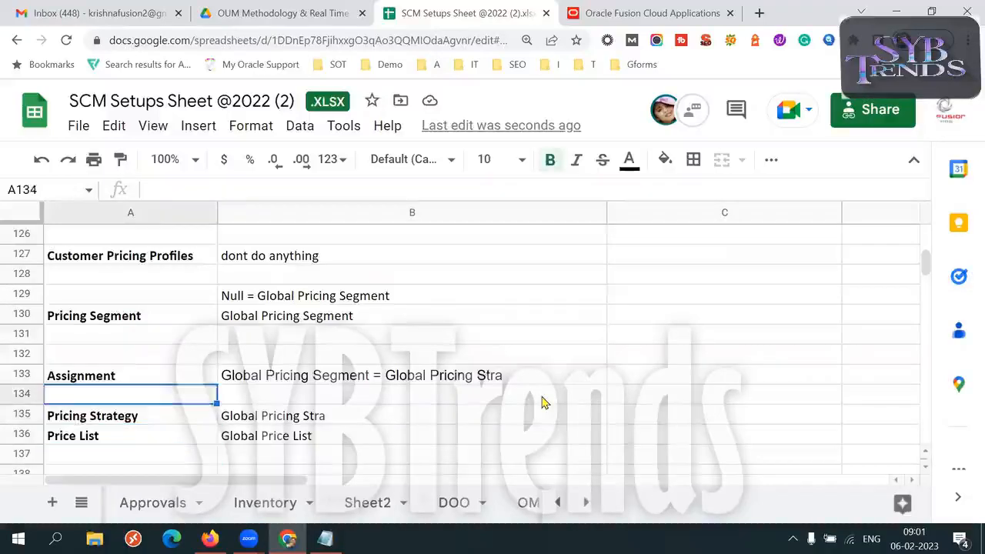
key("Up")
key("Up")
key("Up")
key("Up")
key("Up")
key("Up")
key("Up")
key("Up")
key("Up")
key("Up")
key("Up")
key("Up")
key("Up")
key("Up")
key("Up")
key("Up")
key("Up")
key("Up")
key("Up")
key("Up")
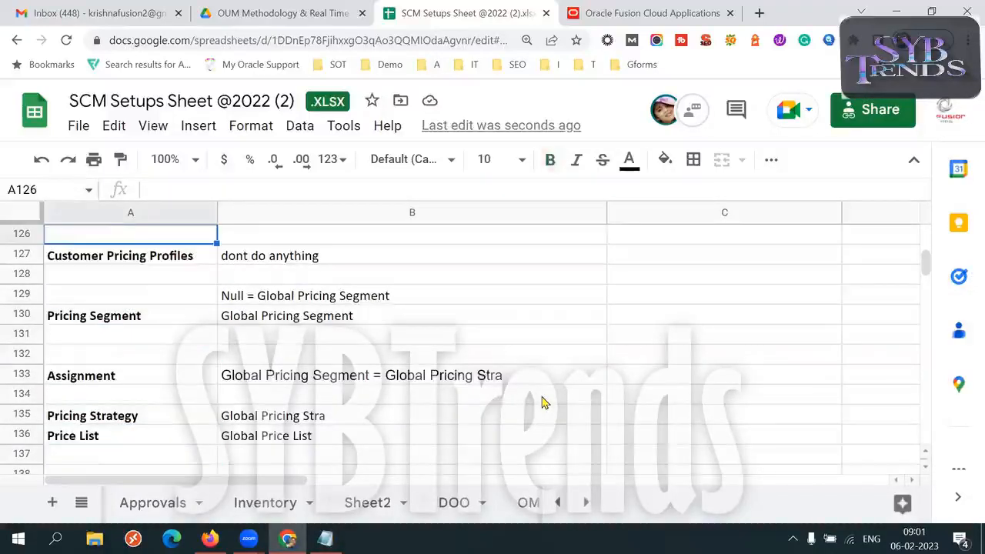
- Go back to the start of the sheet and look over the setups list and client scenarios
key("Up")
key("Up")
key("Up")
key("Up")
key("Up")
key("Up")
key("Up")
key("Up")
key("Up")
key("Up")
key("Up")
key("Up")
key("Up")
key("Up")
key("Up")
key("Up")
key("Up")
key("Up")
key("Up")
key("Up")
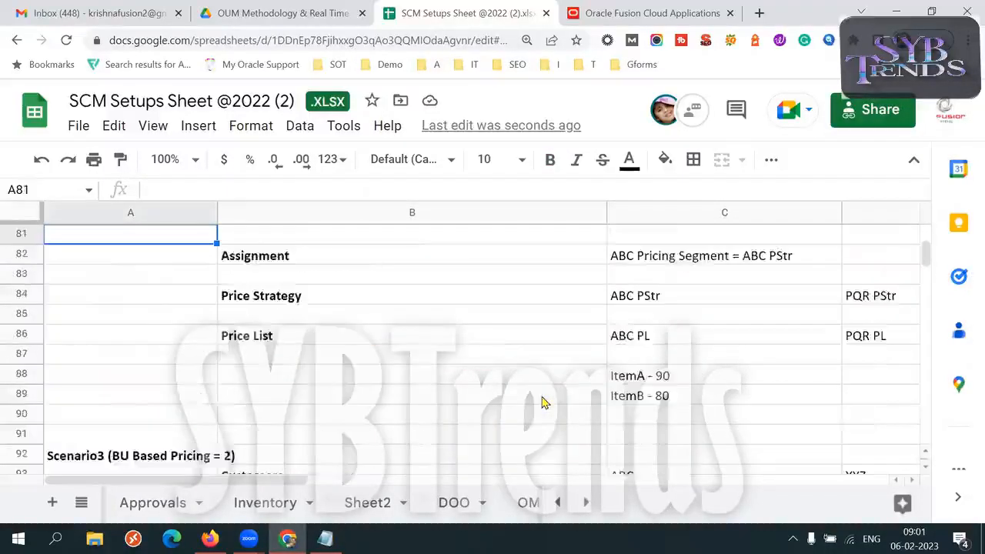
key("Up")
key("Up")
key("Up")
key("Up")
key("Up")
key("Up")
key("Up")
key("Up")
key("Up")
key("Up")
key("Up")
key("Up")
key("Up")
key("Up")
key("Up")
key("Up")
key("Up")
key("Up")
key("Up")
key("Up")
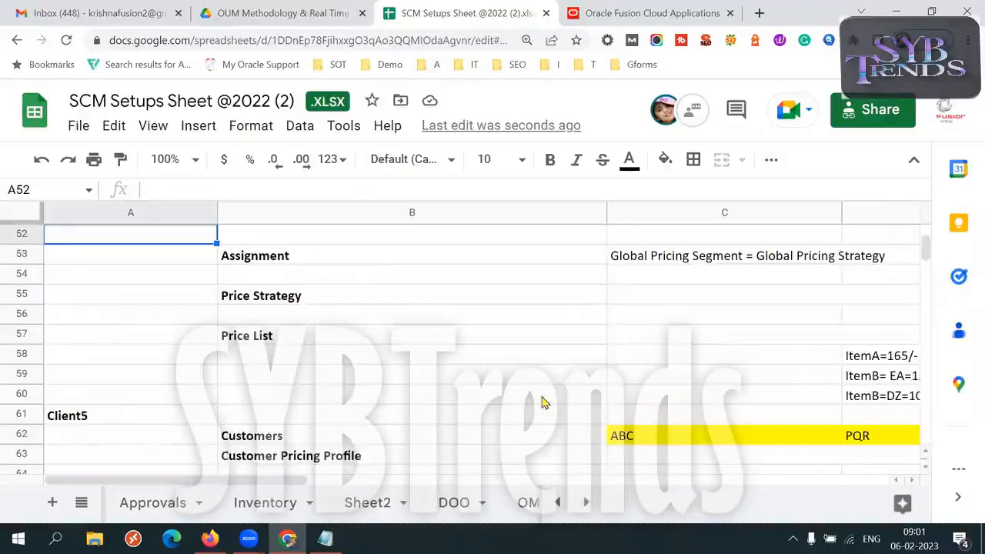
key("Up")
key("Up")
key("Up")
key("Up")
key("Up")
key("Up")
key("Up")
key("Up")
key("Up")
key("Up")
key("Up")
key("Up")
key("Up")
key("Up")
key("Up")
key("Up")
key("Up")
key("Up")
key("Up")
key("Up")
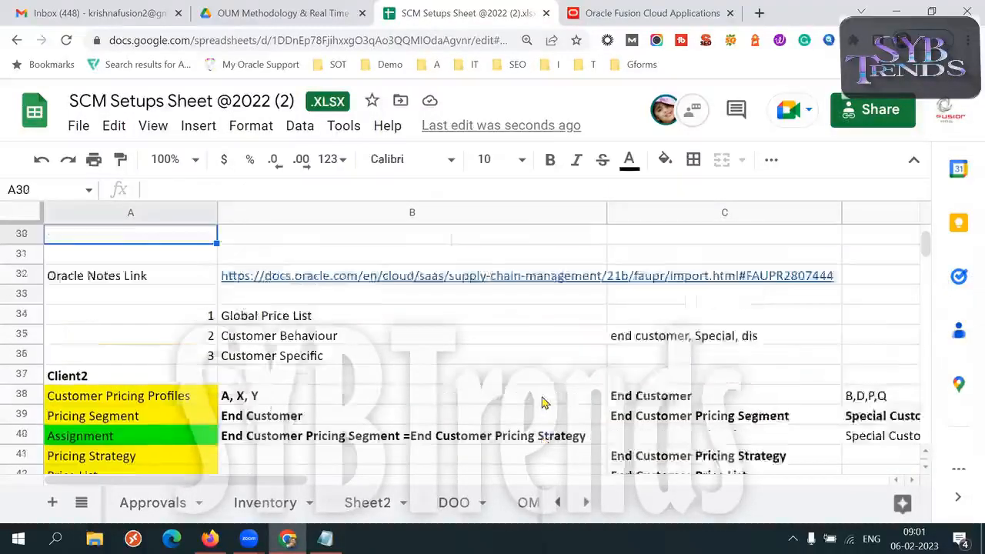
key("Up")
key("Up")
key("Up")
key("Up")
key("Up")
key("Up")
key("Up")
key("Up")
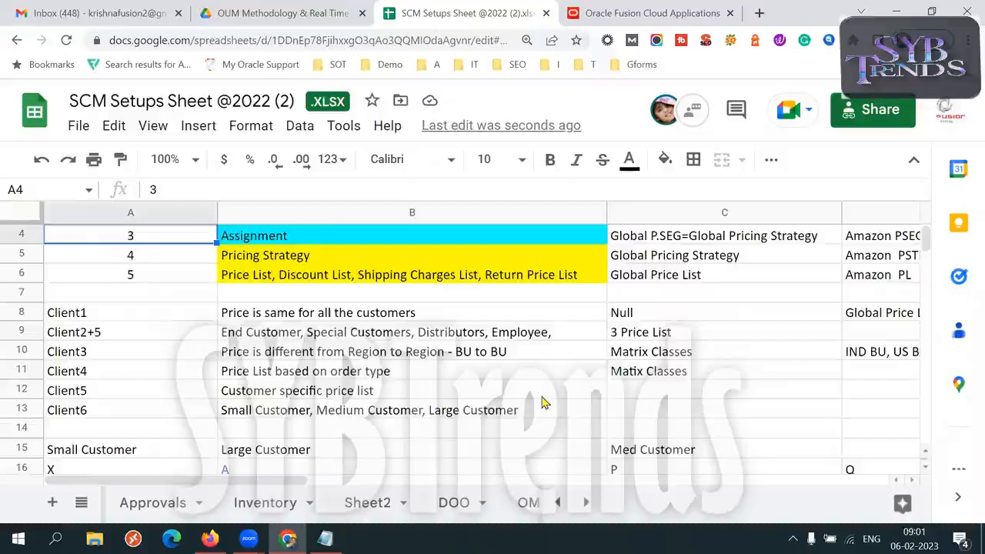
key("Down")
key("Down")
key("Down")
key("Down")
key("Down")
key("Down")
key("Down")
key("Down")
key("Down")
key("Down")
key("Down")
key("Down")
key("Down")
key("Down")
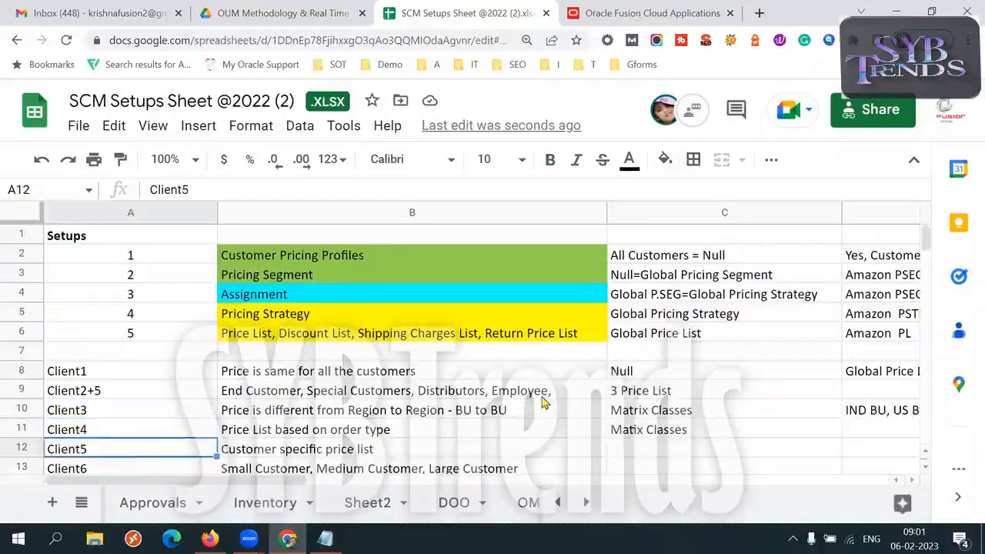
key("Down")
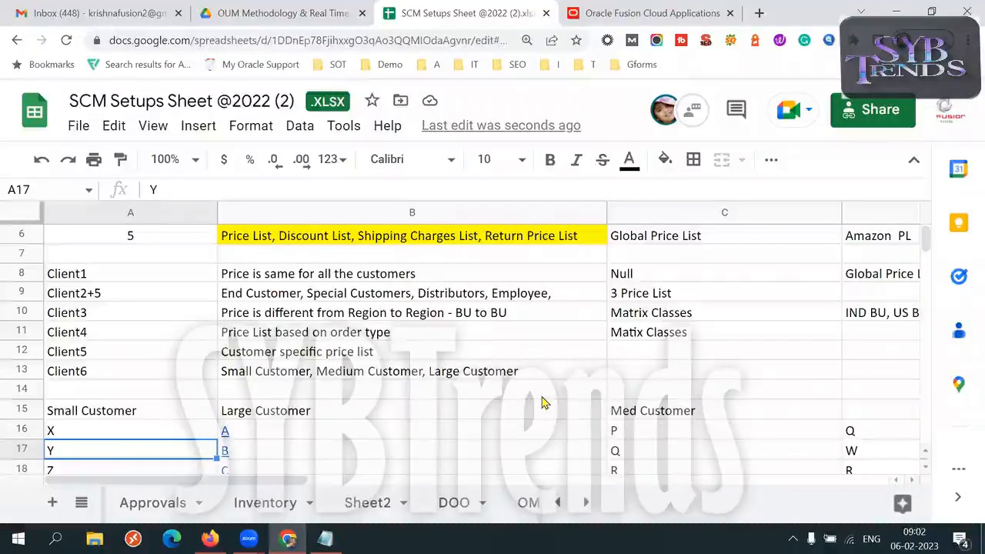
- Examine the pricing requirements for Client1 through Client5, including the BU-based, order-type and customer-specific scenarios
left_click(308, 279)
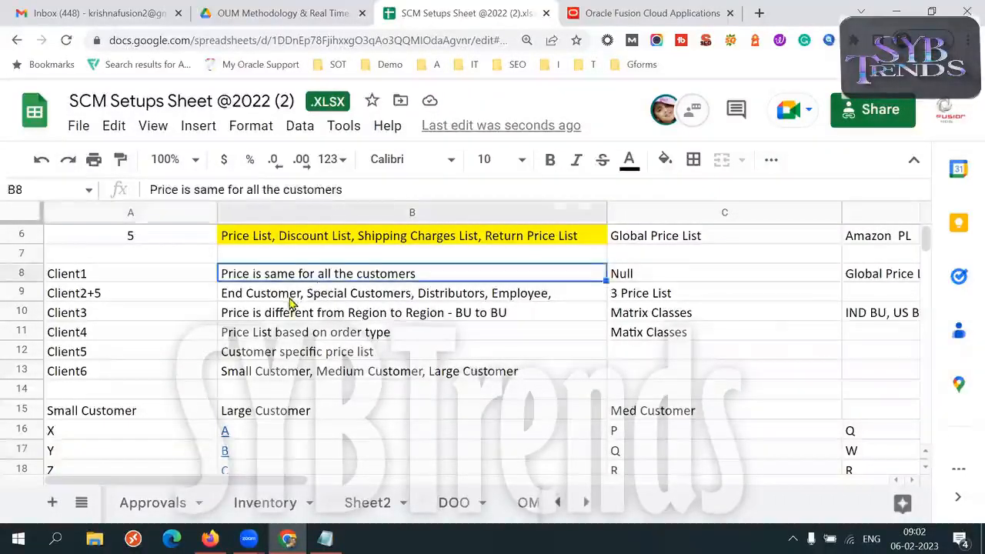
left_click(285, 301)
left_click(156, 315)
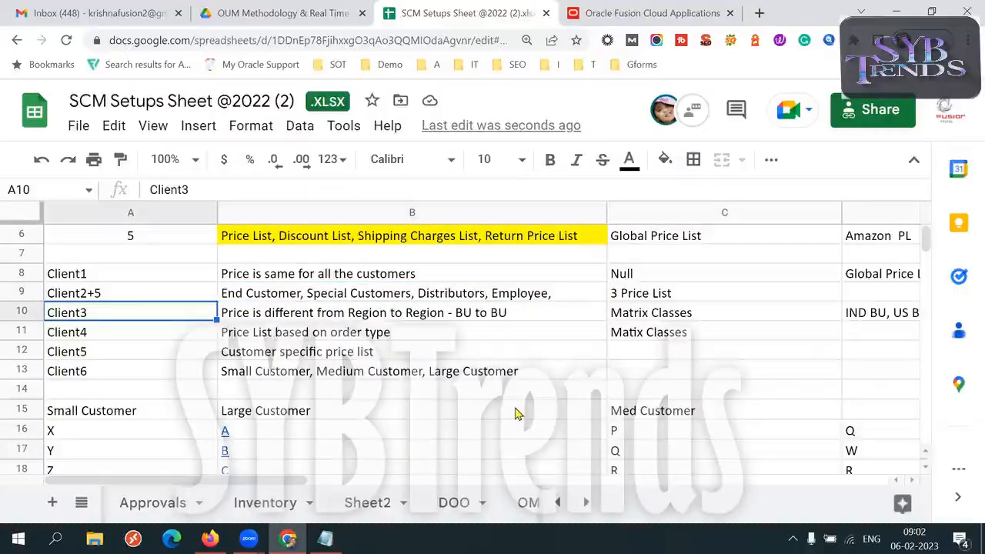
key("shift+Down")
key("shift+Down")
key("shift+Right")
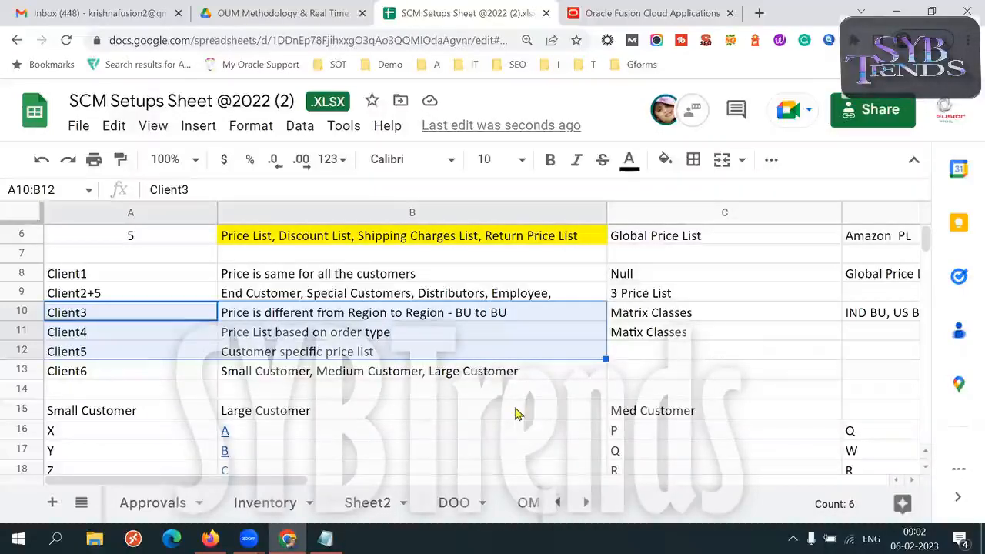
double_click(469, 312)
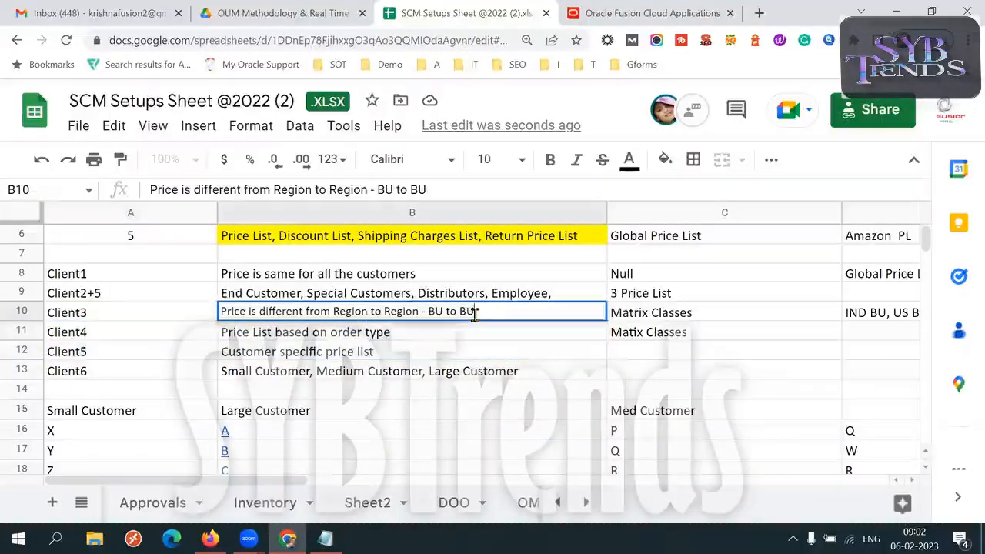
double_click(433, 312)
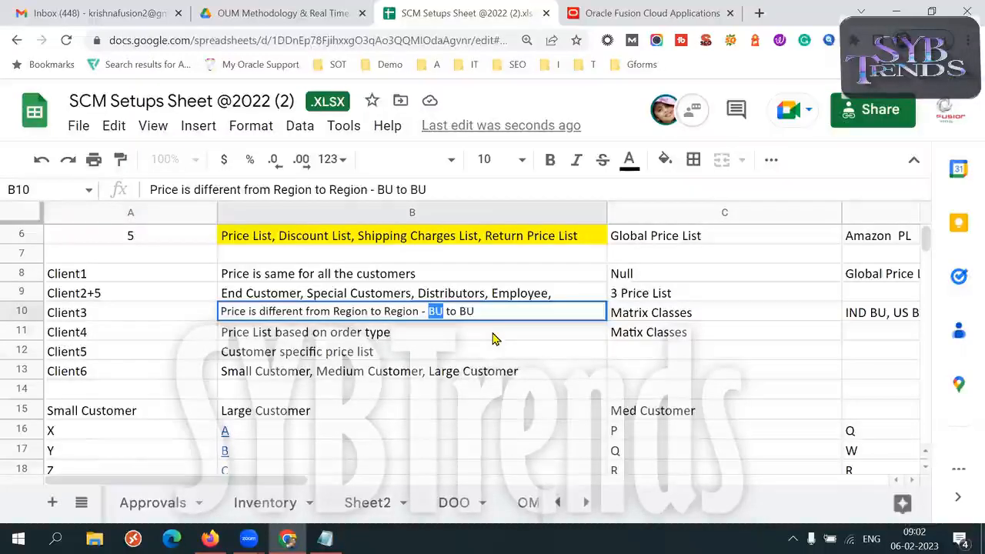
triple_click(392, 330)
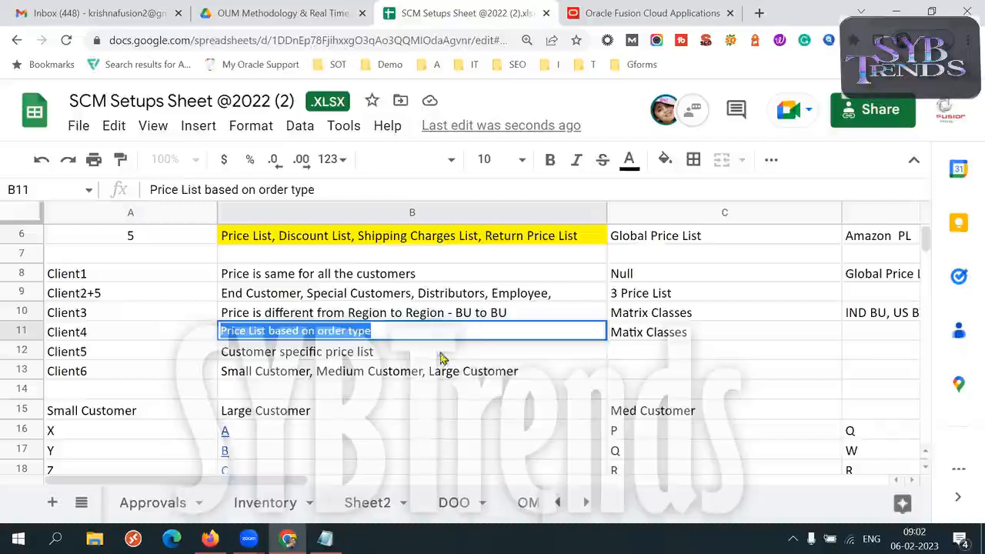
left_click(404, 355)
triple_click(404, 355)
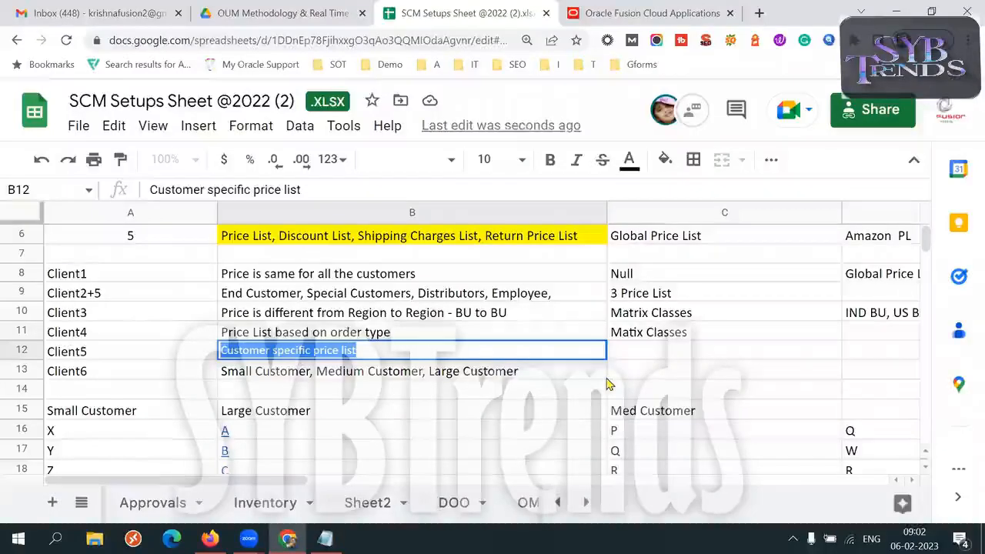
- Copy the Client3 to Client5 rows from A10:B12 to A138:B140 and fill the copied block with yellow
left_click(406, 414)
left_click_drag(116, 317, 269, 353)
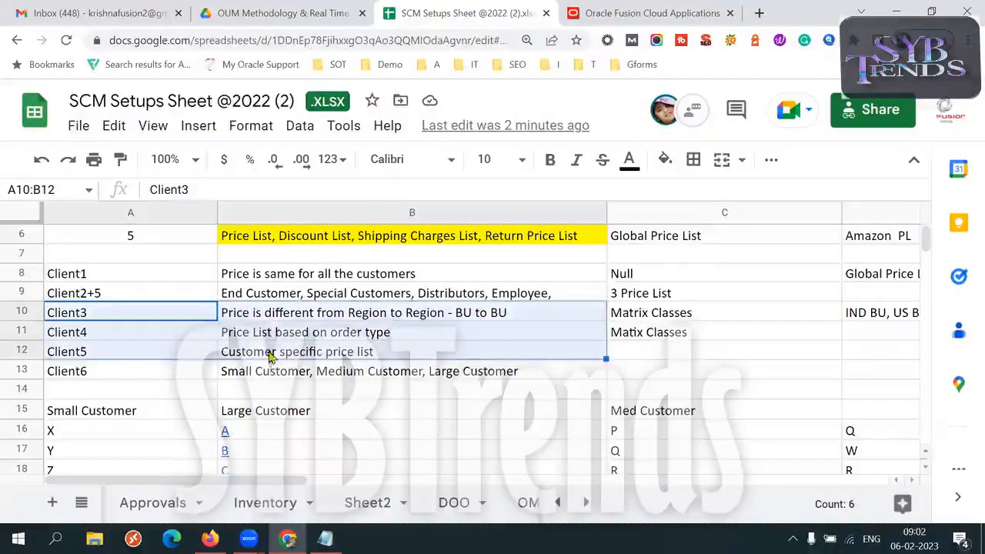
key("ctrl+c")
left_click(368, 423)
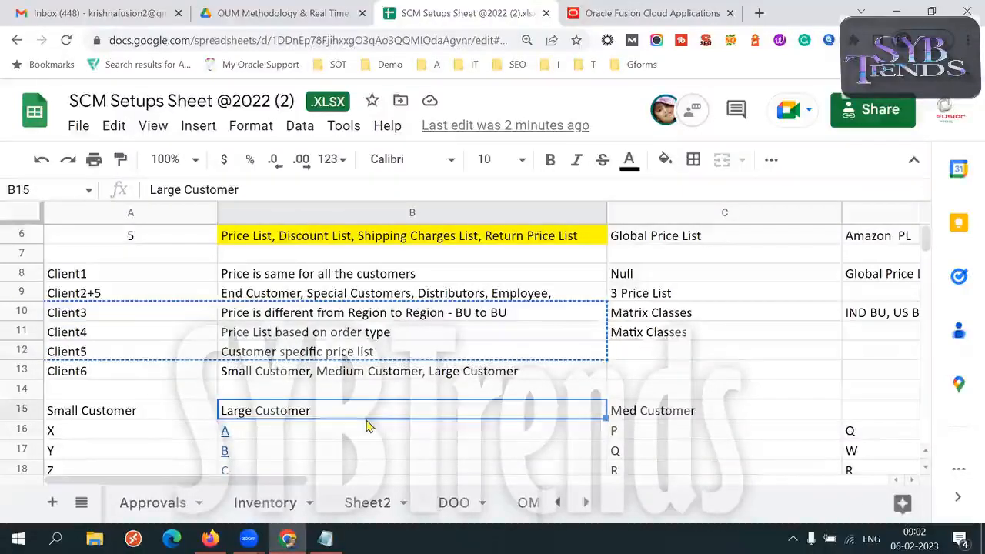
key("Down")
key("Down")
key("Down")
key("Down")
key("Down")
key("Down")
key("Down")
key("Down")
key("Down")
key("Down")
key("Down")
key("Down")
key("Down")
key("Down")
key("Down")
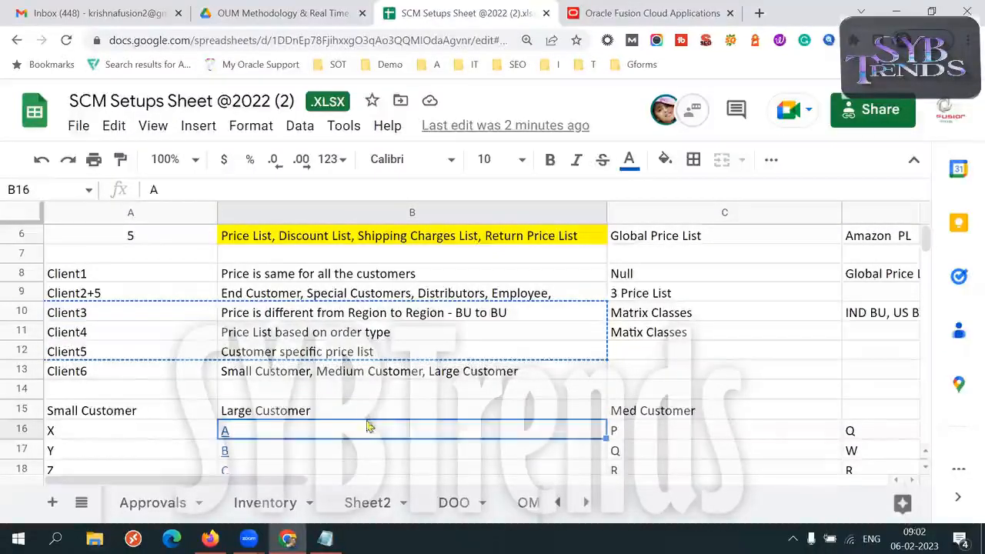
key("Down")
key("Down")
key("Down")
key("Down")
key("Down")
key("Down")
key("Down")
key("Down")
key("Down")
key("Down")
key("Down")
key("Down")
key("Down")
key("Down")
key("Down")
key("Down")
key("Down")
key("Down")
key("Down")
key("Down")
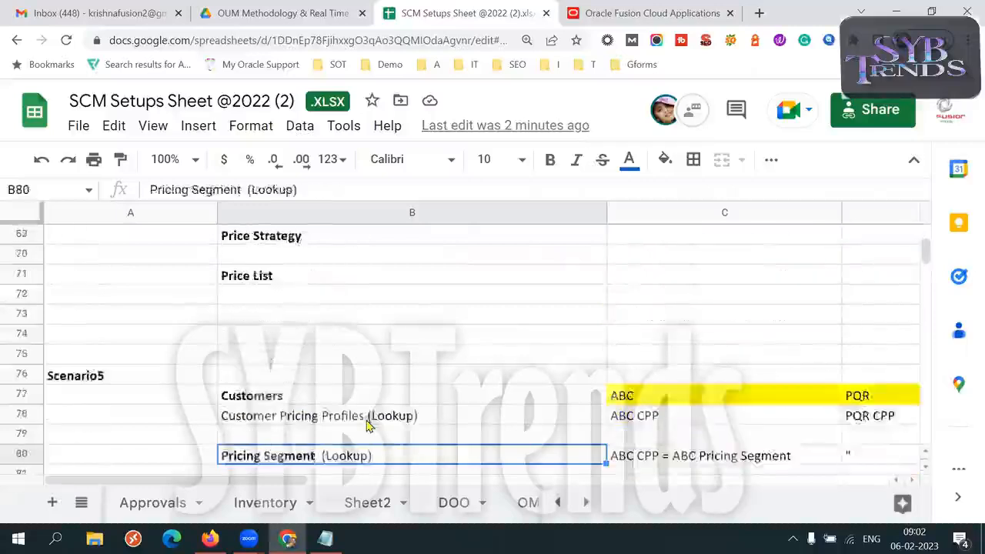
key("Down")
key("Down")
key("Down")
key("Down")
key("Down")
key("Down")
key("Down")
key("Down")
key("Down")
key("Down")
key("Down")
key("Down")
key("Down")
key("Down")
key("Down")
key("Down")
key("Down")
key("Down")
key("Down")
key("Down")
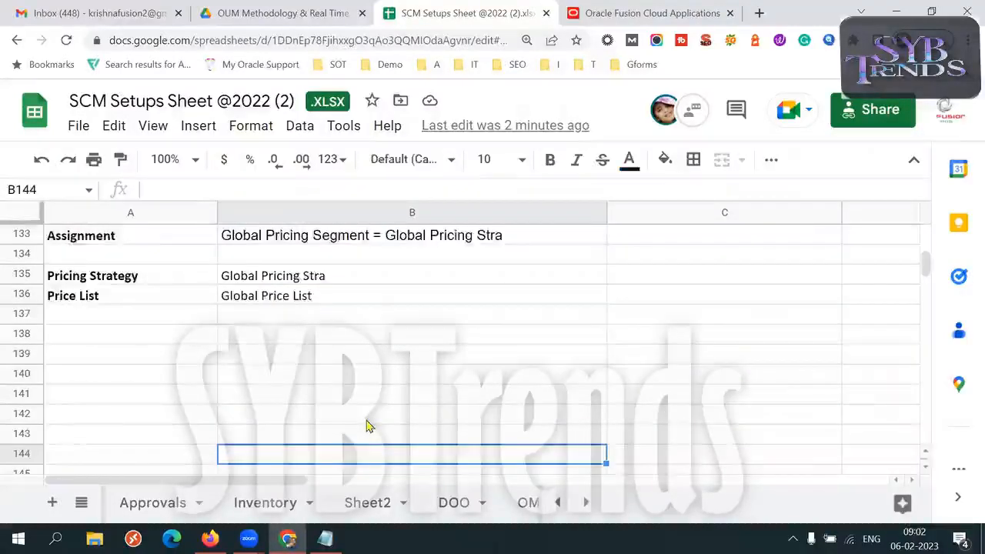
key("Up")
key("Up")
key("Up")
key("Up")
key("Up")
key("Up")
key("Up")
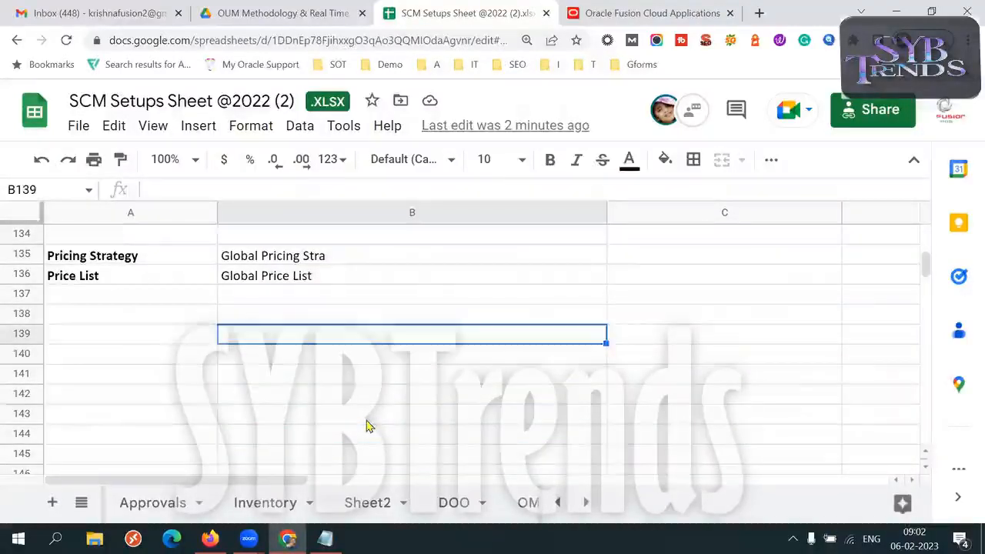
key("Left")
key("ctrl+v")
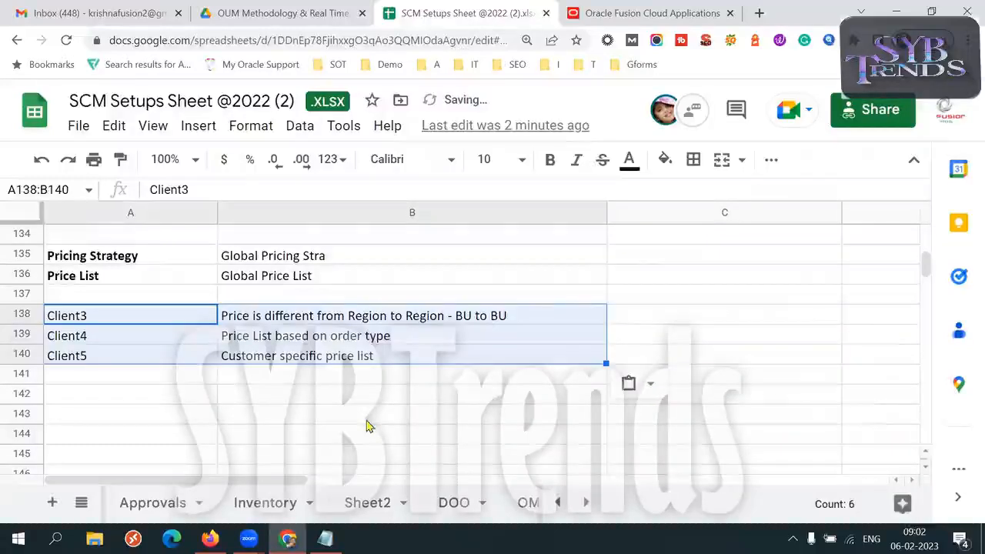
left_click(665, 159)
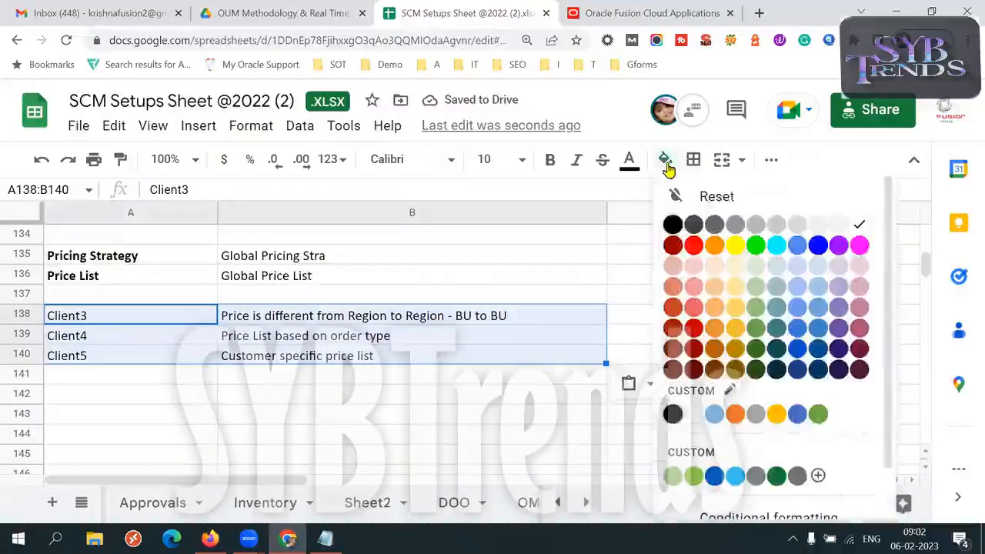
left_click(736, 244)
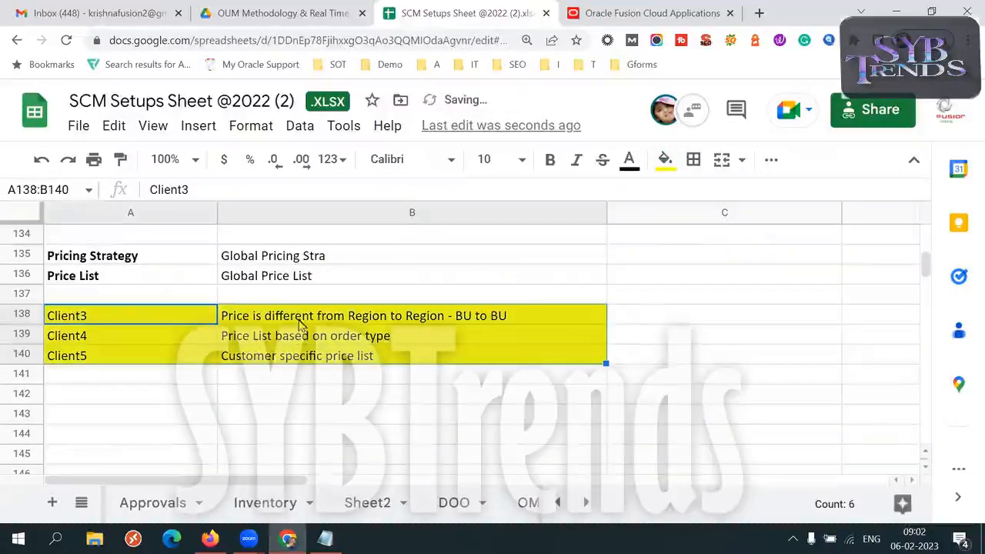
- Copy Client1's setup labels from Customer Pricing Profiles to Price List, A127:A136, into column A starting at A142
left_click(155, 299)
key("Up")
key("Up")
key("Up")
key("Up")
key("Up")
key("Up")
key("Up")
key("Up")
key("Up")
key("Up")
key("Up")
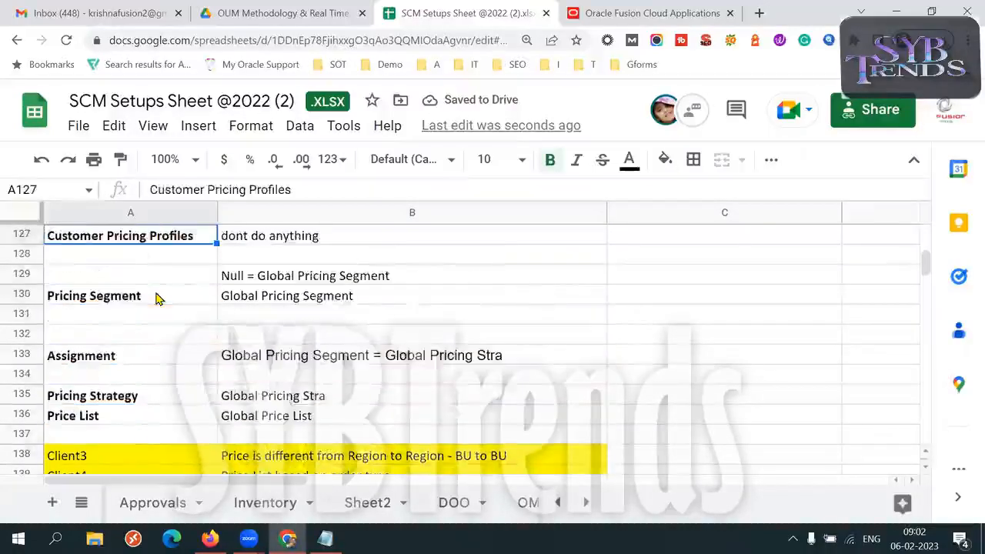
key("Up")
key("Up")
key("Down")
key("Down")
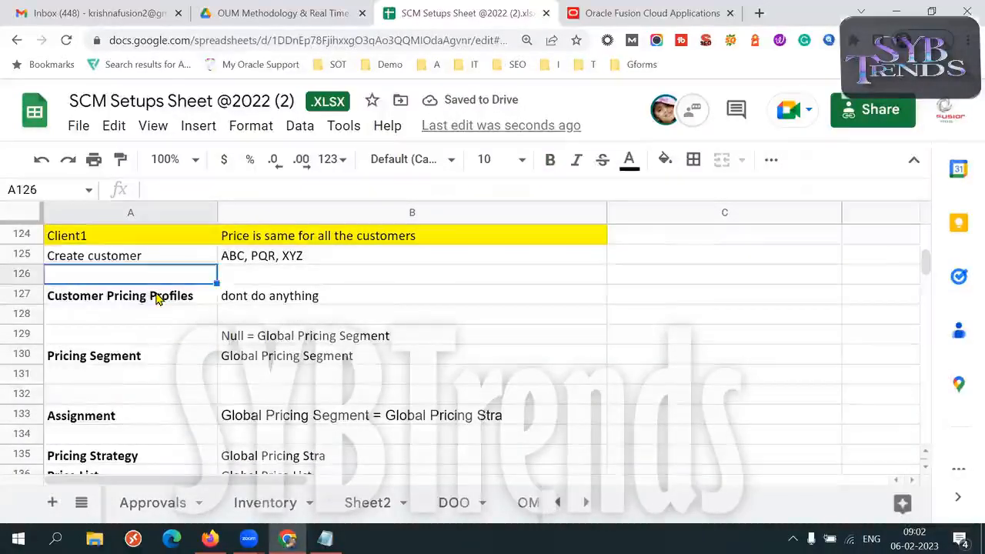
key("shift+Down")
key("shift+Down")
key("shift+Down")
key("shift+Down")
key("shift+Down")
key("shift+Down")
key("shift+Down")
key("shift+Down")
key("shift+Down")
key("shift+Down")
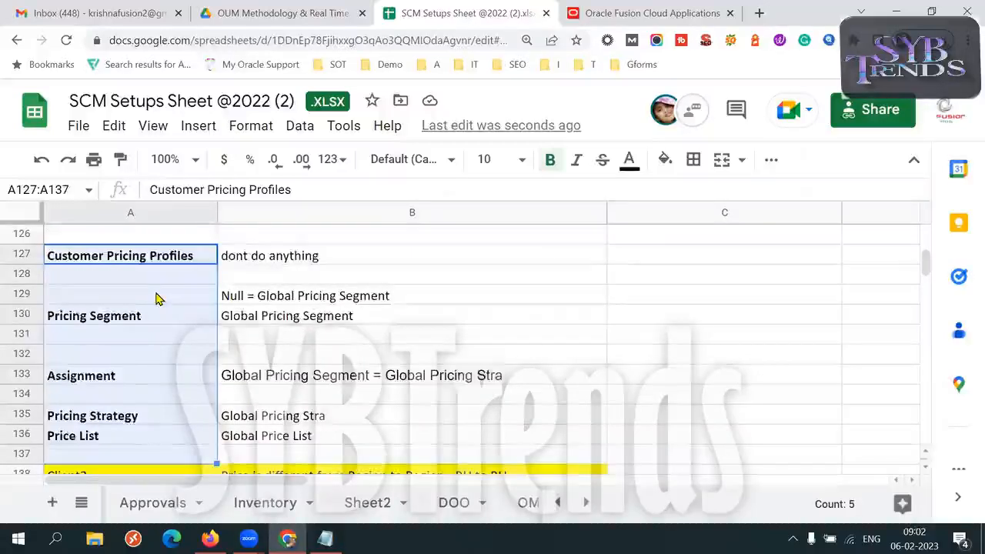
key("shift+Up")
key("shift+Up")
key("shift+Down")
key("ctrl+c")
key("Down")
key("Down")
key("Down")
key("Down")
key("Down")
key("Down")
key("Down")
key("Down")
key("Down")
key("Down")
key("Down")
key("Down")
key("Down")
key("Down")
key("Down")
key("Down")
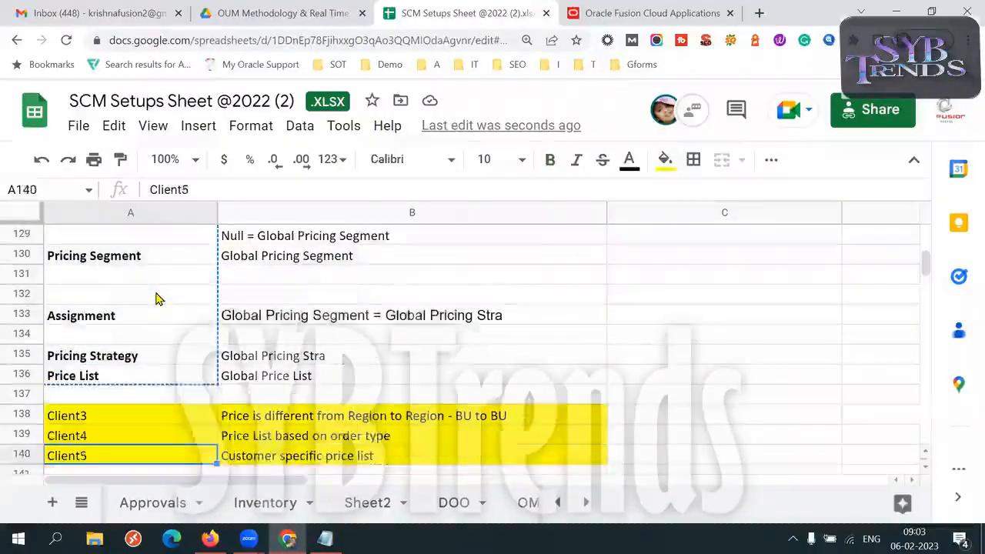
key("Down")
key("Down")
key("Down")
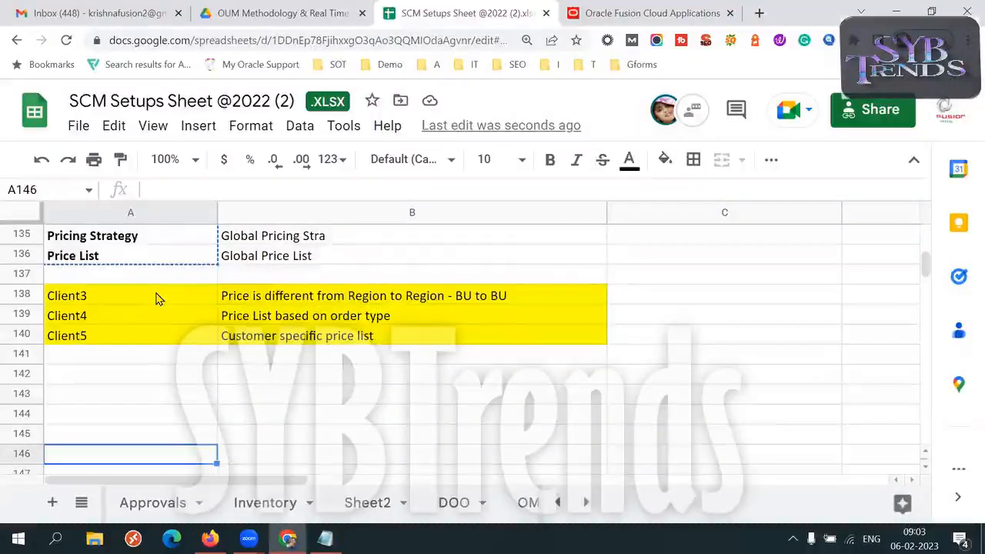
left_click(115, 374)
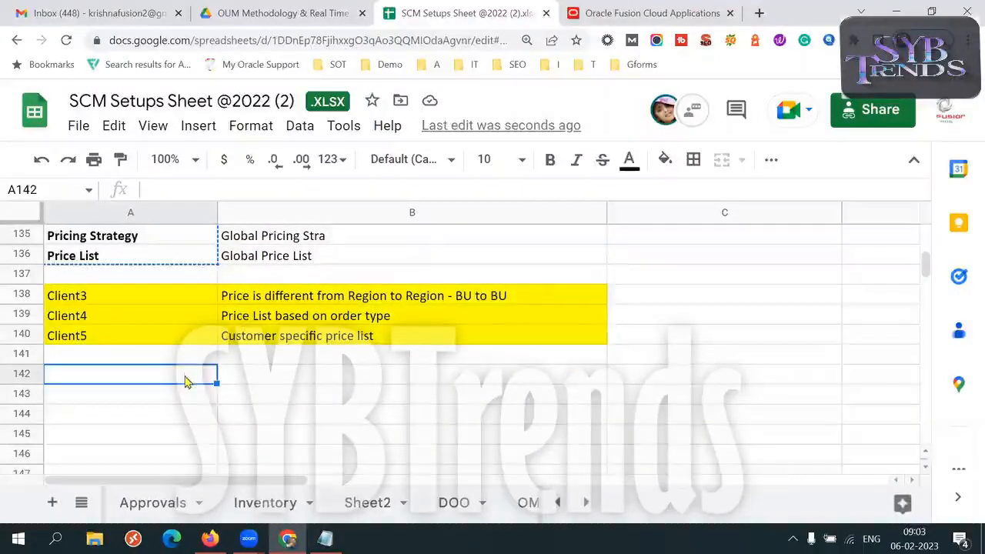
key("ctrl+v")
- Look over the copied setup labels below the Client3 to Client5 rows, down to Price List
left_click(290, 377)
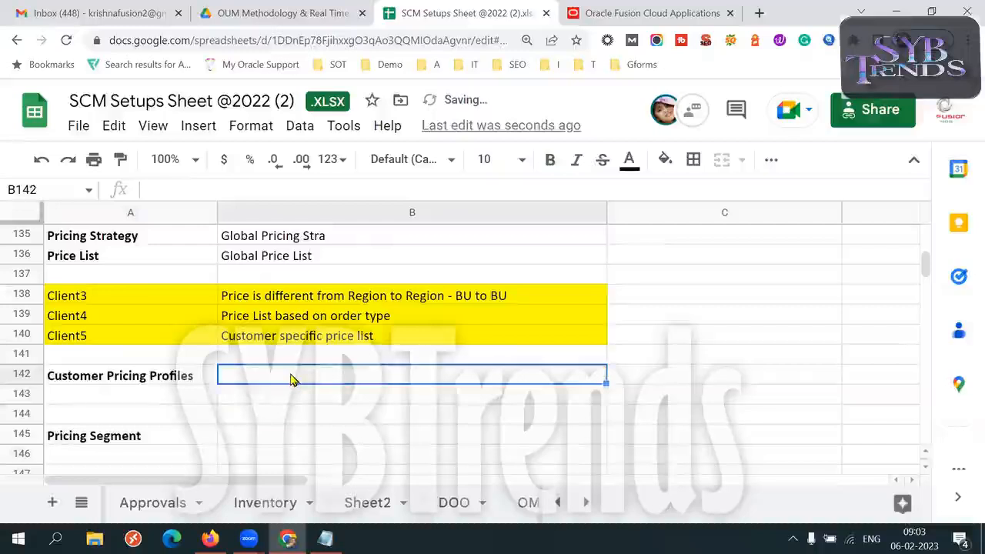
key("Down")
key("Down")
key("Down")
key("Down")
key("Down")
key("Down")
key("Down")
key("Down")
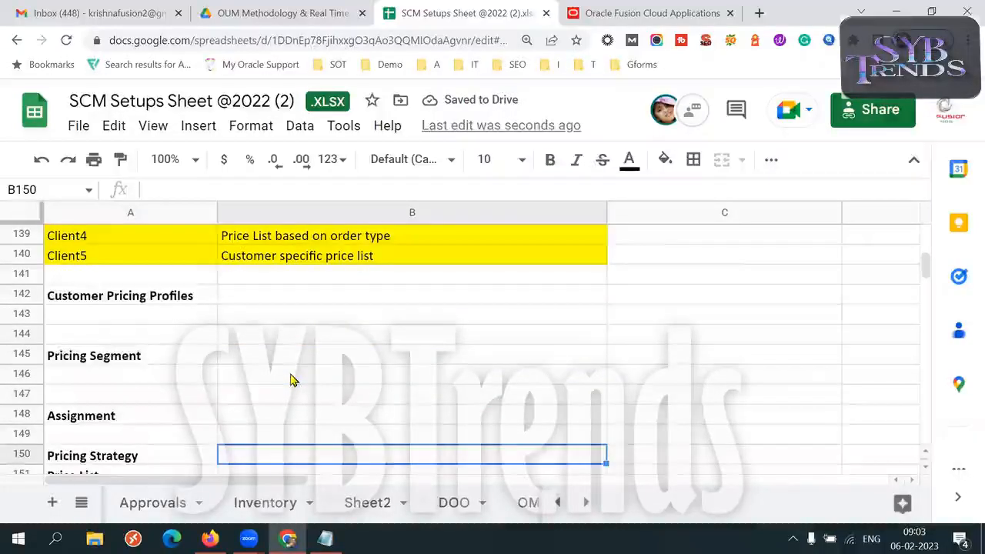
key("Down")
key("Down")
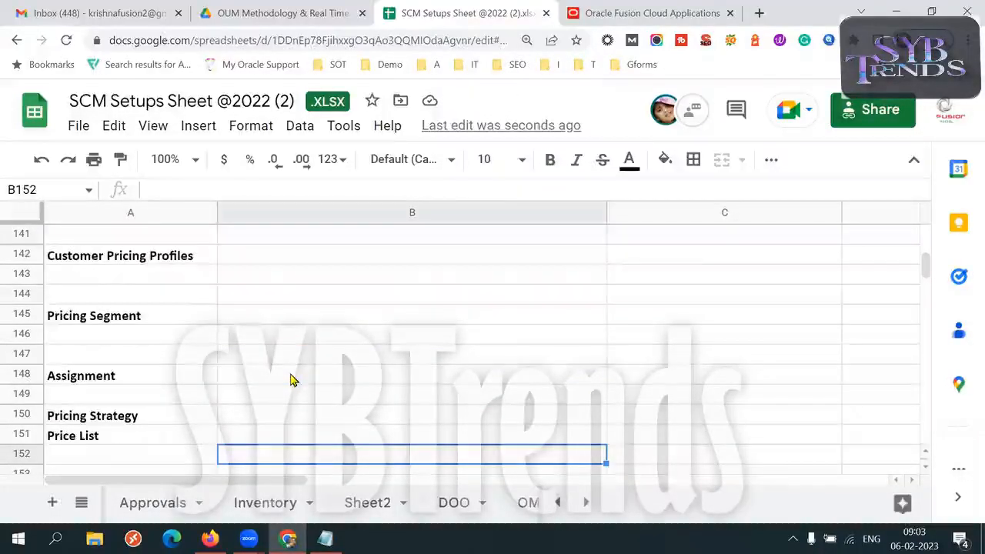
- Clear the Customer Pricing Profiles label in A142 and the Pricing Segment label in A145
left_click(162, 260)
key("Delete")
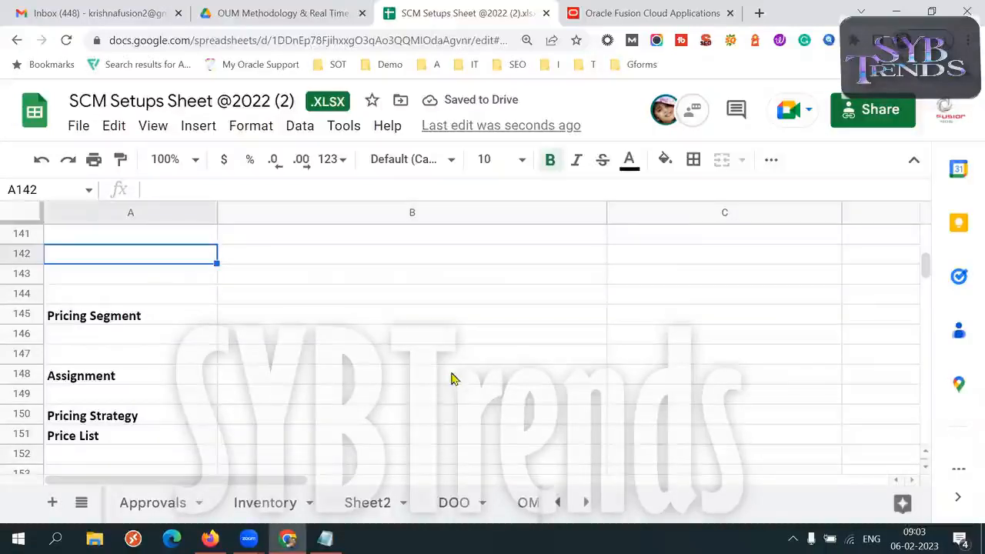
left_click(146, 317)
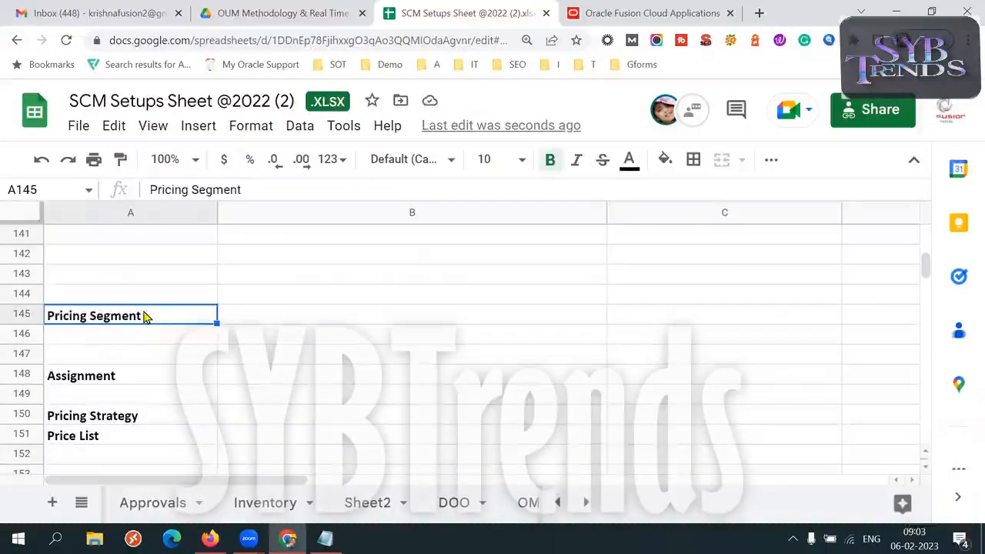
key("Delete")
- Move the Assignment, Pricing Strategy and Price List labels from A148:A151 up to A142:A145
left_click_drag(126, 377, 131, 439)
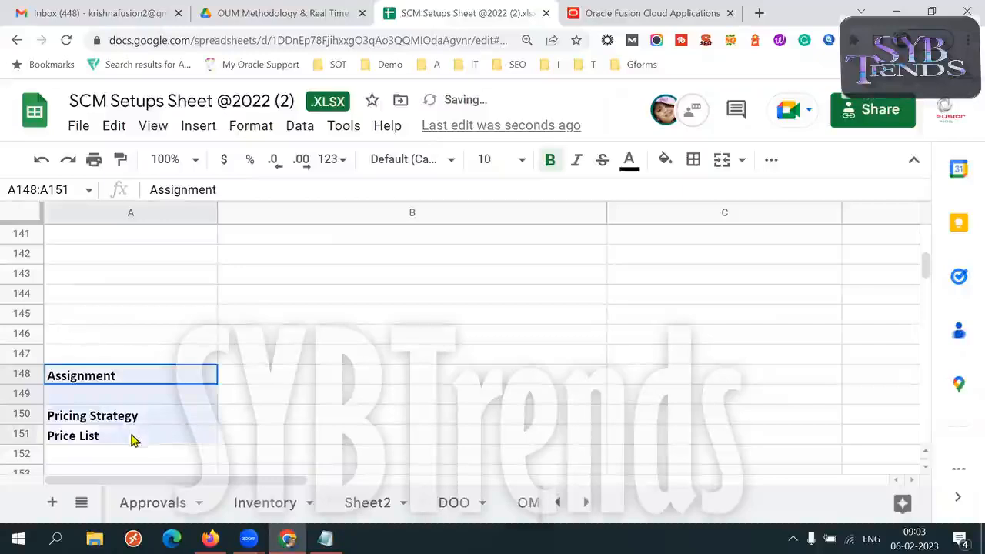
key("ctrl+c")
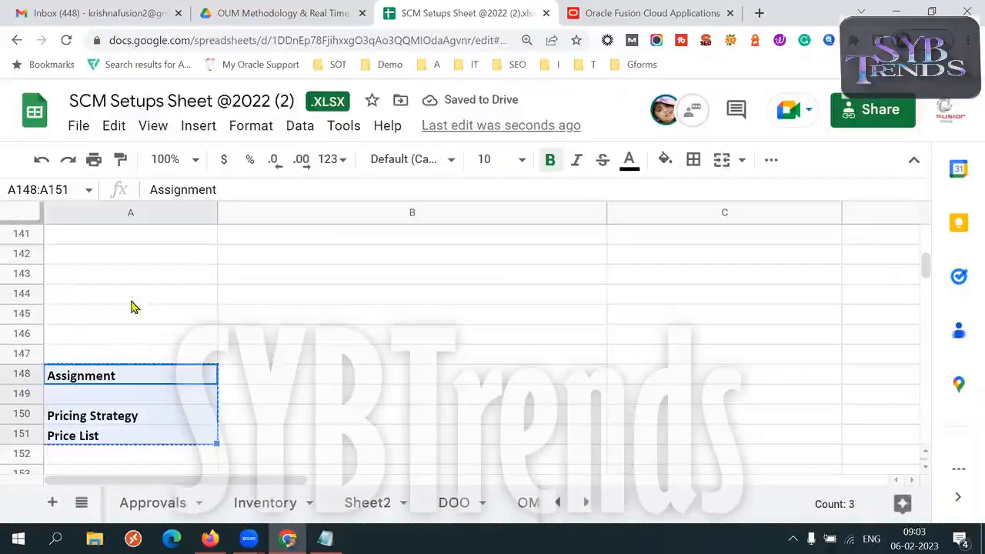
left_click(122, 278)
key("Up")
key("Up")
key("Up")
scroll(123, 291, "up", 1)
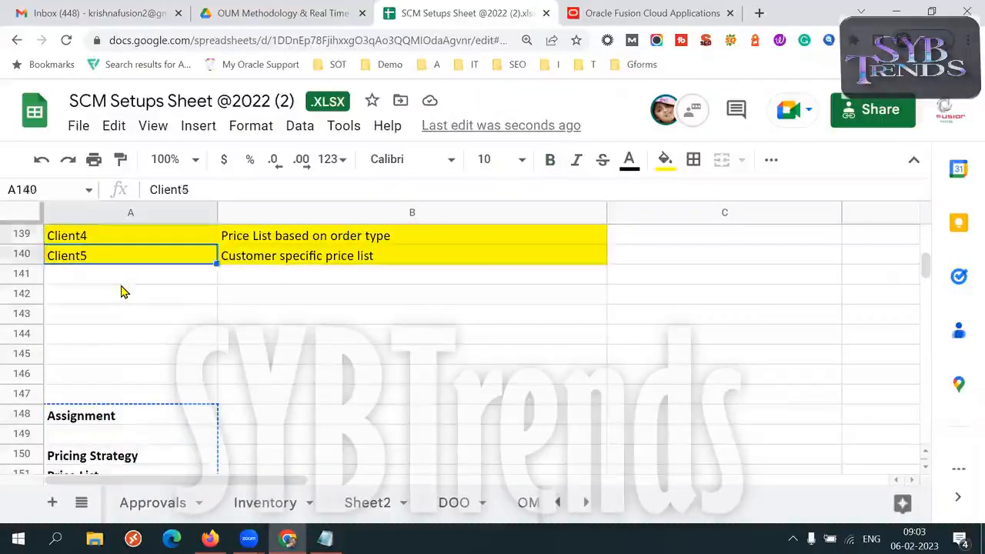
key("Down")
key("Down")
key("ctrl+v")
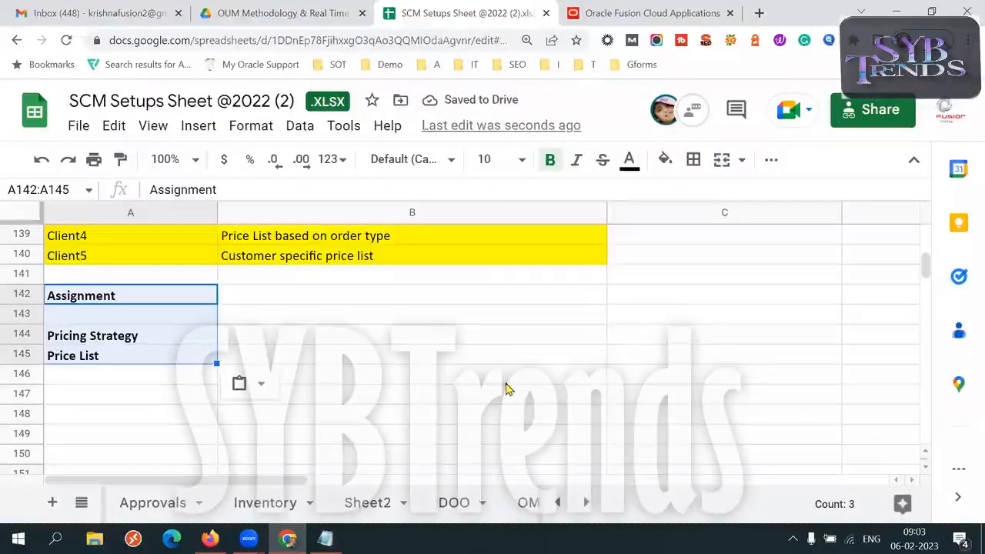
- For Client3's BU-based pricing, enter "India BU" next to Assignment in B142
key("Up")
key("Up")
key("Up")
key("Up")
key("Up")
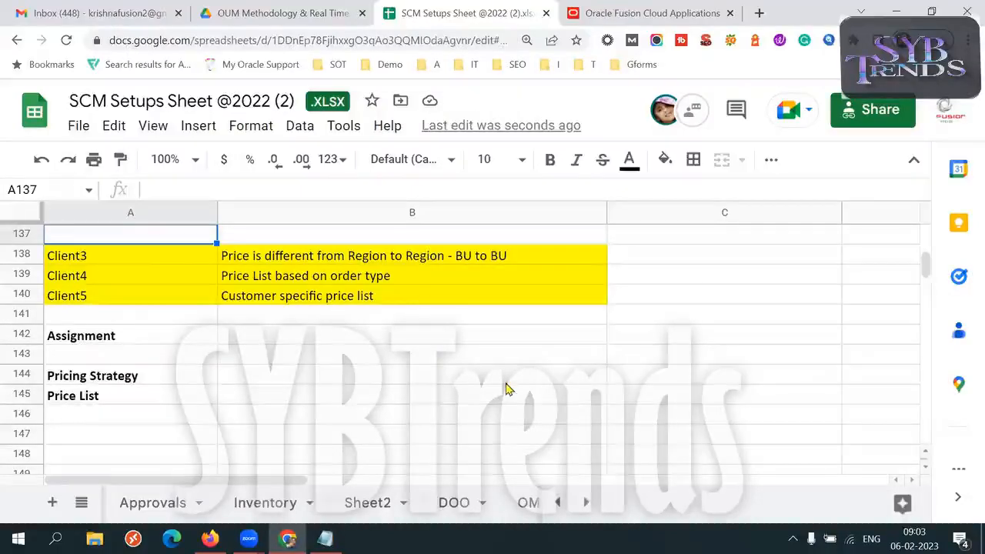
left_click(134, 245)
left_click(312, 258)
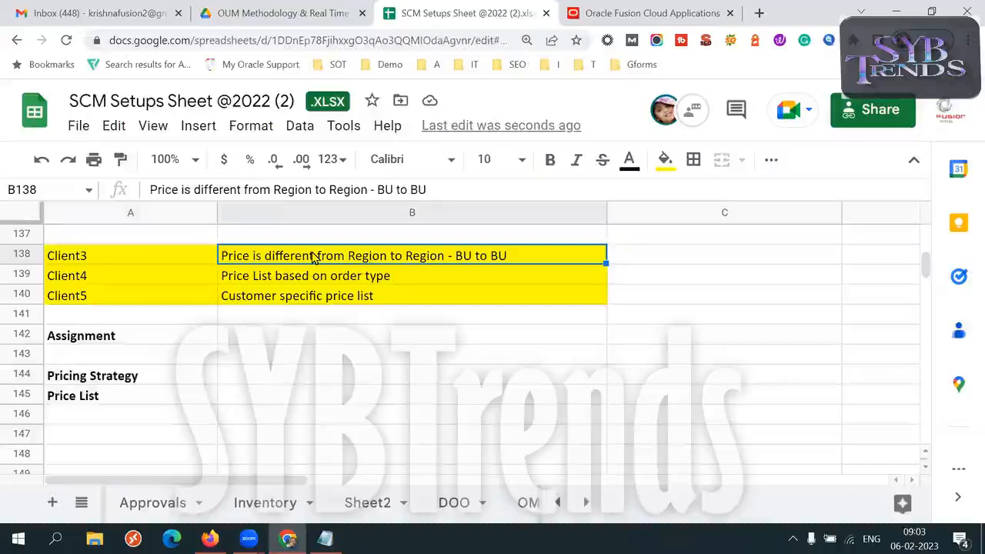
left_click(263, 338)
type("India BU")
key("Tab")
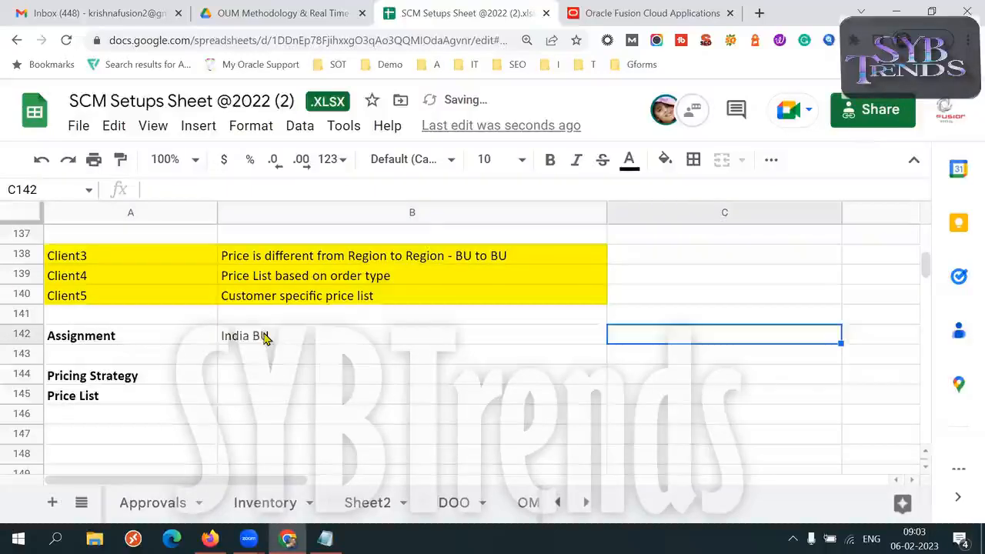
- Enter "India Pricing Strag" next to Pricing Strategy in B144
left_click(254, 382)
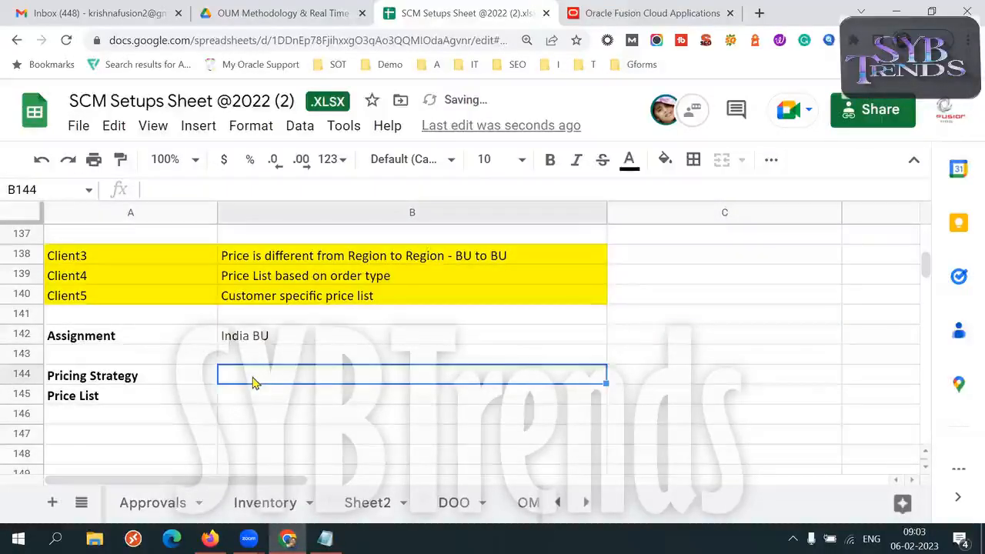
type("India ")
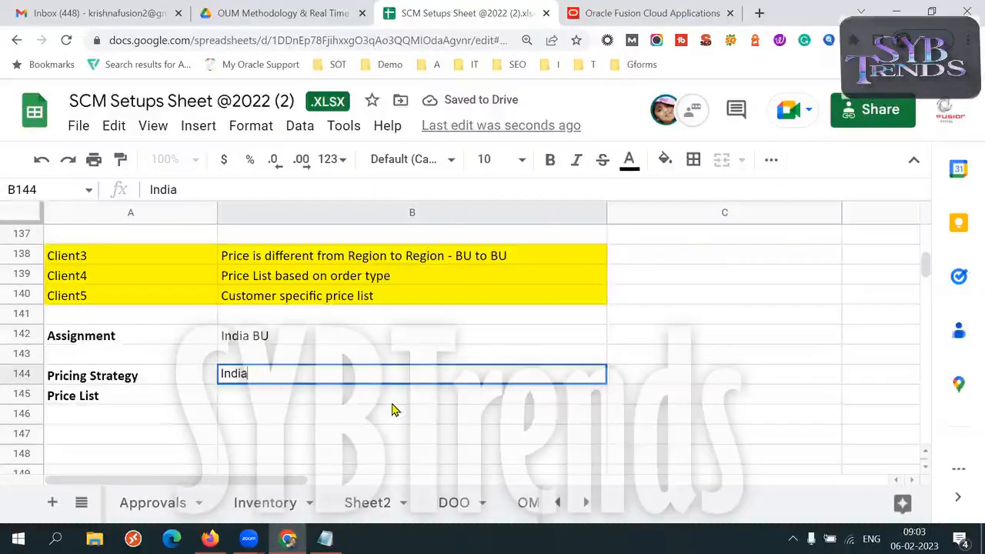
type("Pr")
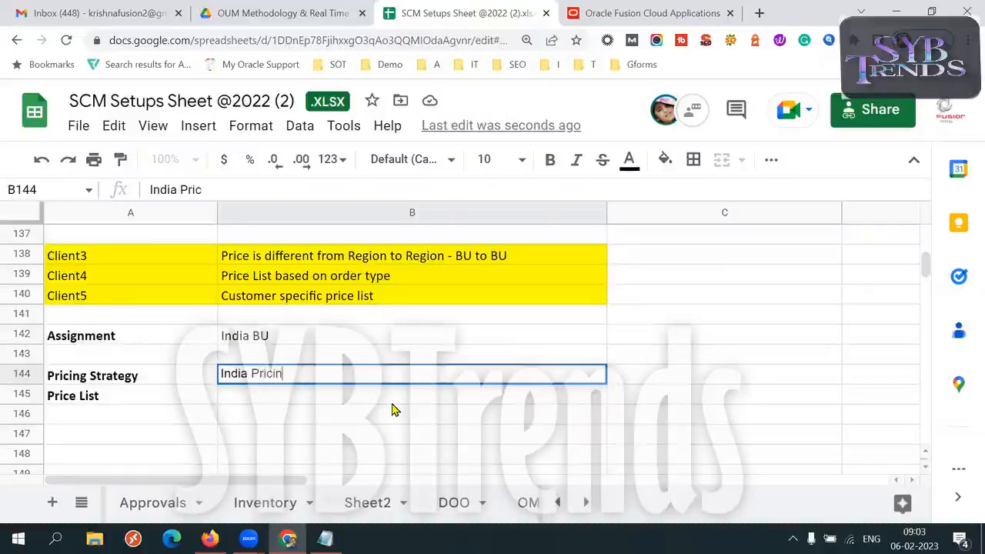
type("icin")
key("BackSpace")
key("BackSpace")
key("BackSpace")
type("ci")
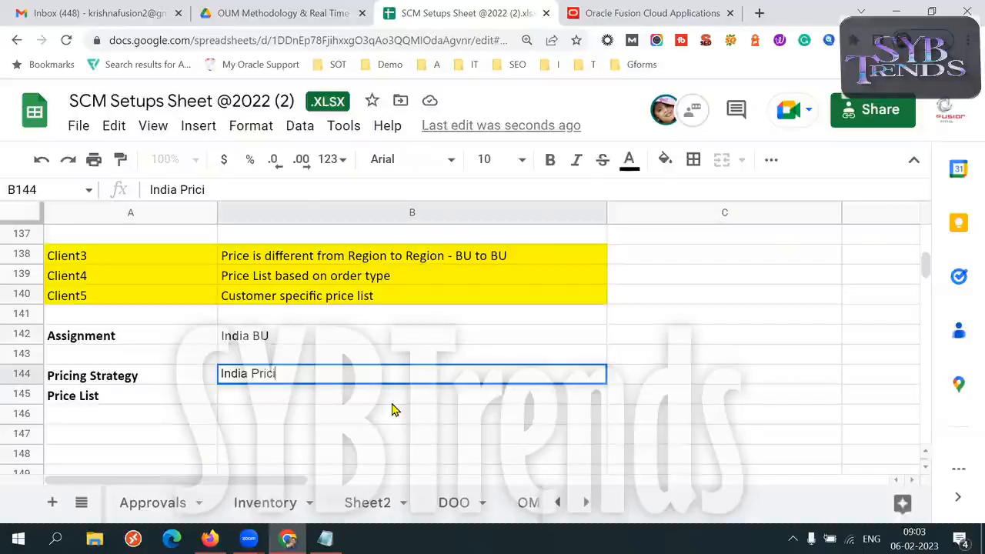
key("BackSpace")
key("BackSpace")
type("cing St")
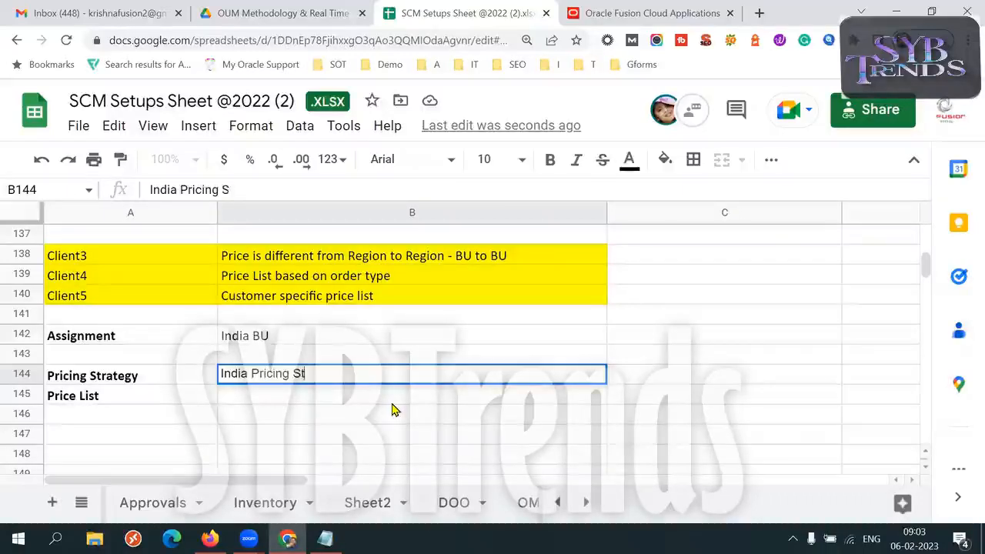
type("rag")
- Enter "India PL" next to Price List in B145
left_click(308, 396)
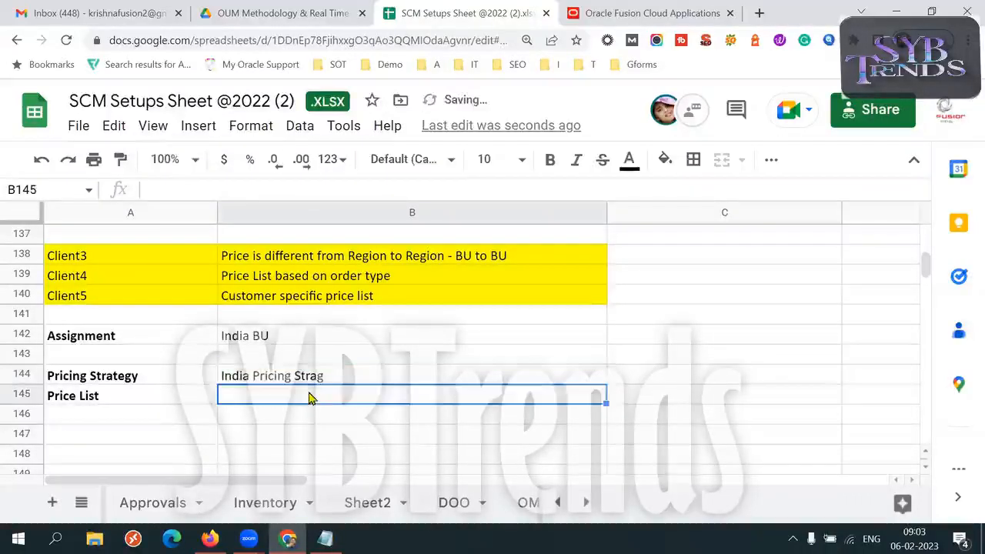
type("India PL")
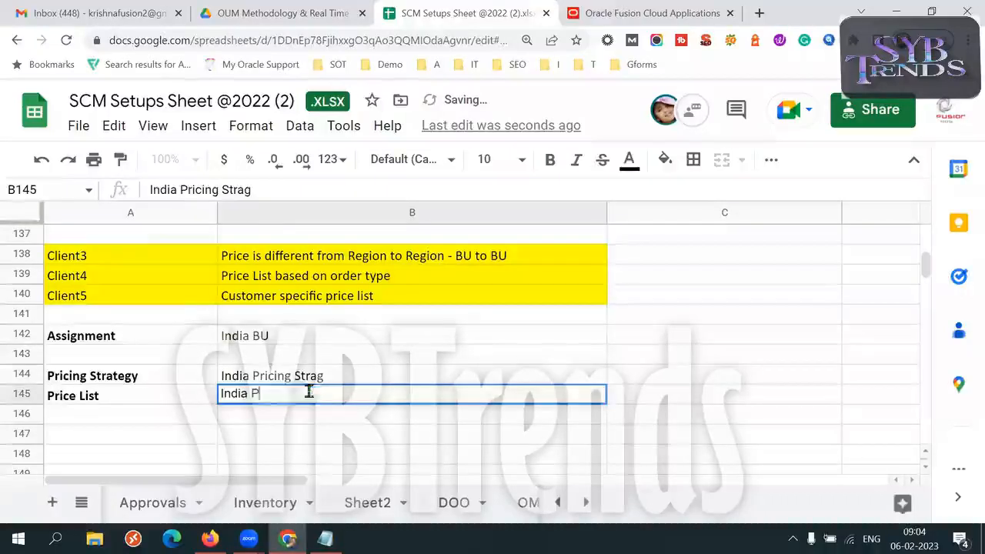
key("Tab")
left_click(308, 398)
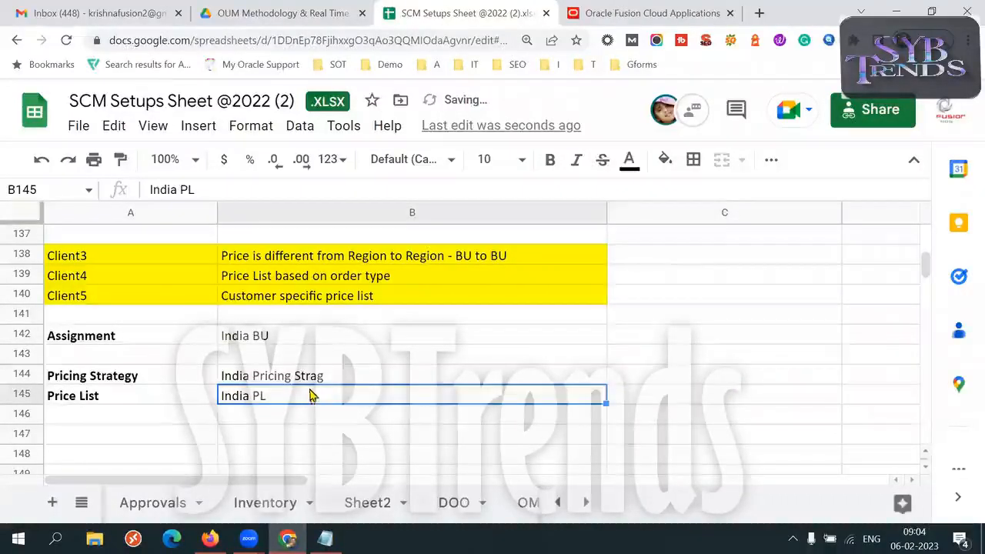
- Extend the India assignment in B142 to read "India BU = India Pricing Strag", reusing the strategy text from B144
left_click(313, 383)
key("ctrl+c")
double_click(303, 335)
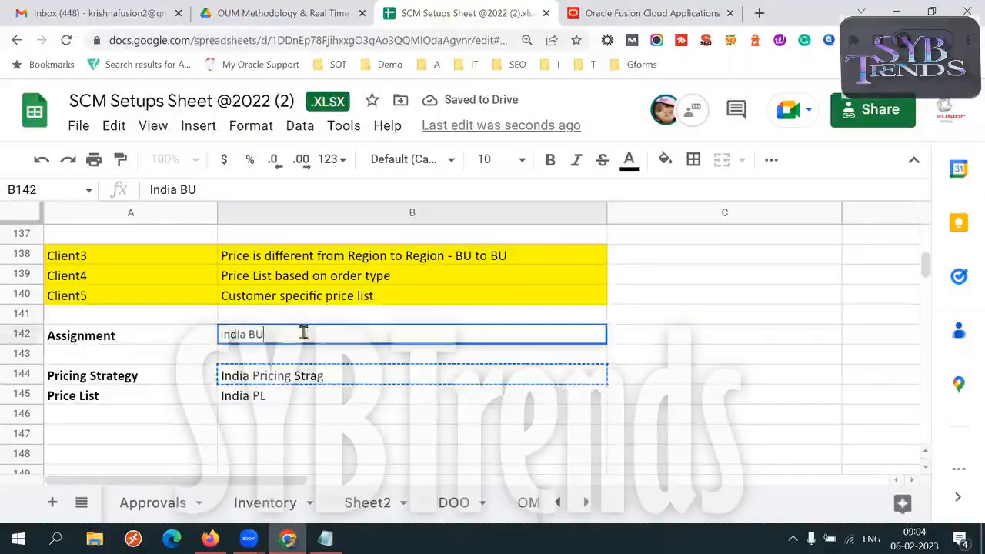
type("=")
key("ctrl+v")
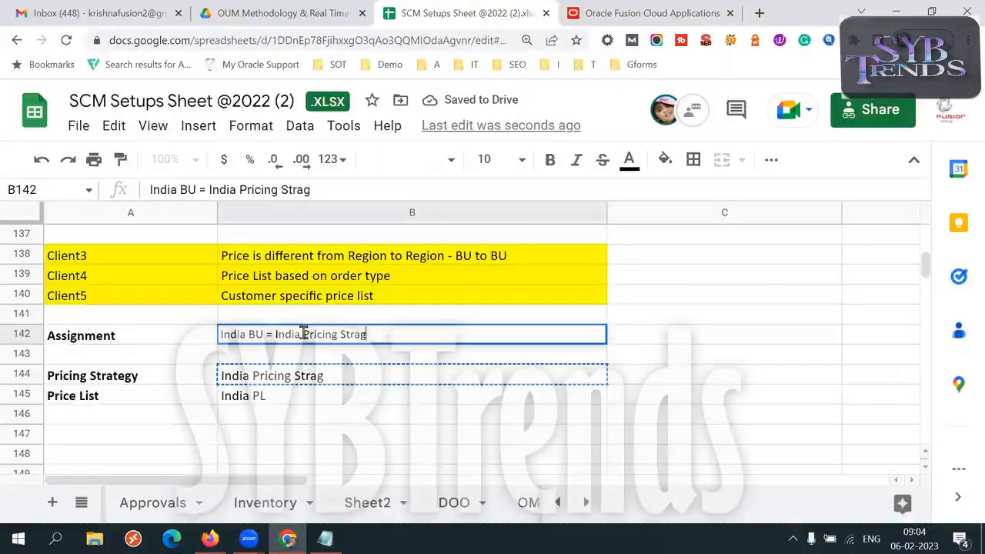
left_click(350, 403)
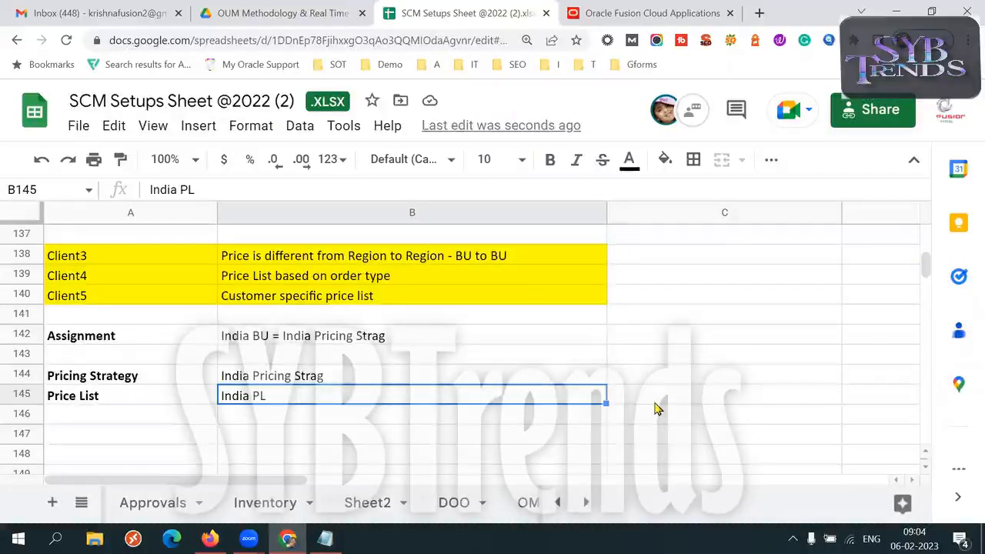
double_click(286, 393)
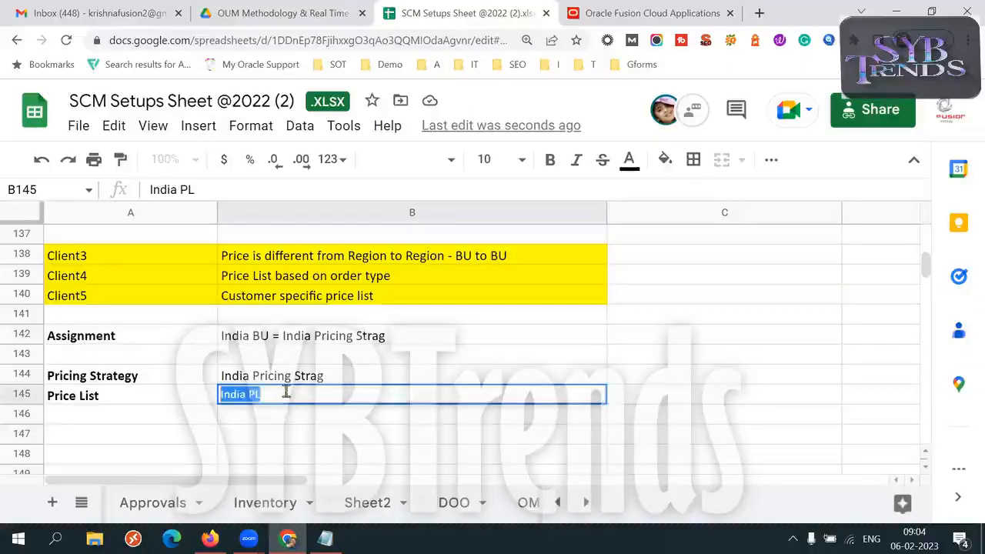
double_click(334, 375)
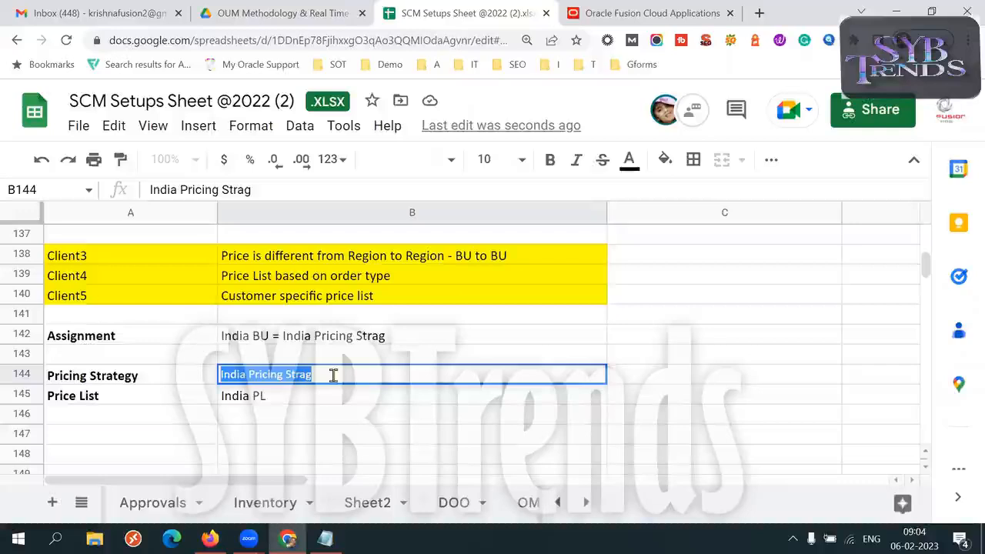
double_click(368, 338)
left_click(267, 334)
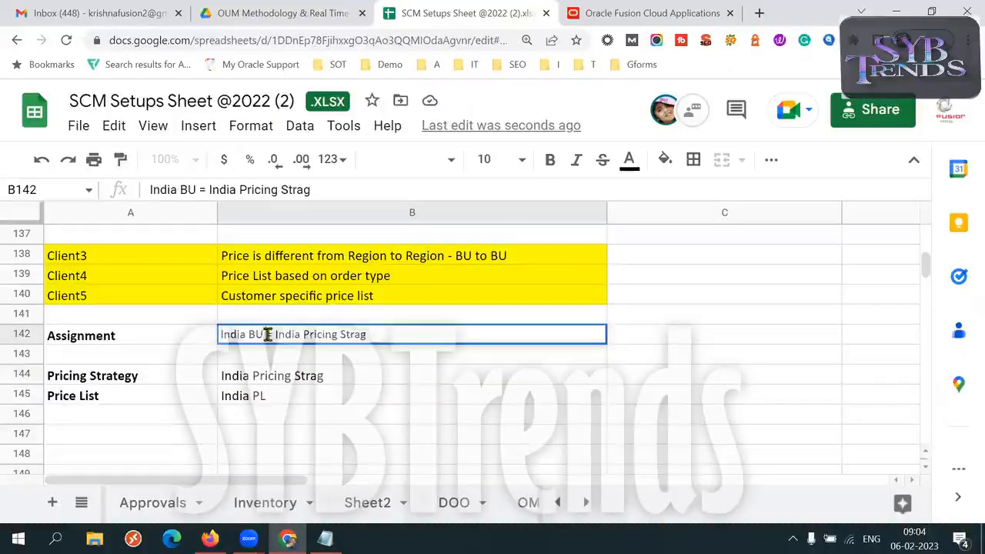
left_click_drag(267, 334, 220, 344)
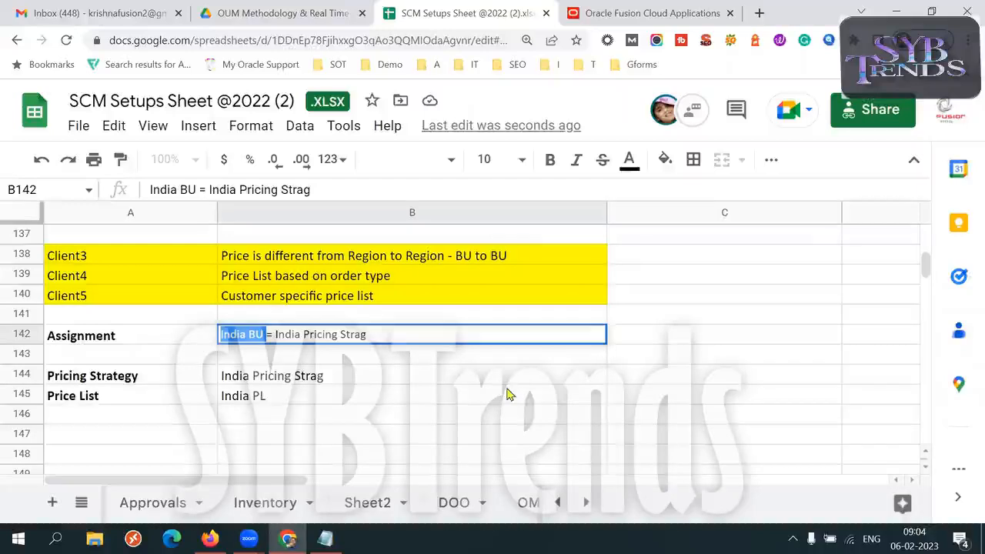
- Fill in the US setup in column C with "US BU" in C142, "US Pricing Stra" in C144 and "US PL" in C145
left_click(656, 341)
type("US BU")
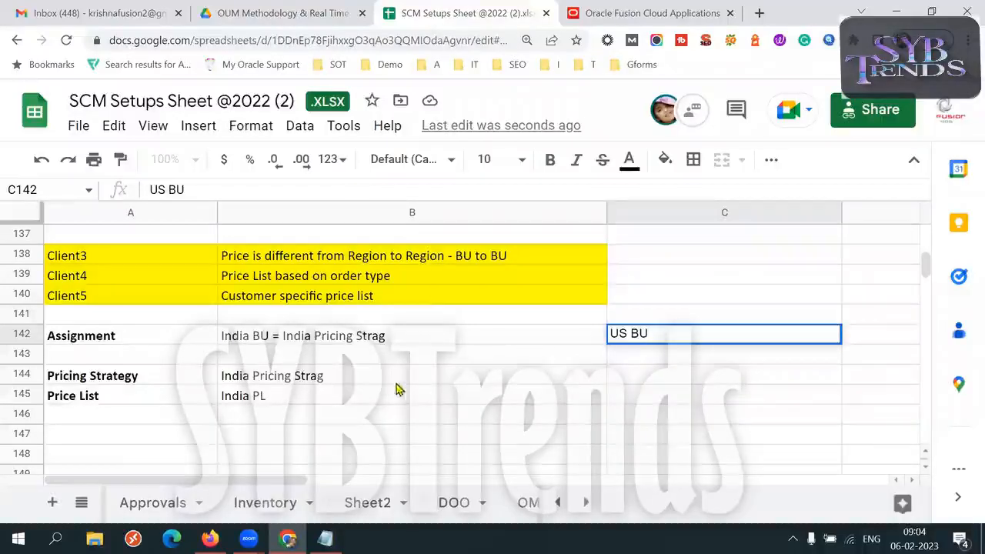
left_click(634, 382)
type("US Pric")
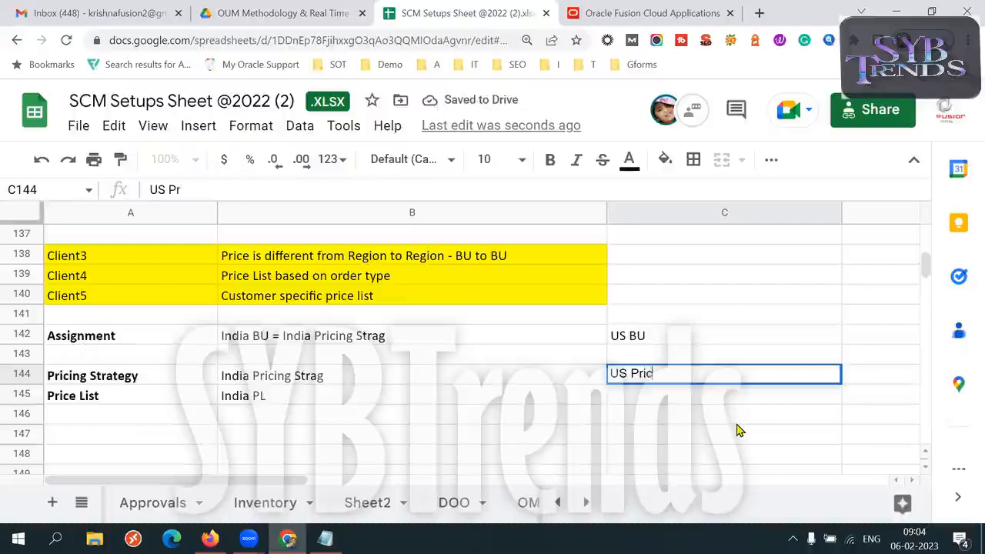
type("ing Stra")
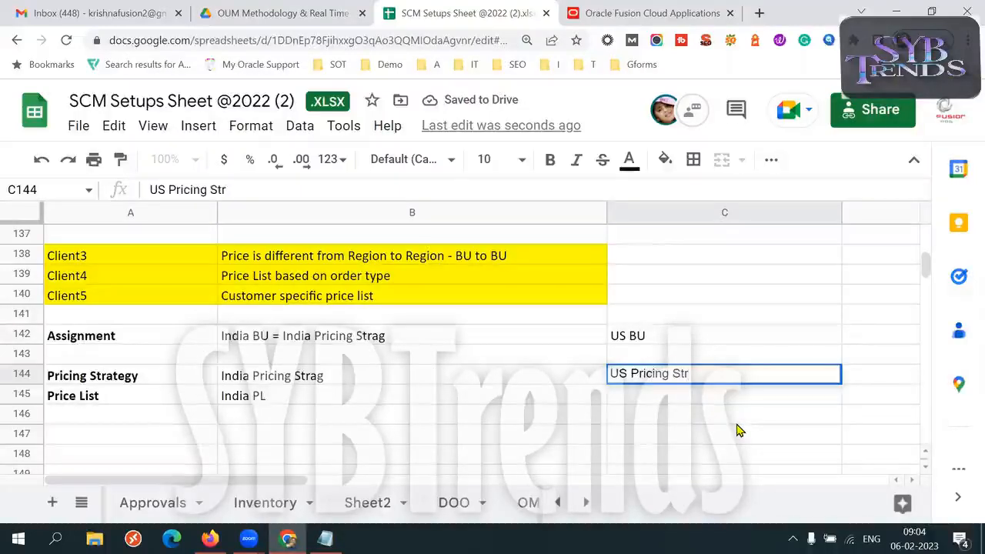
left_click(645, 403)
type("US PL")
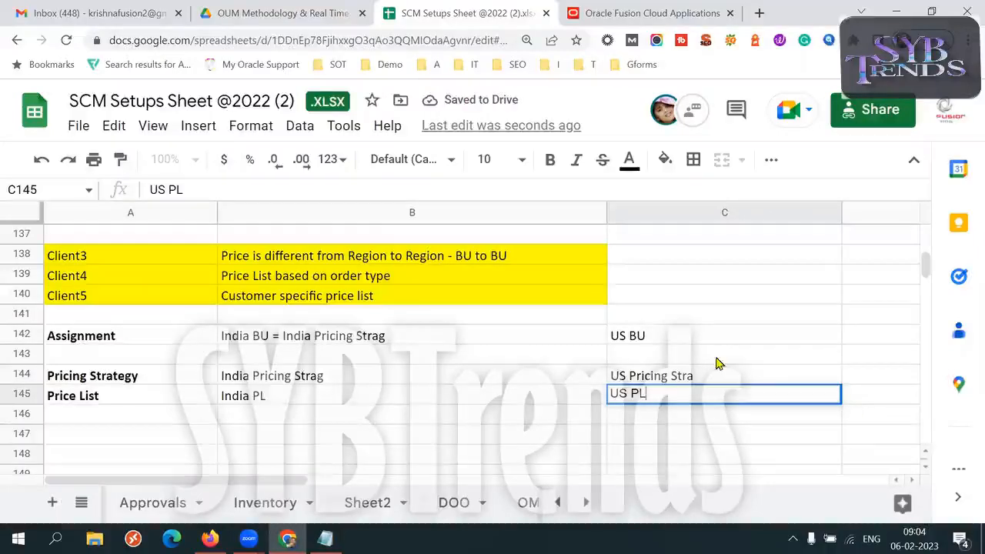
- Extend the US assignment in C142 to read "US BU = US Pricing Stra", reusing the strategy text from C144
left_click(674, 337)
triple_click(675, 339)
key("BackSpace")
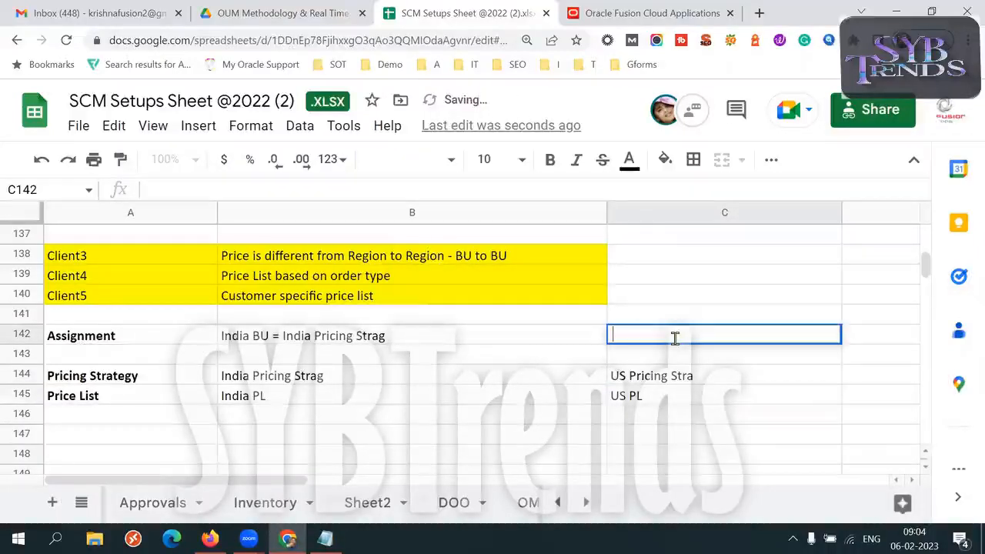
key("ctrl+z")
left_click(675, 338)
type("=m")
key("BackSpace")
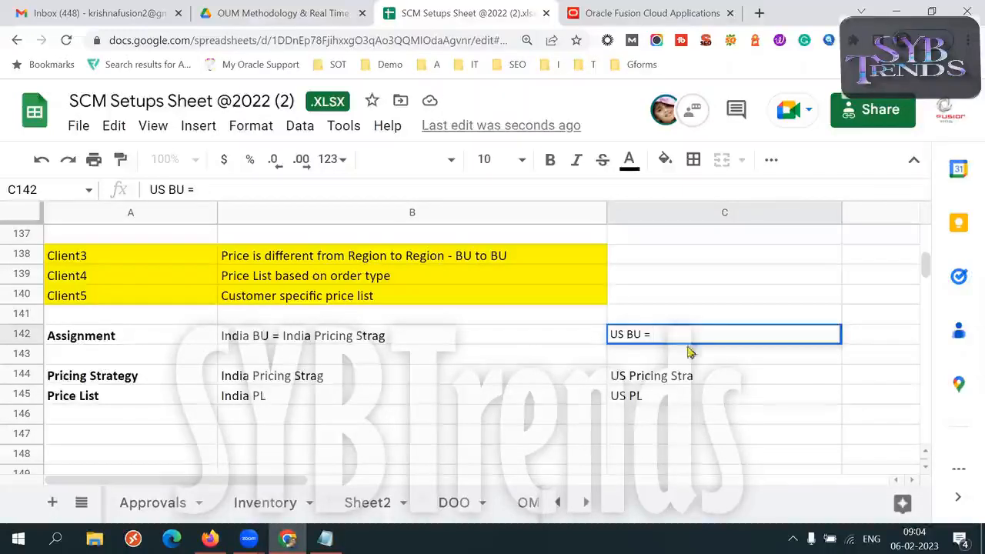
left_click(680, 377)
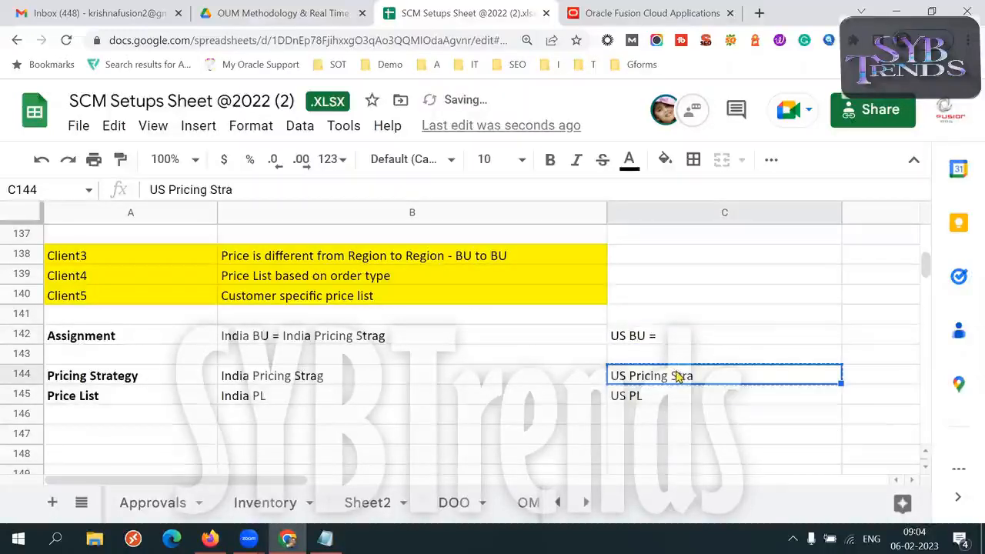
left_click(688, 343)
double_click(689, 336)
key("ctrl+v")
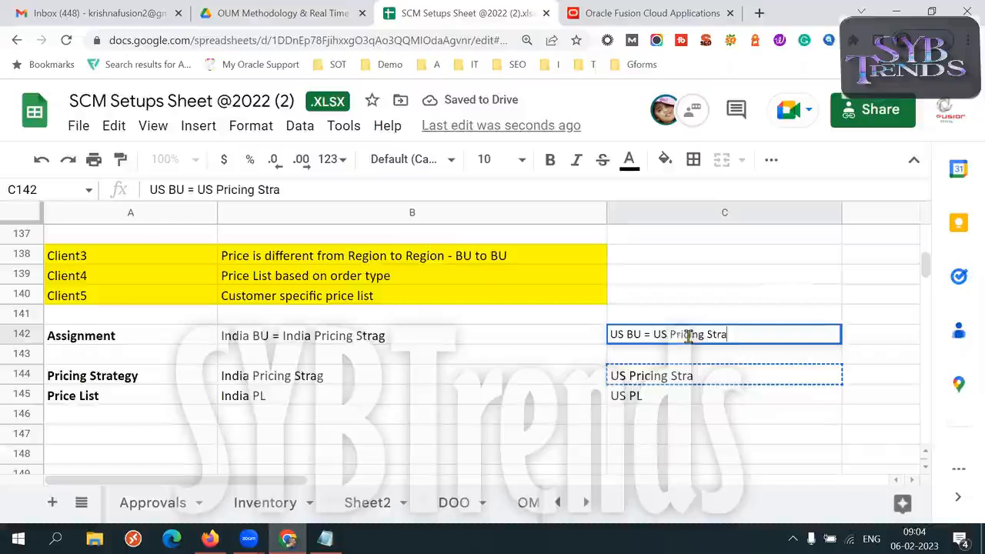
left_click(532, 382)
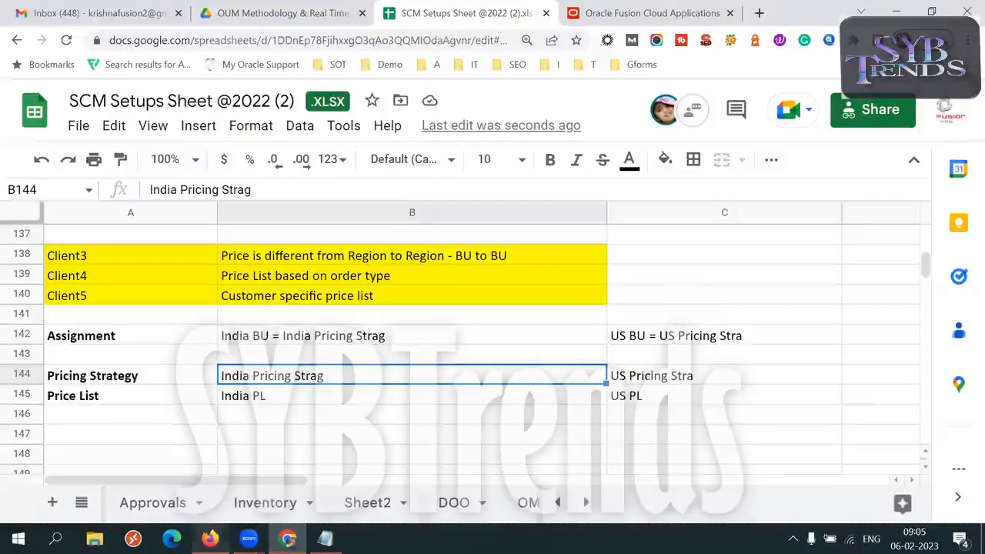
- Switch to the Oracle Create Order page in Firefox, examine the order's Business Unit and Customer, and return to the spreadsheet
left_click(209, 539)
left_click(697, 198)
triple_click(714, 201)
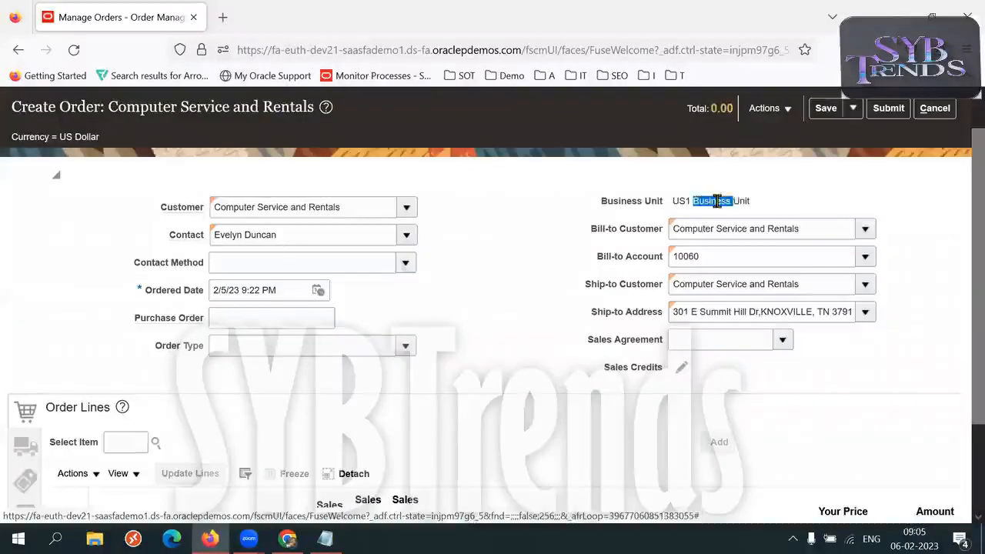
left_click_drag(343, 207, 213, 207)
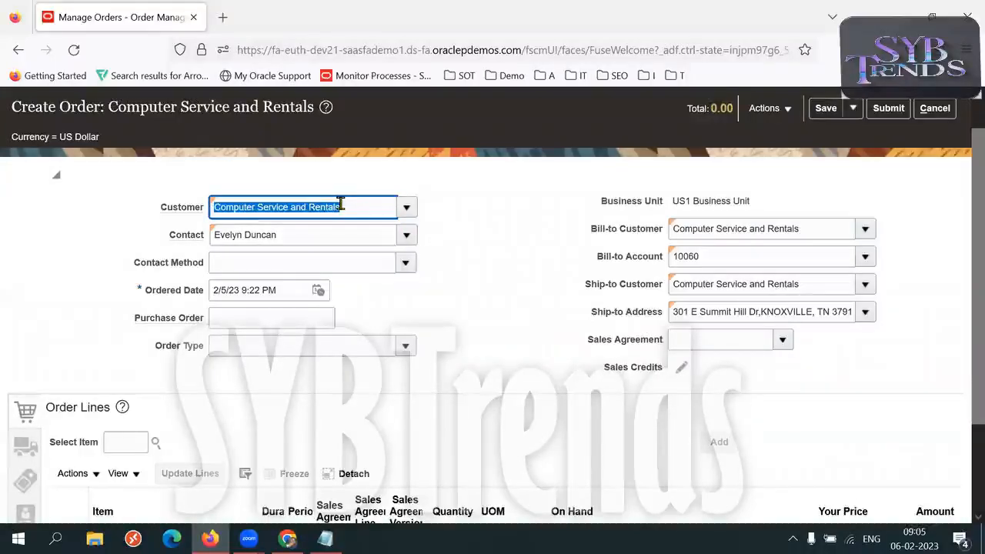
left_click(288, 539)
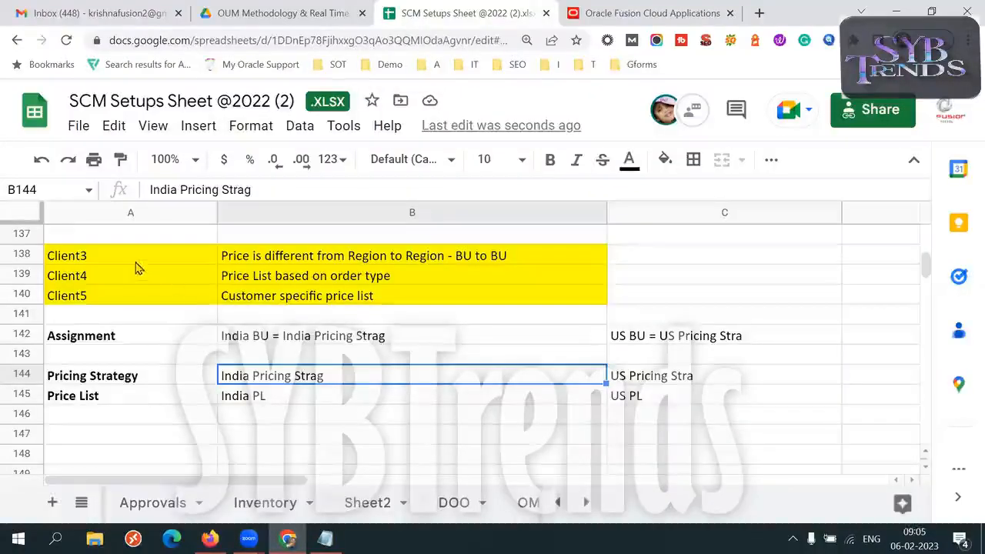
- Review Client3's region- and BU-based pricing requirement in row 138
left_click(137, 263)
left_click(314, 260)
left_click(162, 261)
left_click(279, 260)
left_click(133, 262)
left_click(269, 261)
left_click(146, 259)
left_click(250, 258)
left_click(142, 260)
left_click(279, 258)
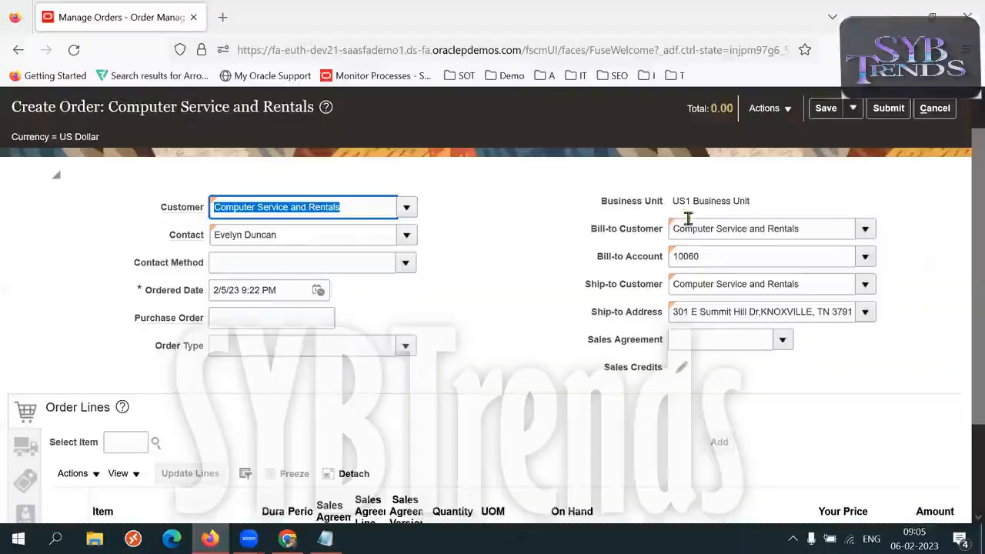
- Check the Oracle order's Business Unit, and trace the India assignment to its pricing strategy and price list in column B of the spreadsheet
key("alt+Tab")
triple_click(691, 207)
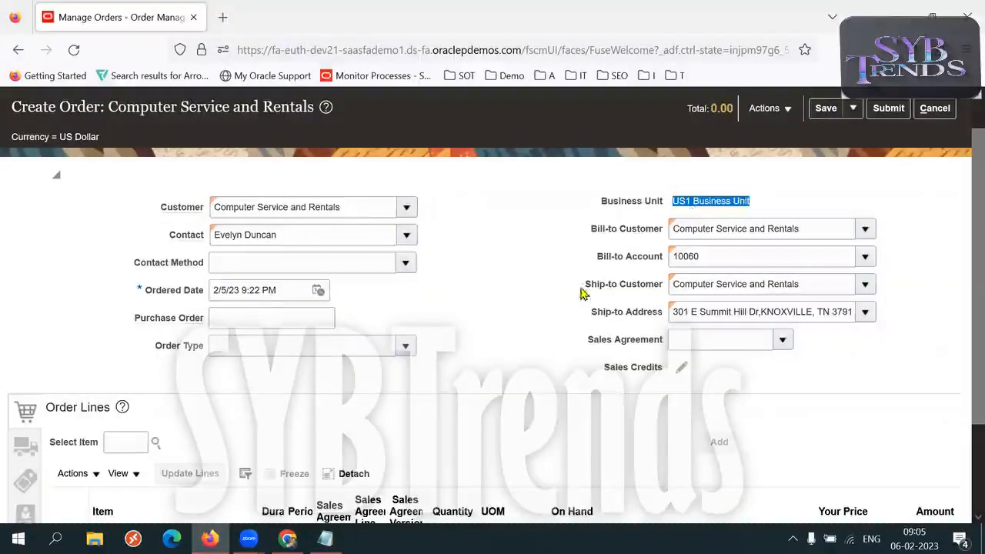
key("alt+Tab")
left_click(259, 344)
double_click(316, 339)
left_click_drag(284, 337, 368, 337)
triple_click(317, 377)
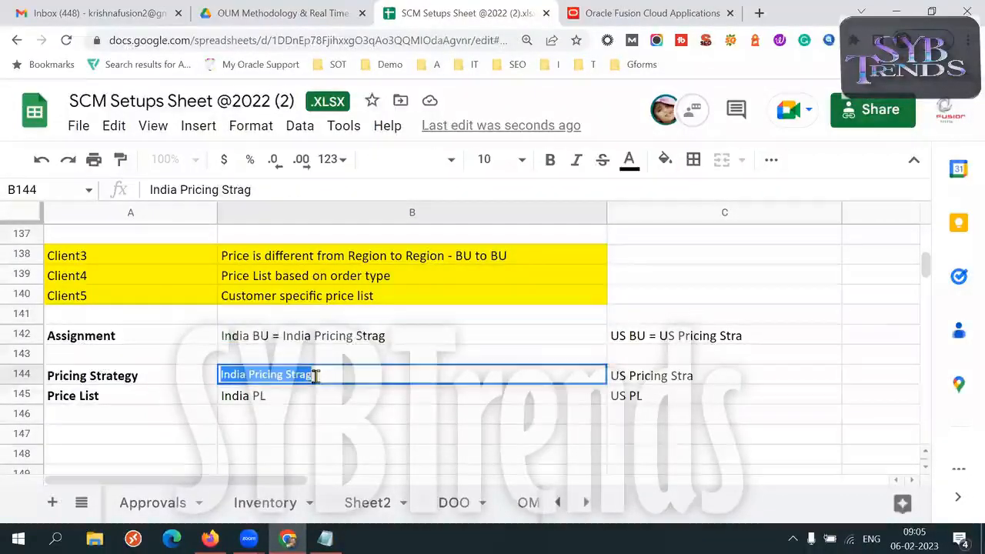
triple_click(287, 396)
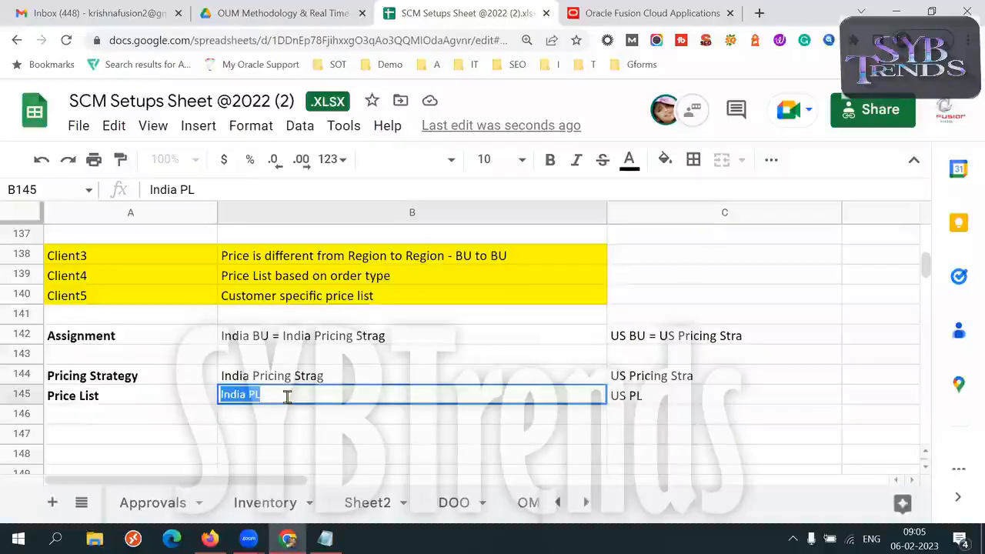
- Recheck the Oracle order's Business Unit, and trace the US assignment to its pricing strategy and price list in column C of the spreadsheet
key("alt+Tab")
triple_click(702, 203)
key("alt+Tab")
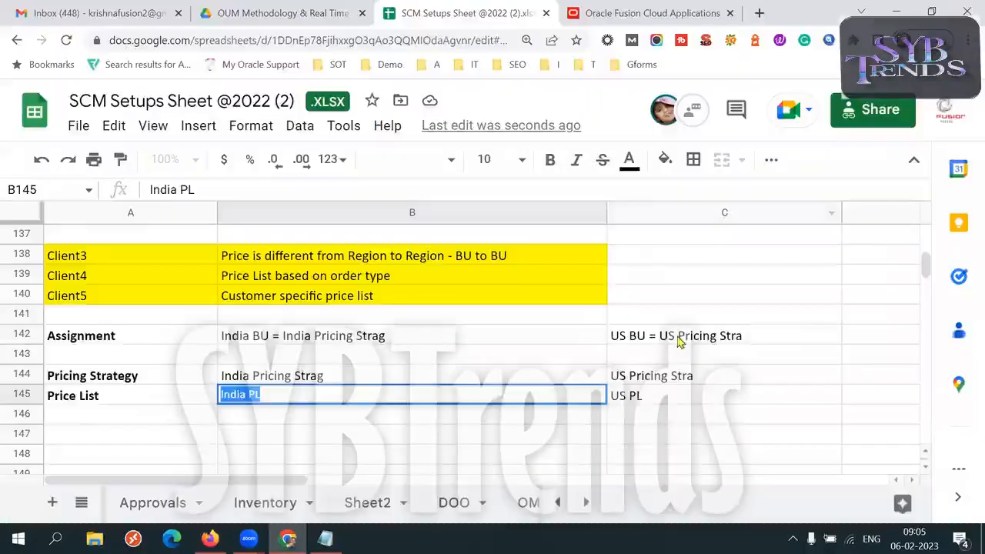
left_click(634, 341)
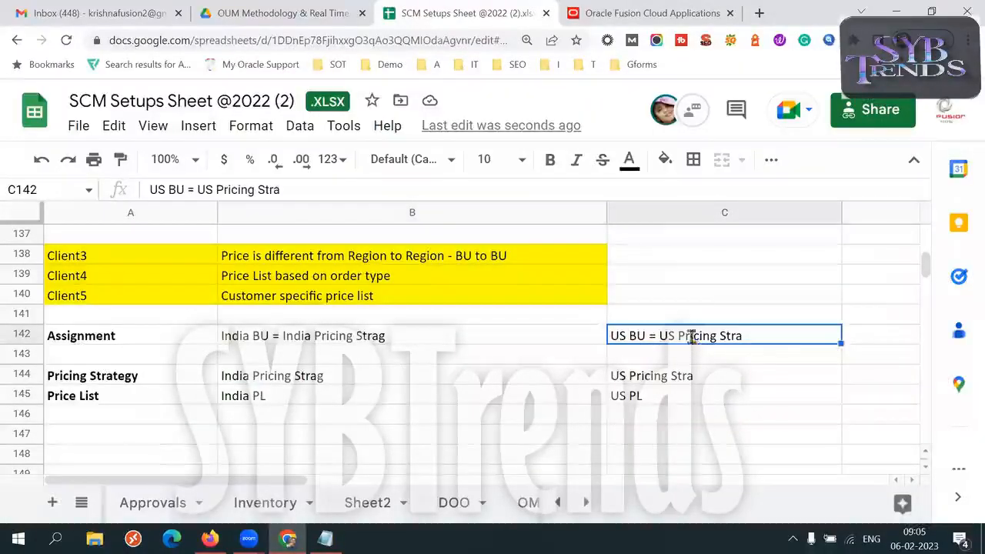
triple_click(669, 377)
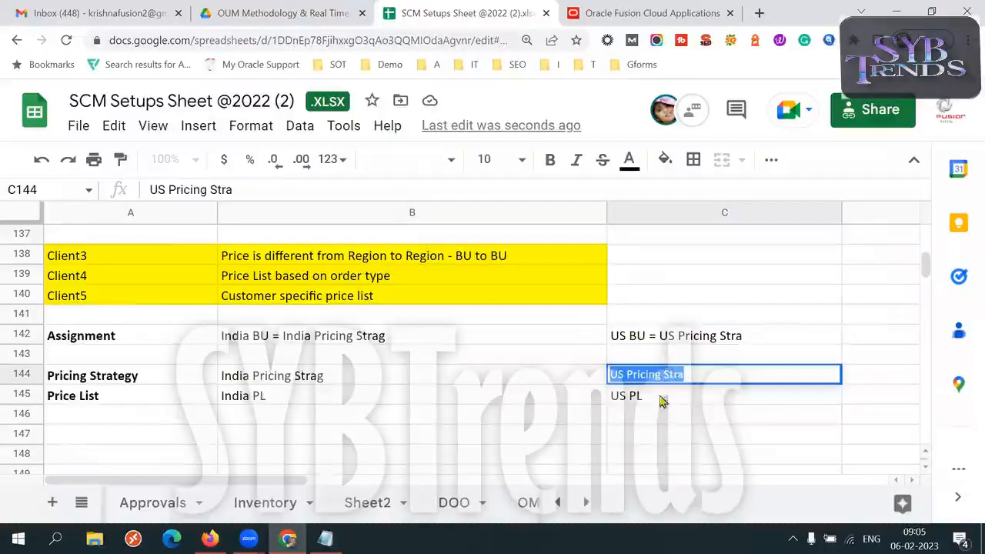
double_click(653, 395)
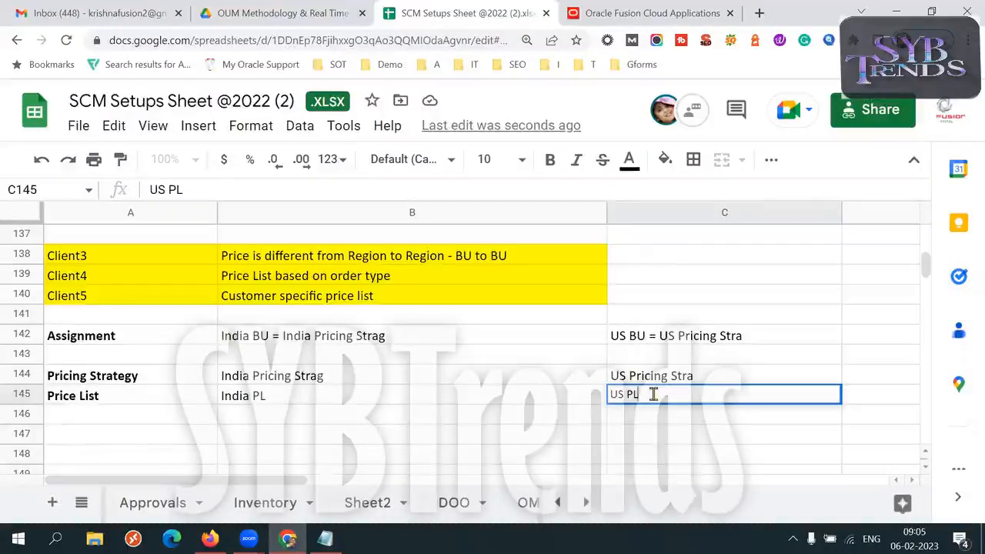
left_click(425, 403)
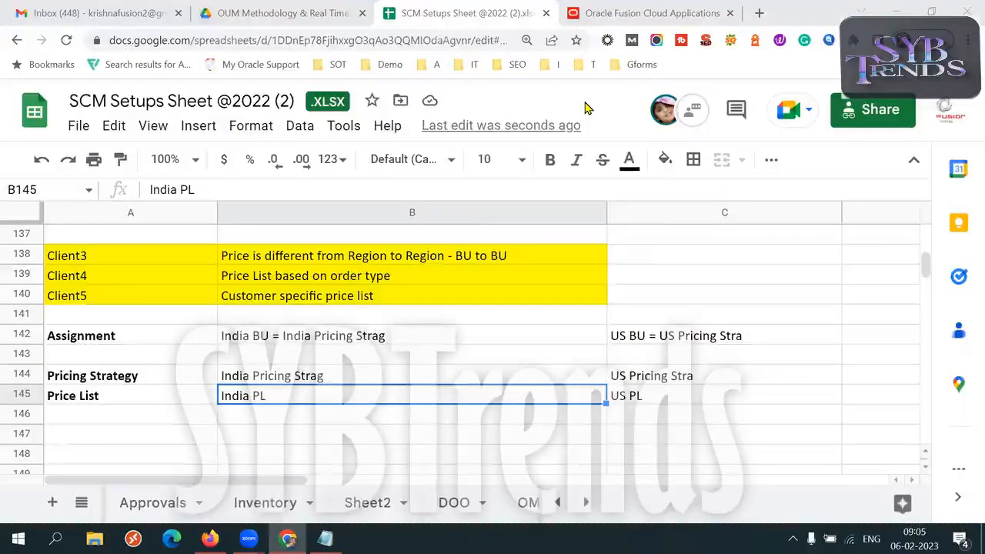
- Examine the mapping of the India business unit to its pricing strategy in the Assignment entry in B142
double_click(257, 336)
key("ctrl+a")
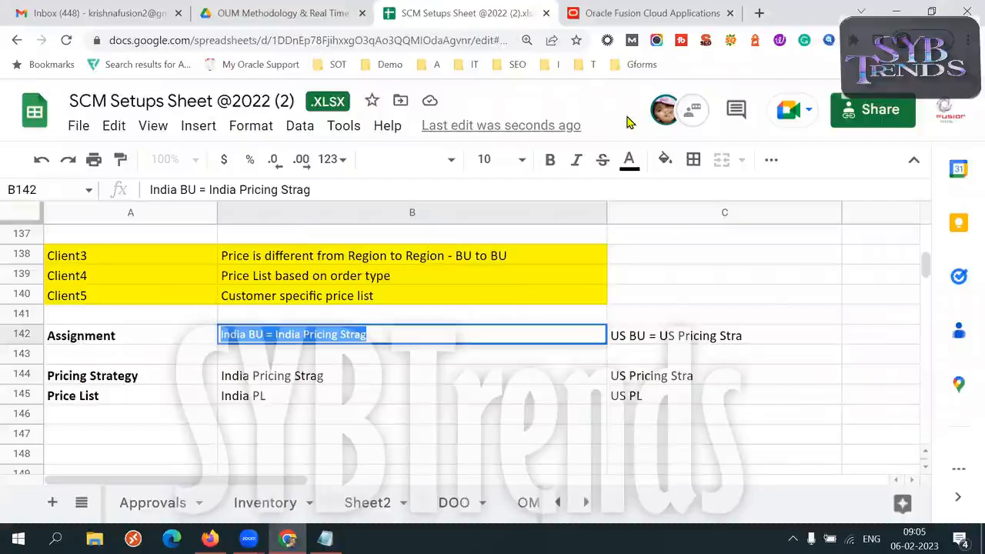
left_click(259, 334)
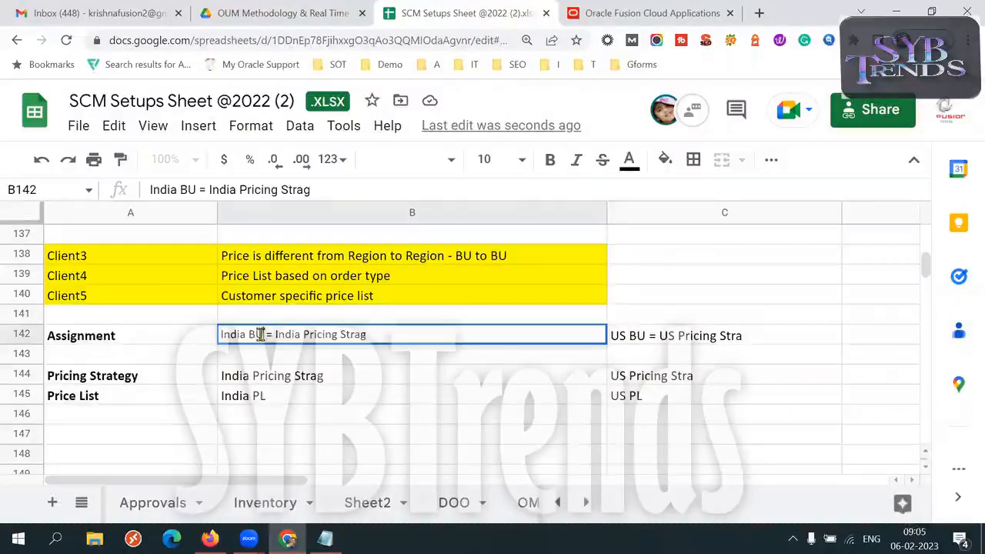
left_click_drag(264, 334, 221, 334)
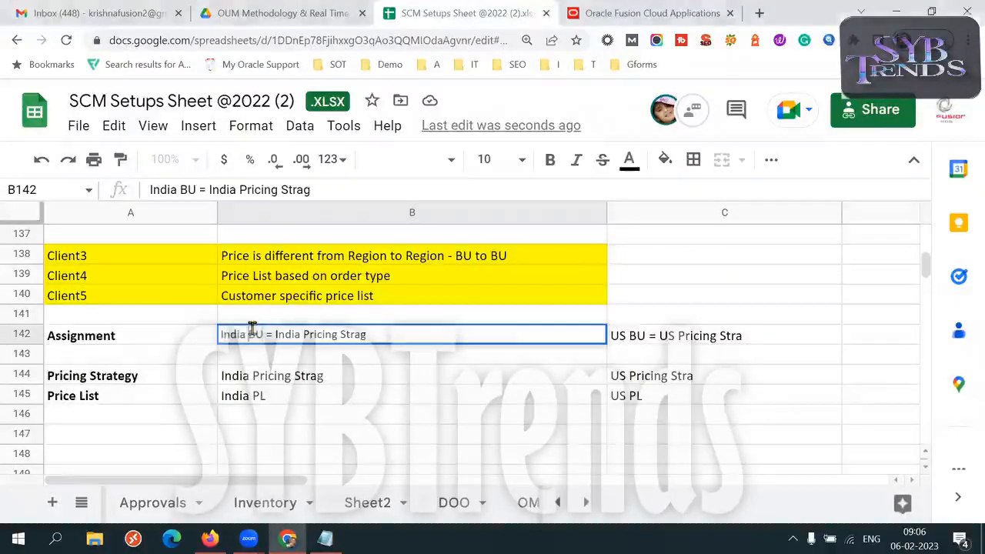
left_click_drag(264, 334, 221, 334)
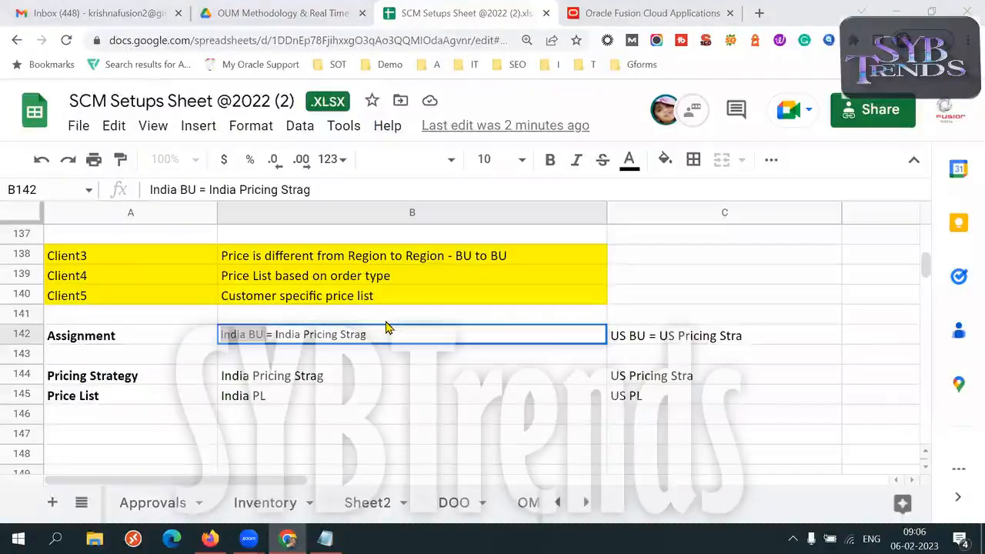
left_click(269, 337)
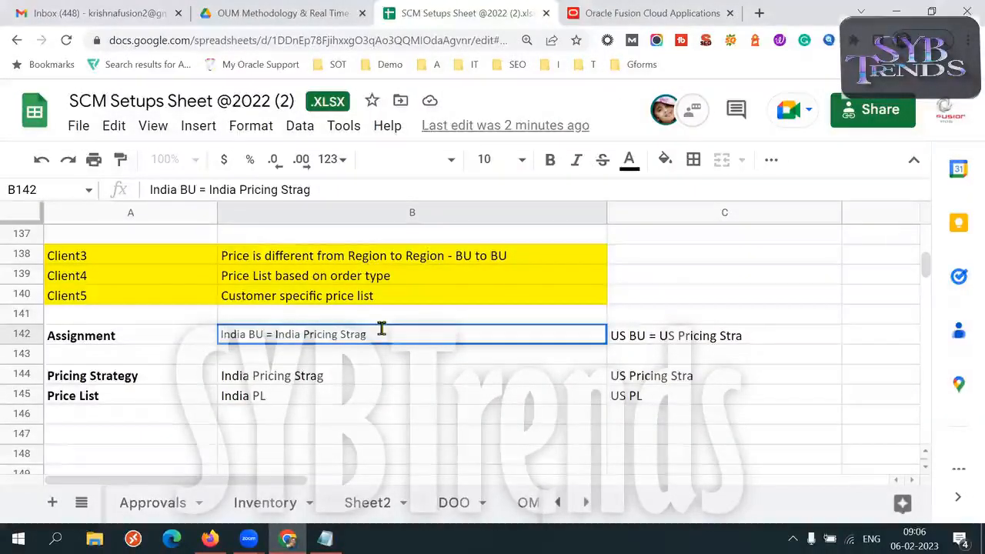
double_click(256, 334)
left_click_drag(241, 333, 221, 334)
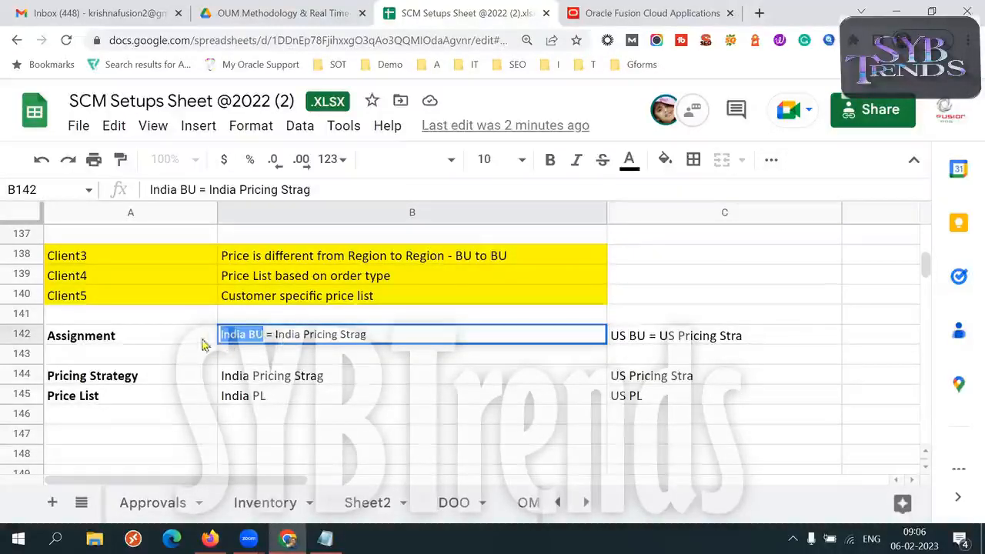
left_click(174, 341)
left_click(259, 333)
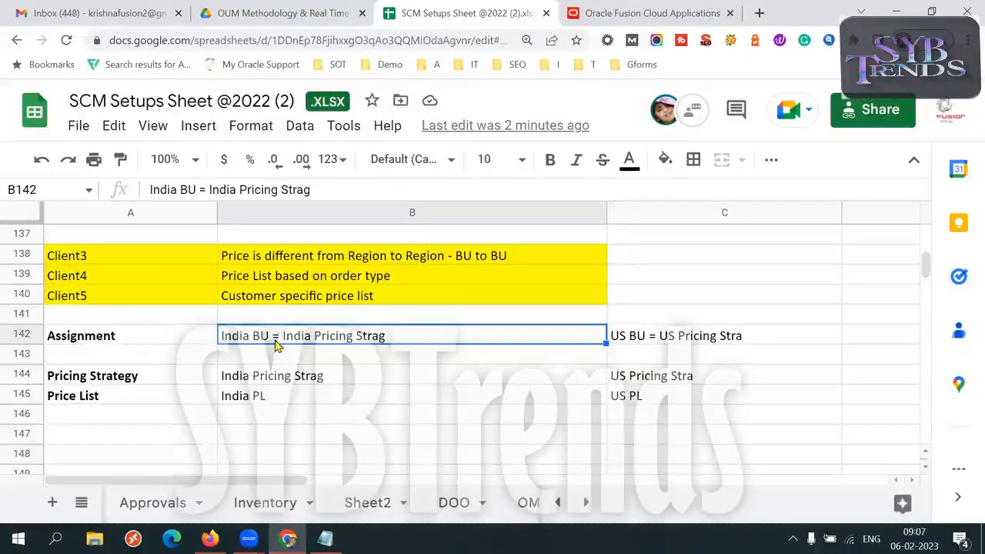
- Compare the India assignment in B142 with Client3's BU to BU pricing requirement in B138
triple_click(248, 331)
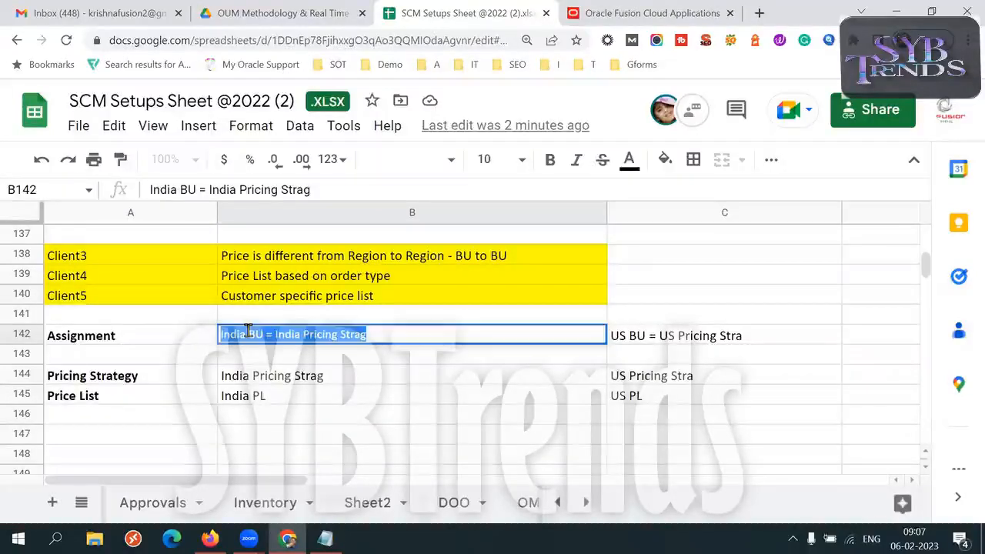
double_click(492, 252)
left_click_drag(424, 254, 488, 254)
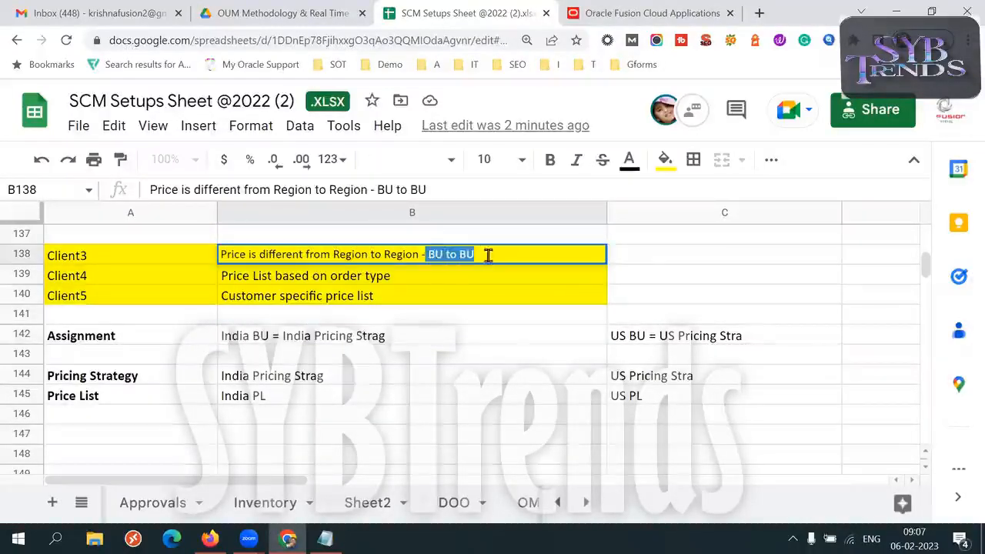
triple_click(268, 334)
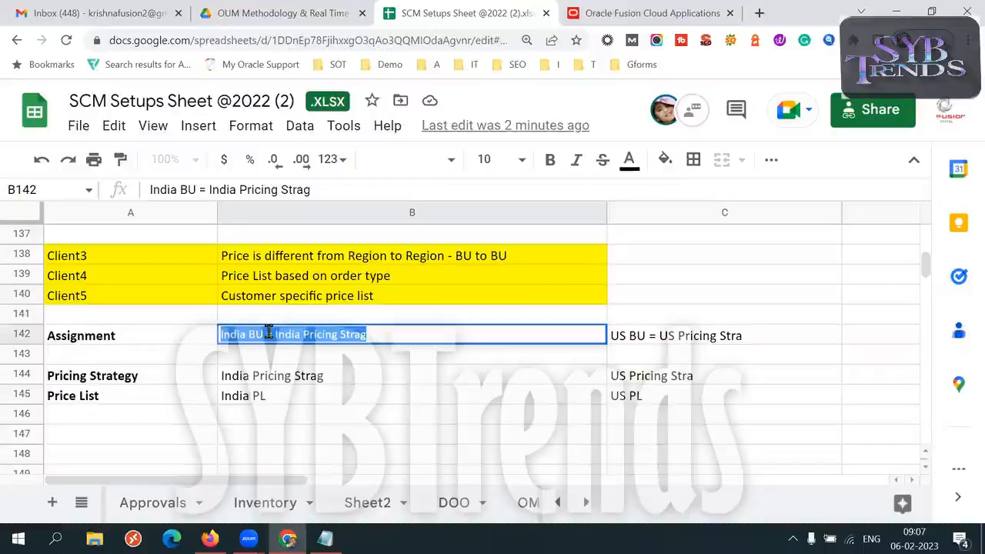
left_click(262, 332)
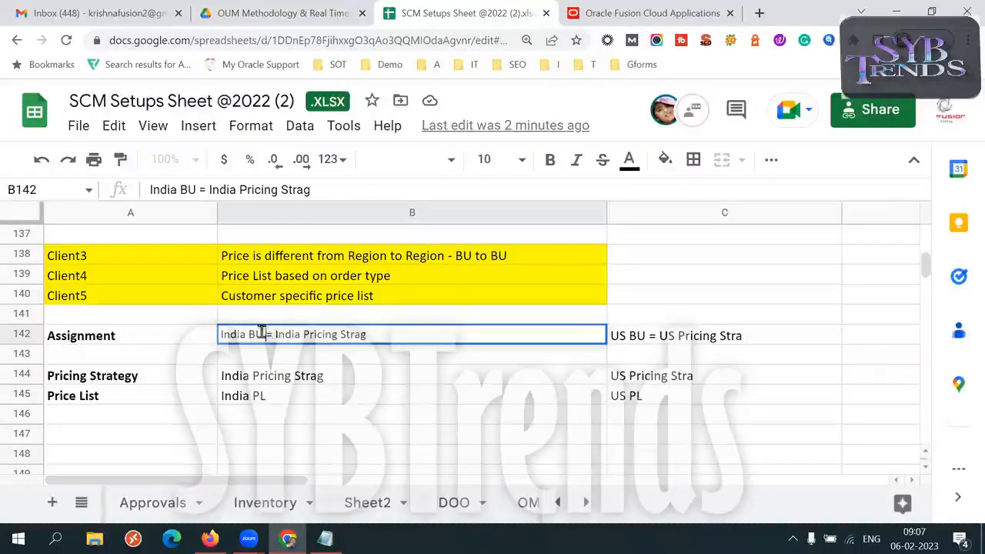
- Temporarily add the criteria BU, Customer and Customer type after the India assignment in B142, and erase them again
left_click(428, 334)
type(", BU, C")
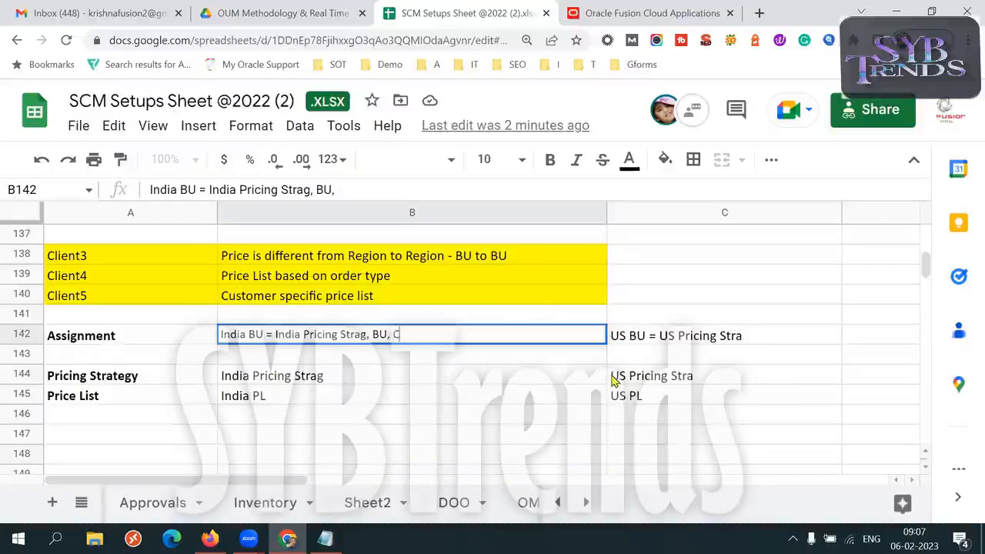
type("ustomer, BU, Customer, BUI")
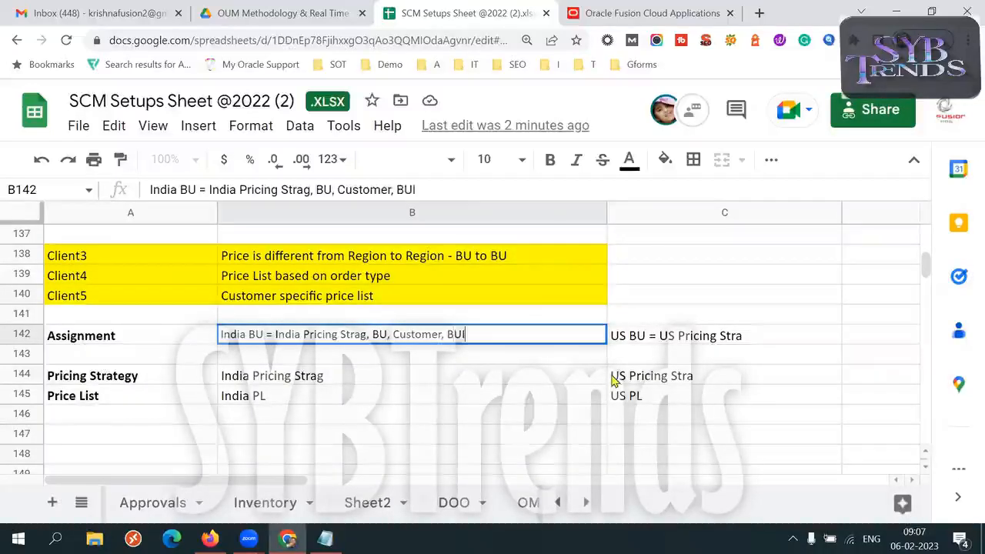
type(", Custtomer, C")
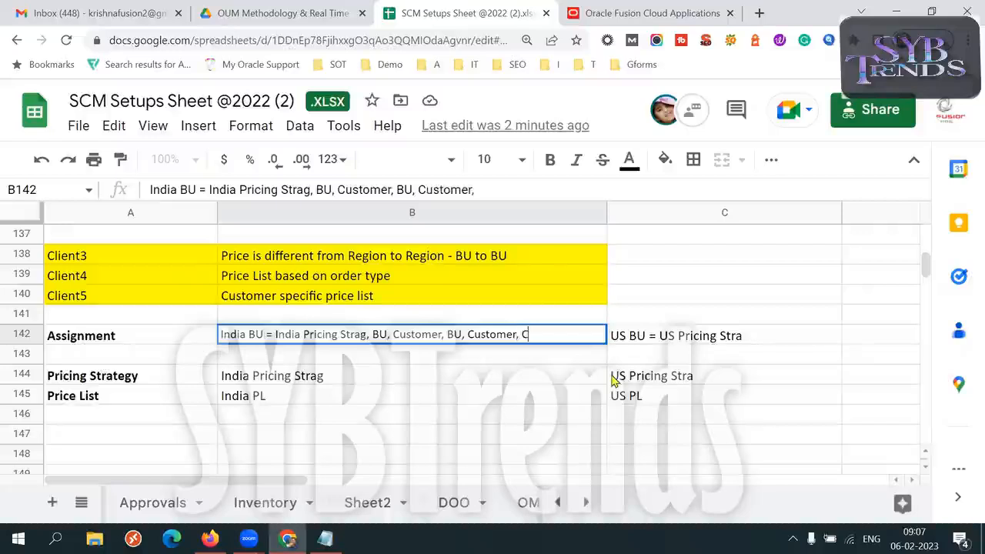
type("omer type")
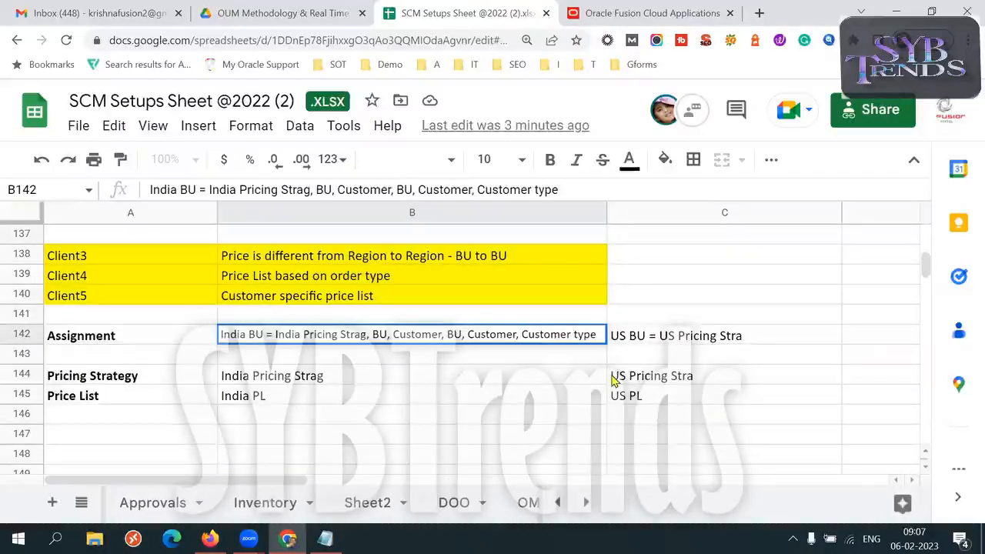
key("BackSpace")
key("BackSpace")
key("BackSpace")
key("BackSpace")
key("BackSpace")
key("BackSpace")
key("BackSpace")
key("BackSpace")
key("BackSpace")
key("BackSpace")
key("BackSpace")
key("BackSpace")
key("BackSpace")
key("BackSpace")
key("BackSpace")
key("BackSpace")
key("BackSpace")
key("BackSpace")
key("BackSpace")
key("BackSpace")
key("BackSpace")
key("BackSpace")
key("BackSpace")
key("BackSpace")
key("BackSpace")
key("BackSpace")
key("BackSpace")
key("BackSpace")
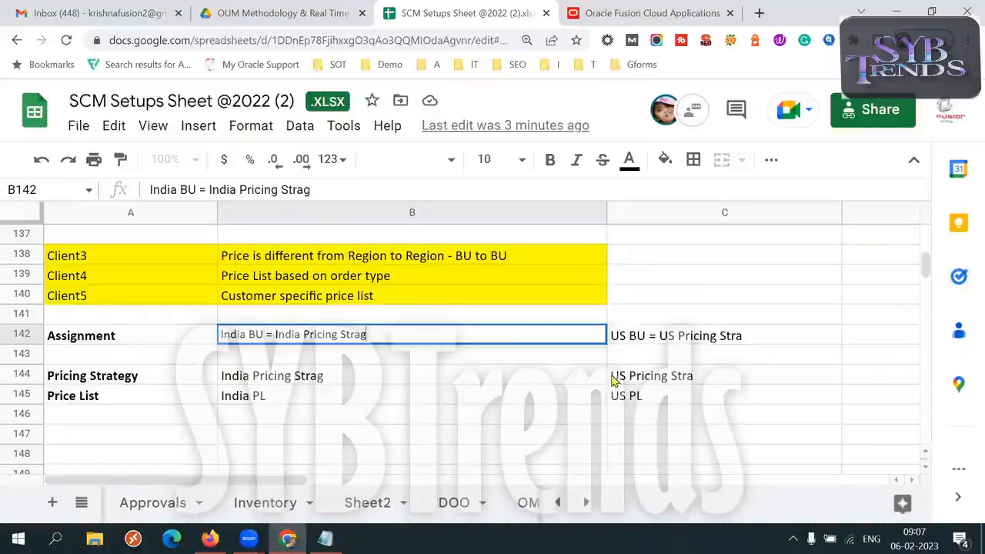
- Review the Client3 to Client5 rows against the assignment, pricing strategy and price list setup in A142:B145
left_click(176, 340)
key("Up")
key("Up")
key("Up")
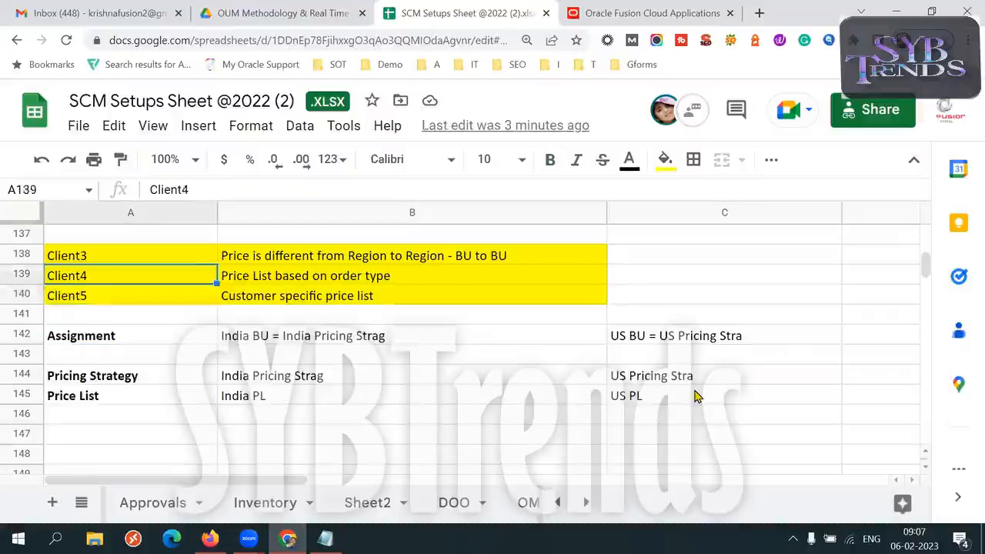
key("Up")
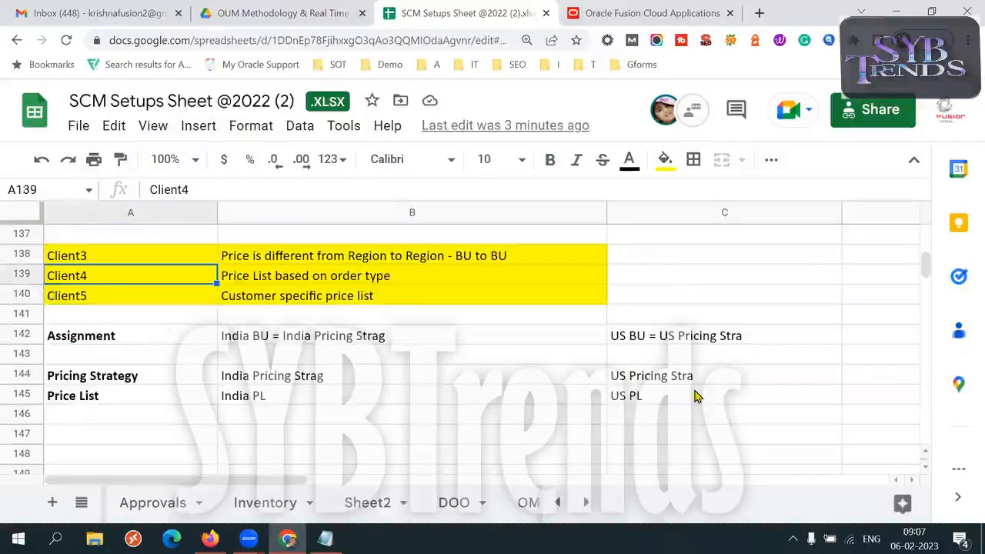
left_click(154, 296)
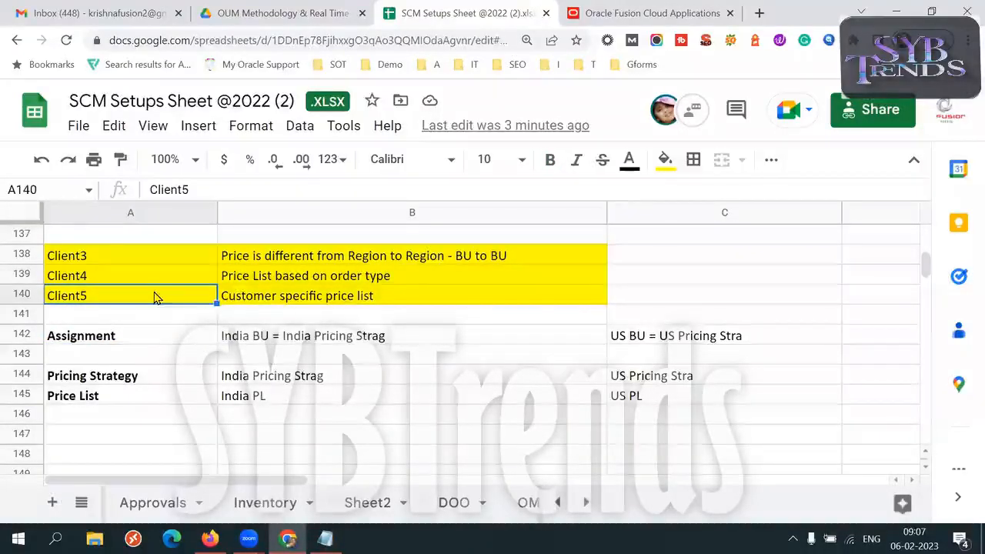
left_click(259, 332)
left_click(103, 258)
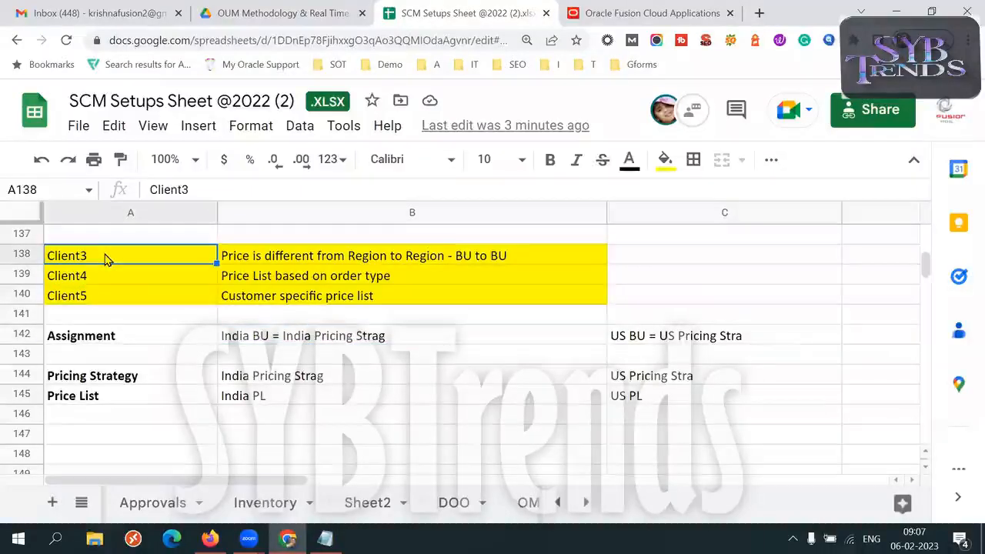
left_click_drag(184, 336, 290, 400)
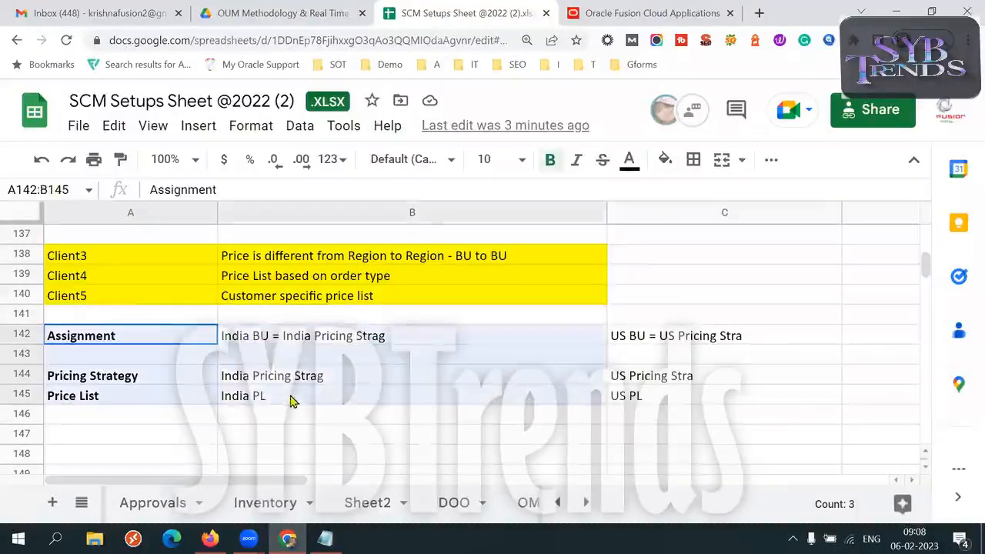
left_click(154, 400)
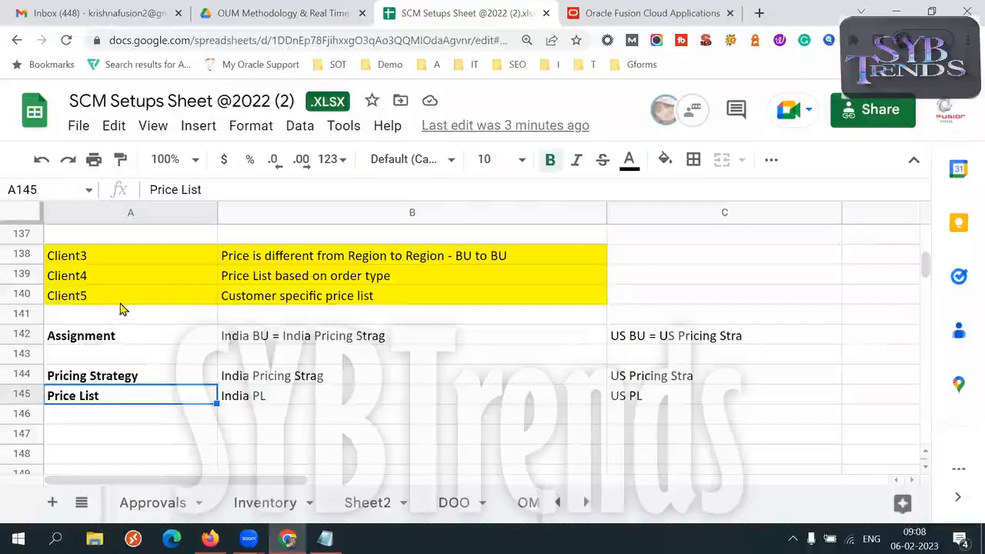
- Examine Client4's requirement for a price list based on order type in B139
left_click(84, 279)
left_click(300, 279)
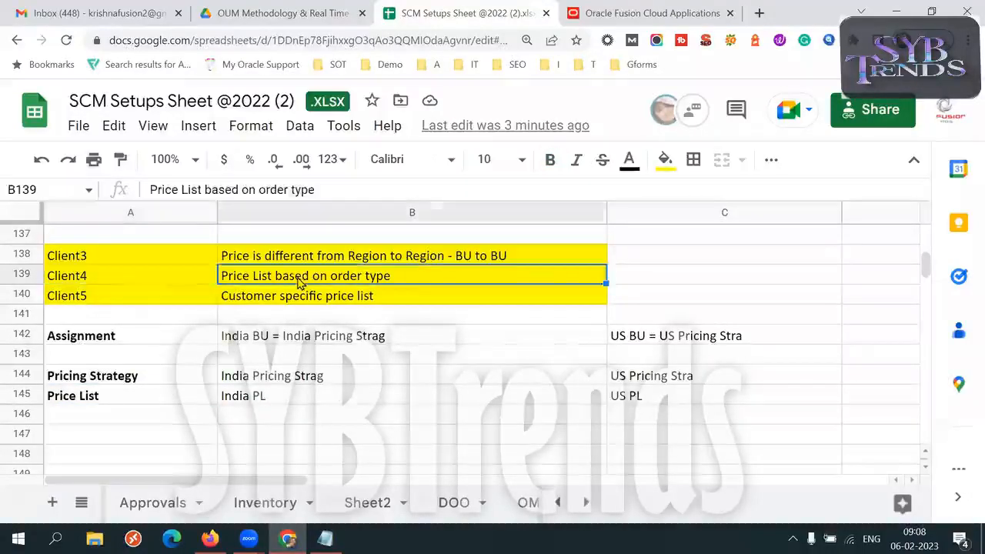
double_click(397, 278)
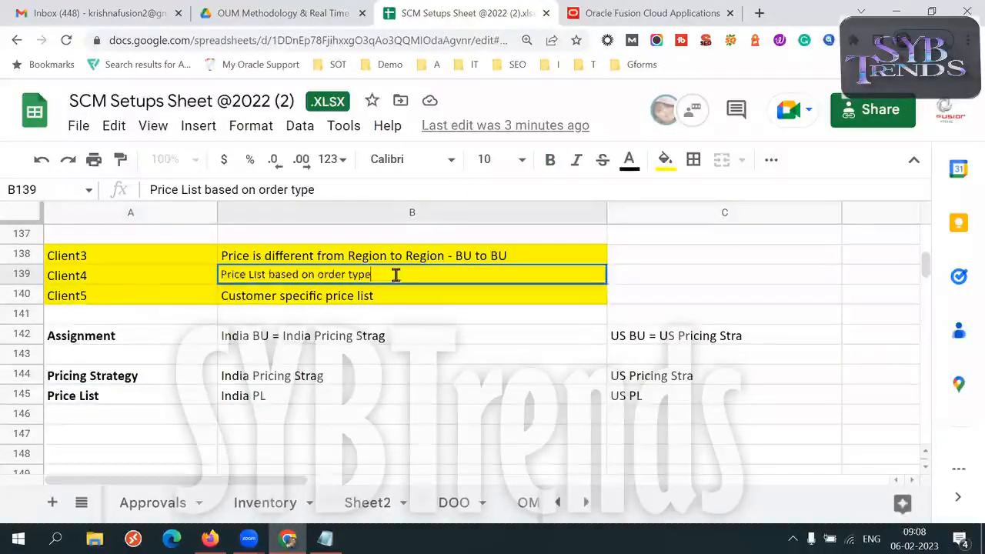
key("ctrl+a")
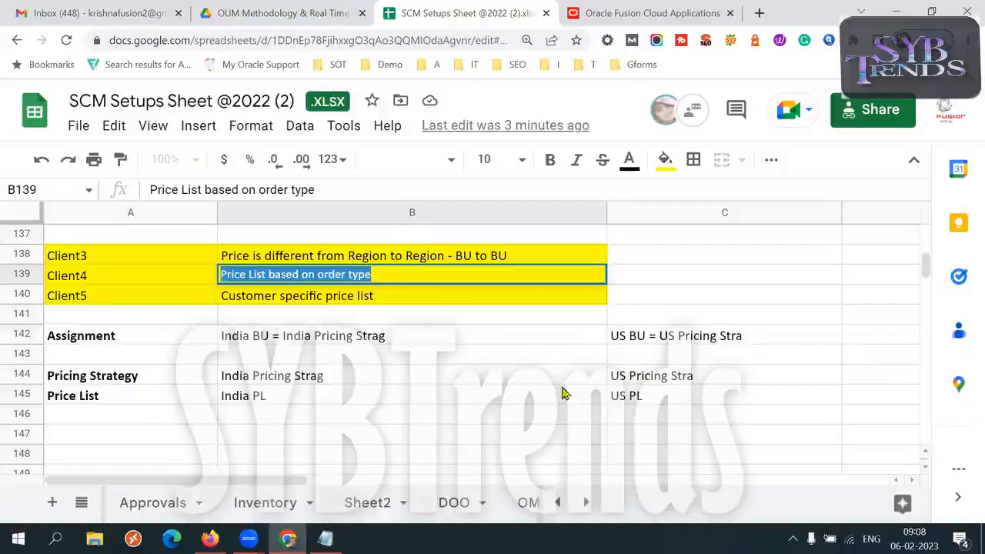
- Replace India BU with Order Type as the condition of the assignment in B142
double_click(265, 334)
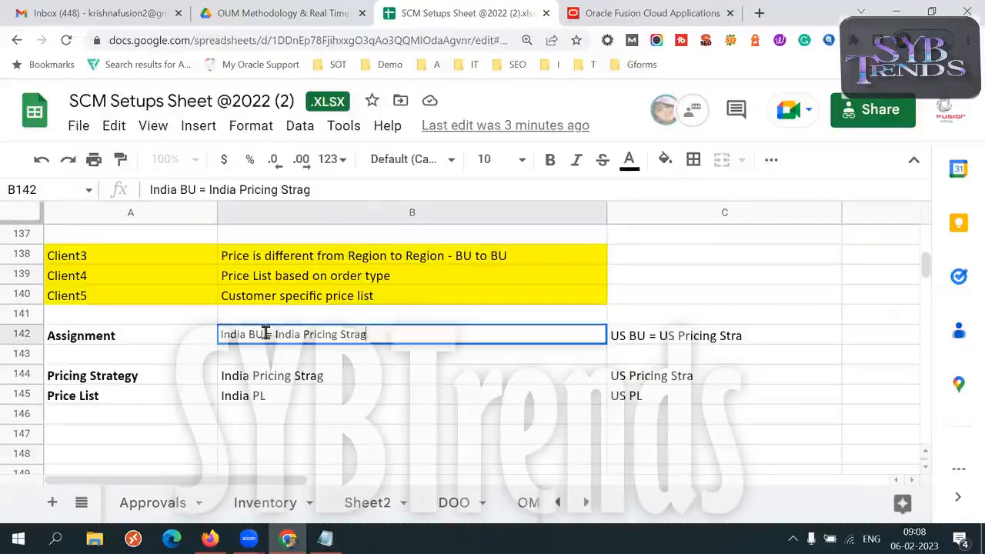
left_click_drag(224, 330, 221, 334)
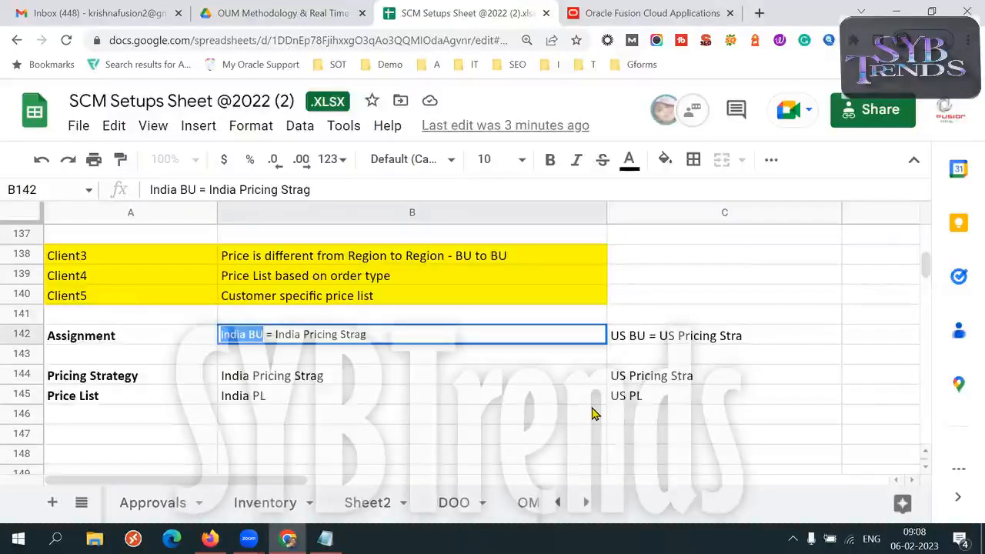
type("ORde")
key("BackSpace")
key("BackSpace")
key("BackSpace")
type("rder T")
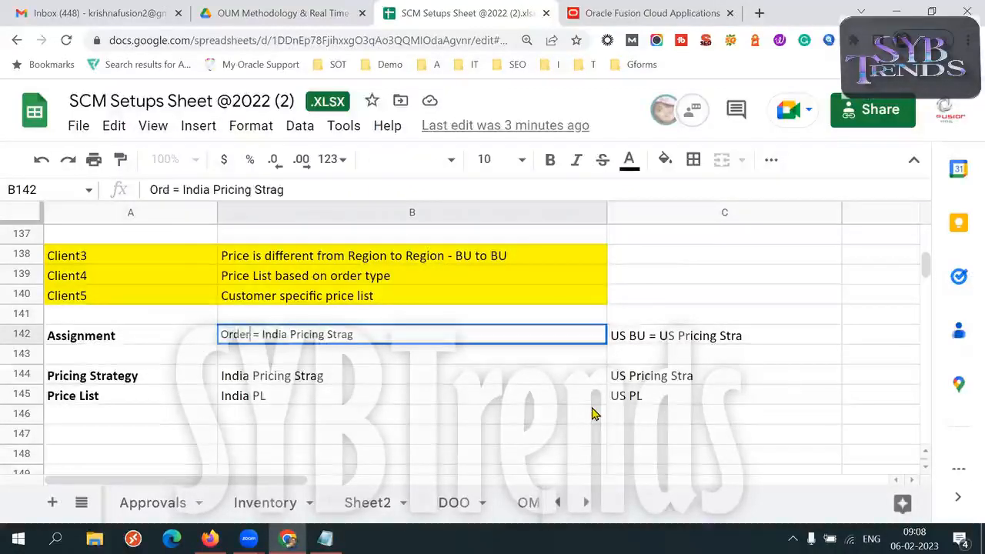
type("ype")
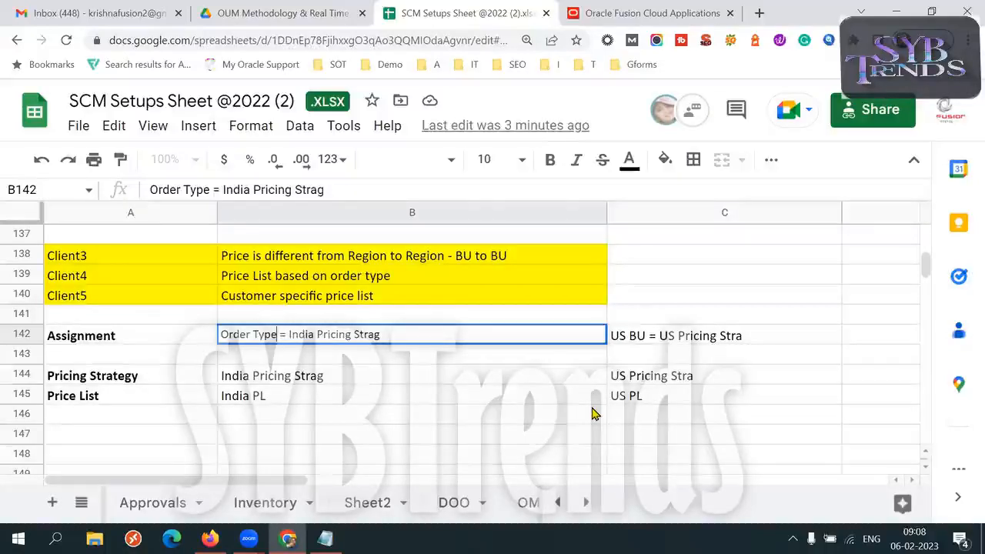
- Change the assignment condition in B142 to the order type Standard
key("BackSpace")
key("BackSpace")
key("BackSpace")
key("BackSpace")
key("BackSpace")
key("BackSpace")
key("BackSpace")
key("BackSpace")
key("BackSpace")
type("Standard")
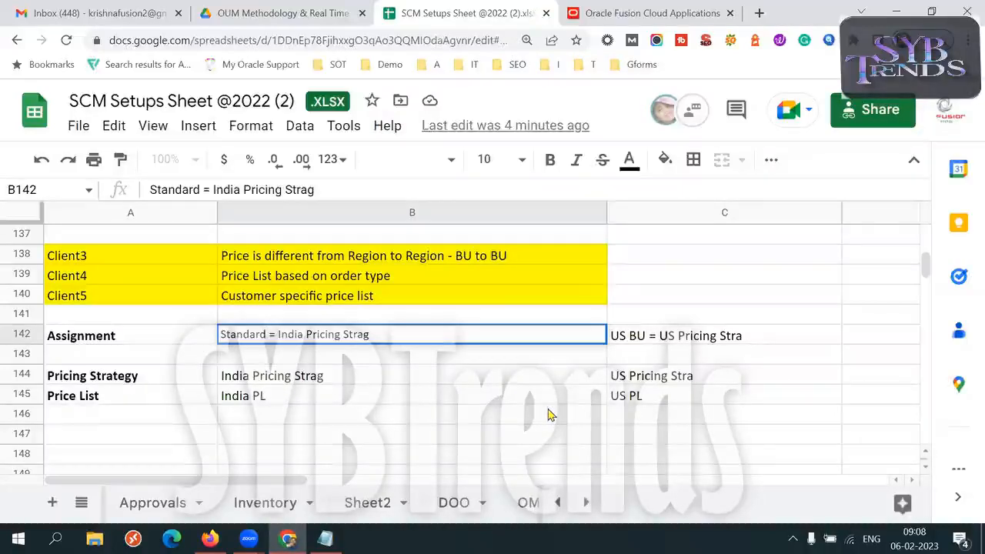
- Rewrite the assignment in B142 as "Customer: ABC = ABC Pricing Strag" for Client5's customer-specific price list
left_click(173, 297)
left_click(253, 294)
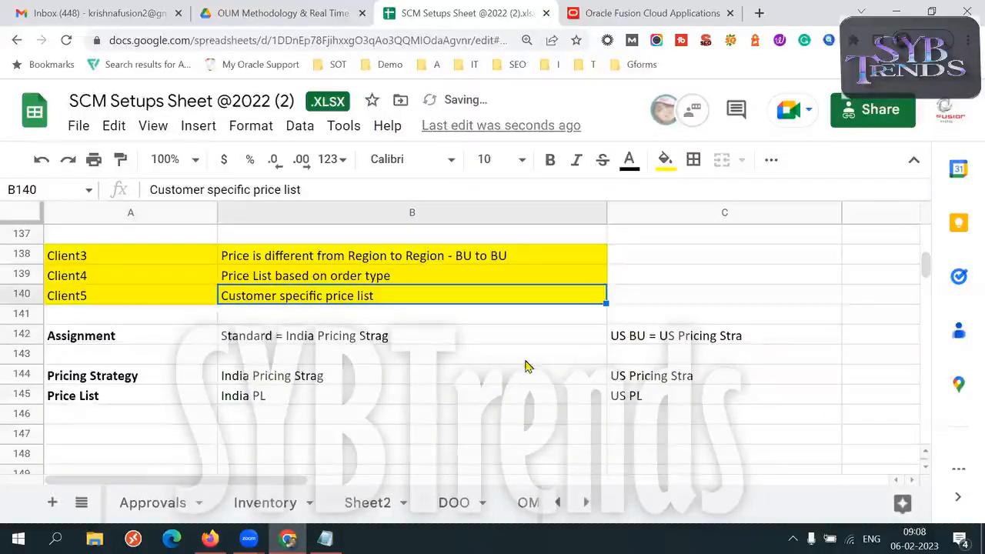
left_click(268, 340)
double_click(271, 335)
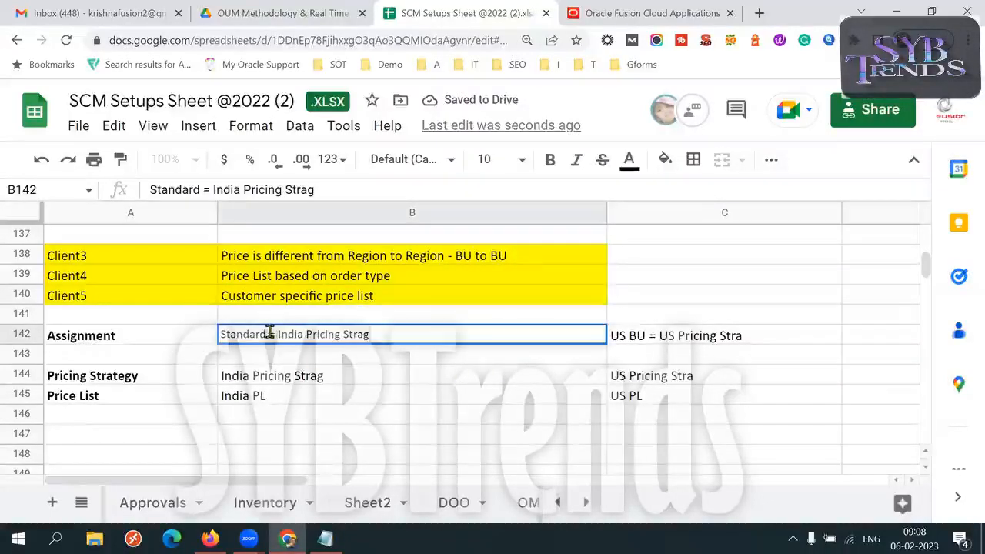
left_click_drag(271, 335, 202, 337)
type("Customer: ")
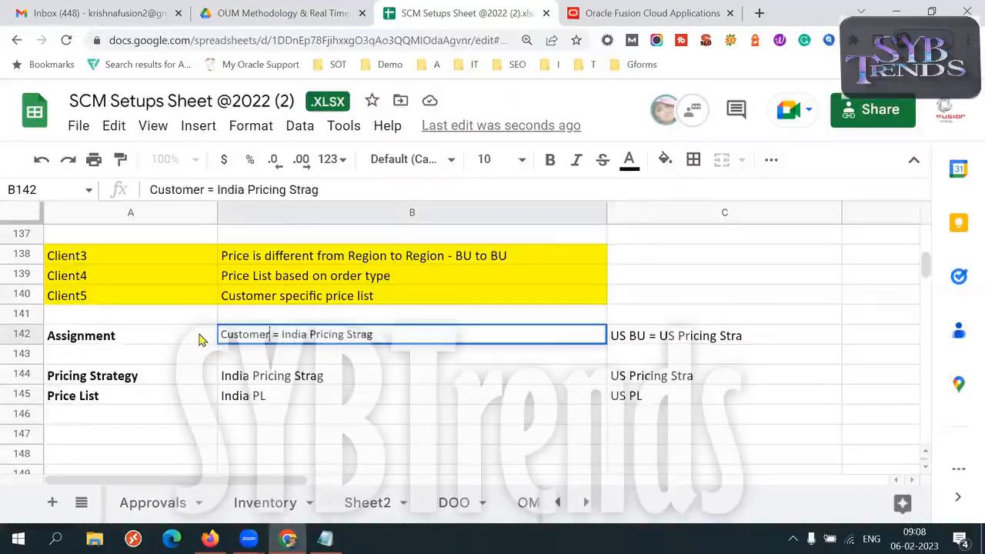
type("ABC")
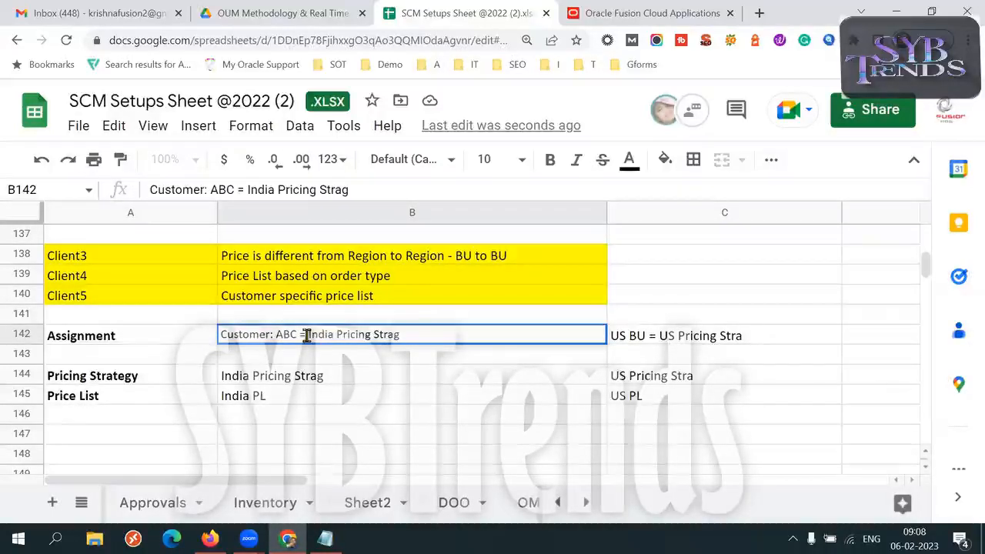
left_click_drag(309, 336, 337, 335)
type("ABC")
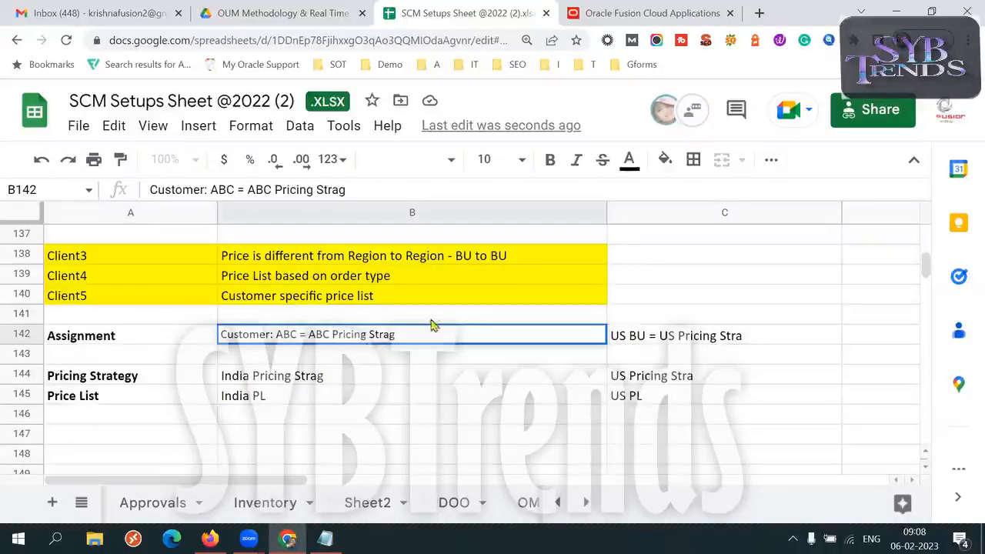
- Rename the pricing strategy in B144 to ABC Pricing Strag
double_click(248, 375)
left_click(247, 375)
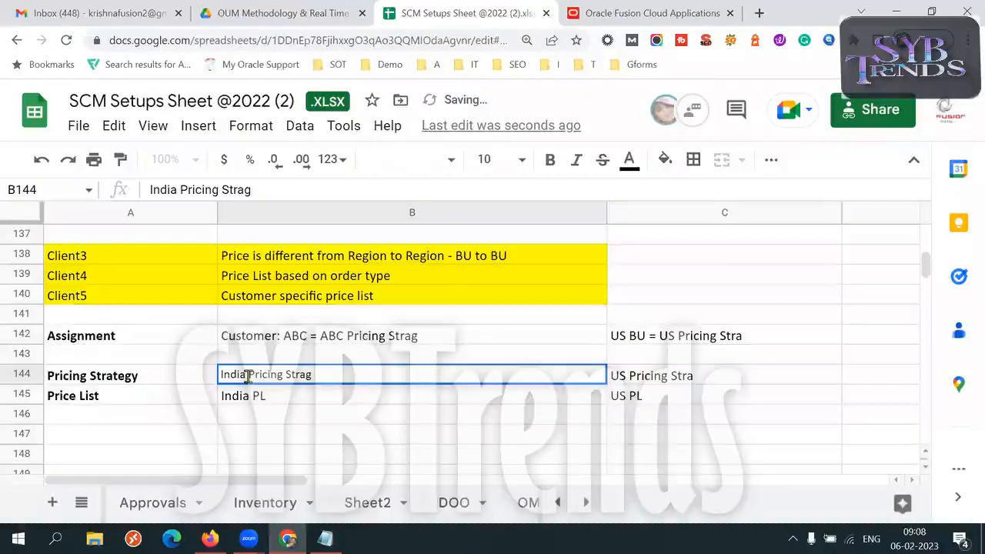
key("BackSpace")
key("BackSpace")
key("BackSpace")
key("BackSpace")
key("BackSpace")
key("BackSpace")
type("ABC")
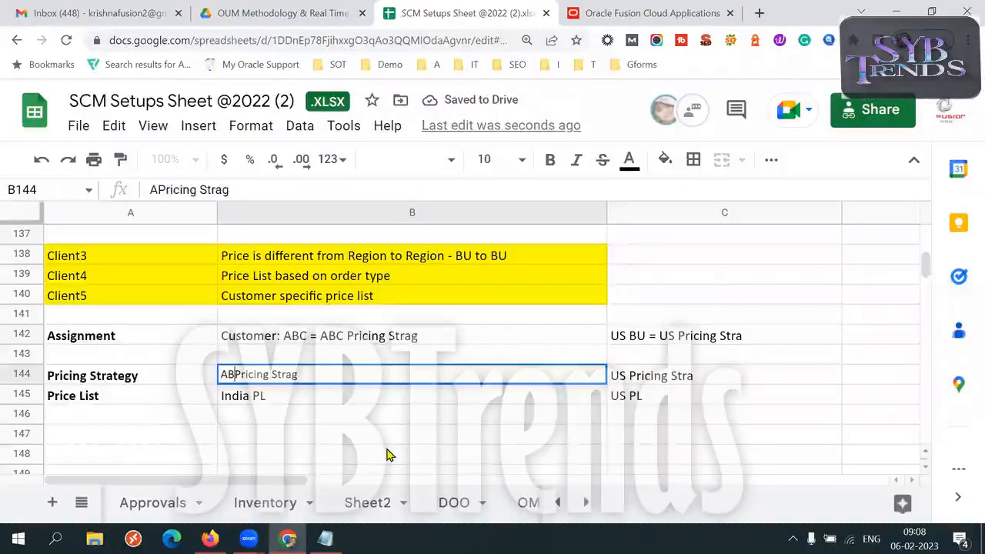
- Set the price list in B145 to ABC PL
triple_click(283, 396)
type("ABC PL")
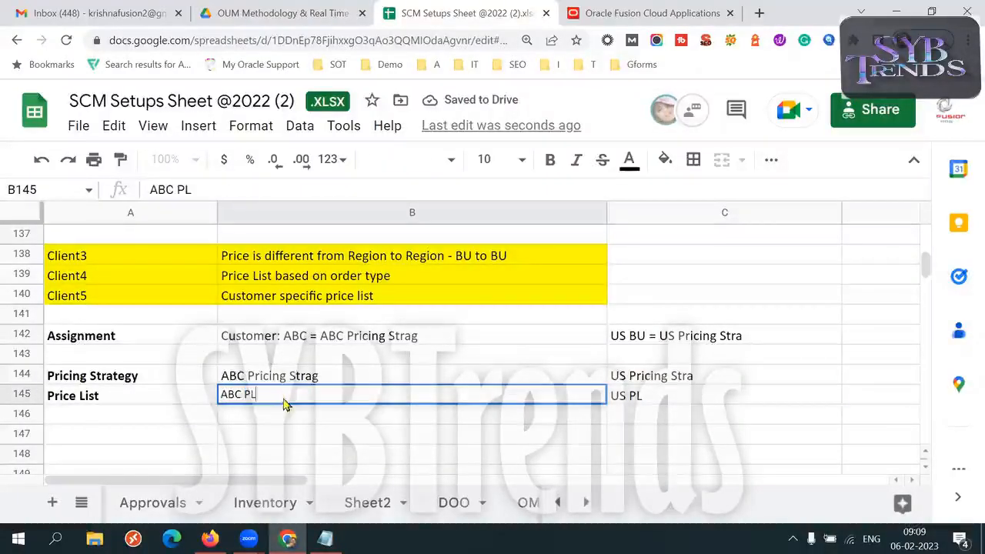
key("Tab")
left_click(283, 398)
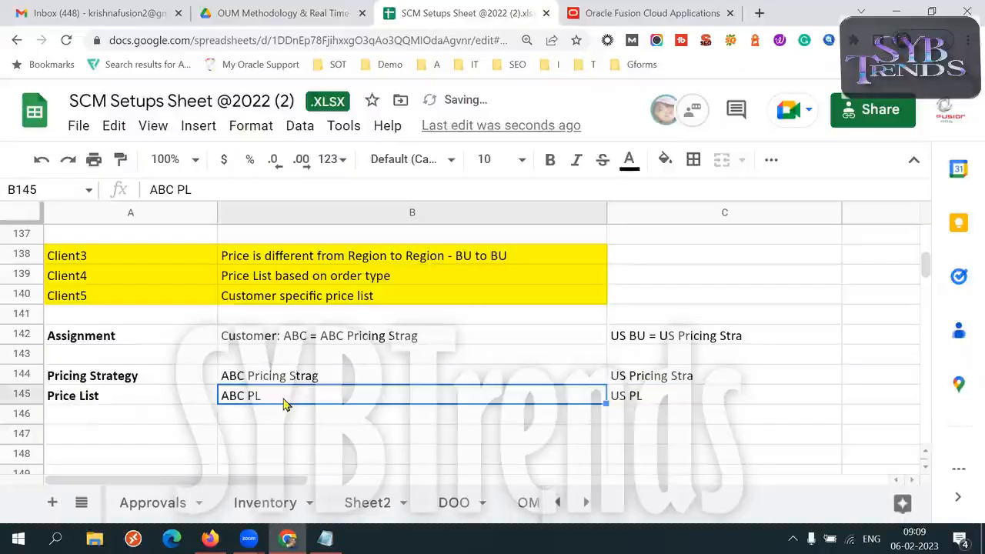
- Trace customer ABC in the B142 assignment to its pricing strategy in B144
left_click(281, 341)
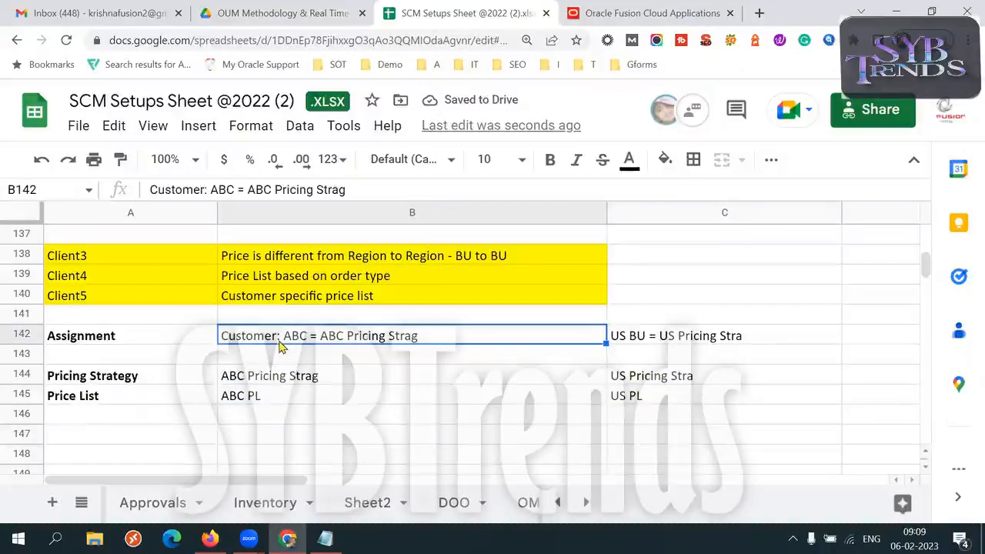
double_click(300, 336)
double_click(296, 334)
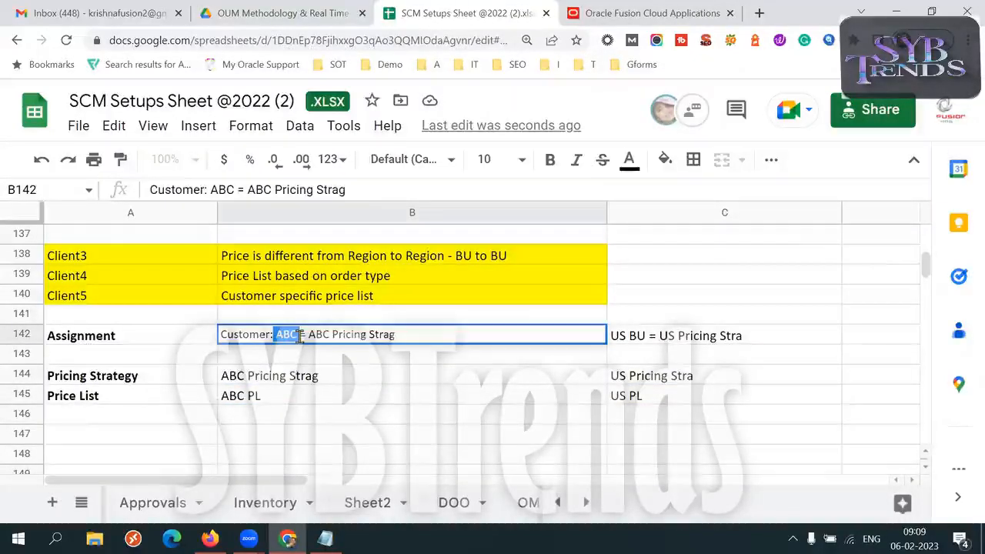
left_click_drag(315, 334, 392, 334)
left_click(330, 378)
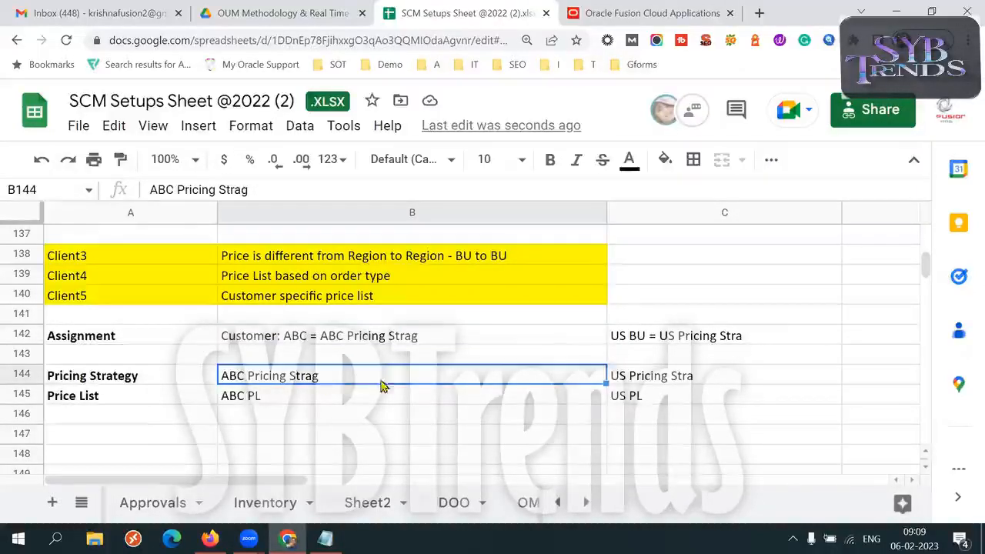
- Copy the customer ABC assignment from B142 into C142
left_click(304, 398)
triple_click(300, 397)
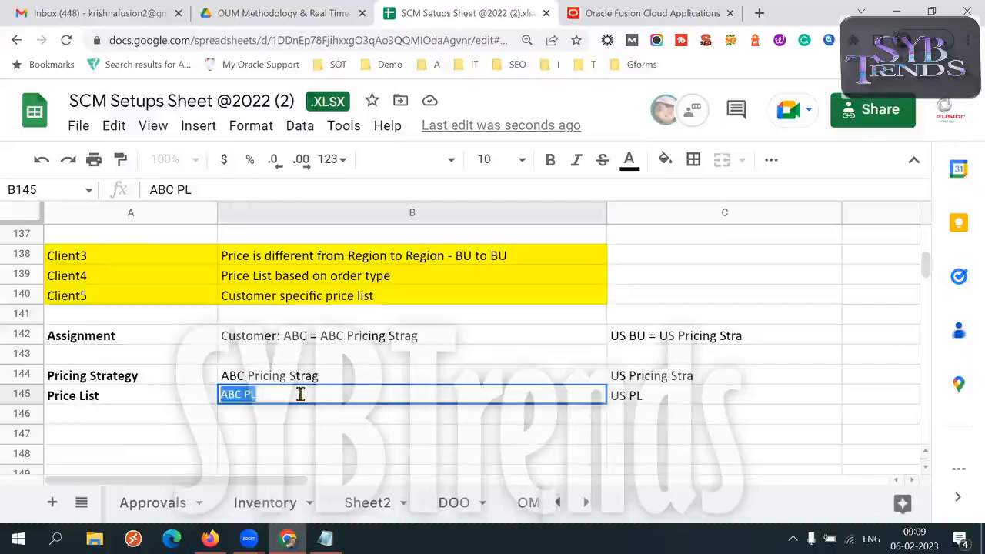
left_click(377, 336)
key("ctrl+c")
left_click(689, 336)
key("ctrl+v")
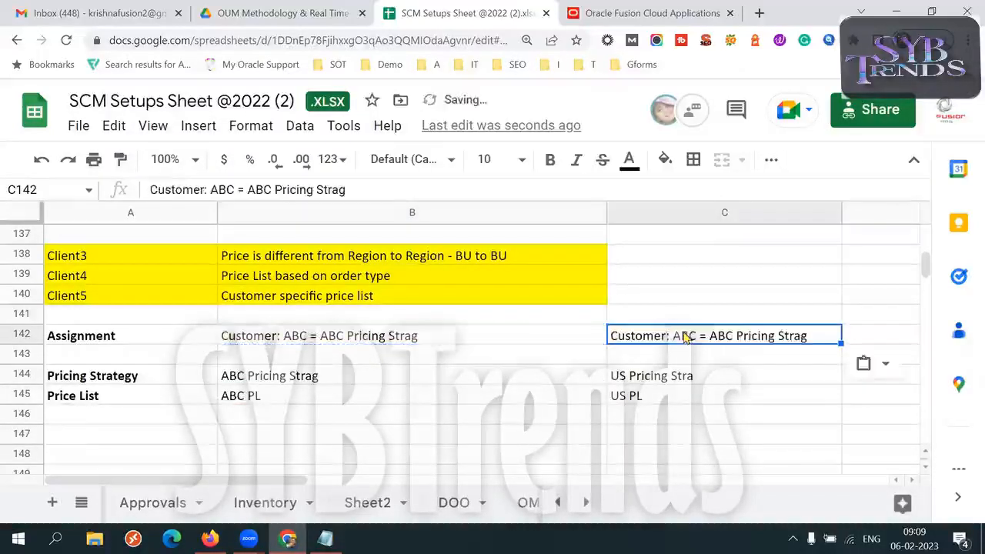
- Change the customer in the C142 assignment to XYZ
double_click(696, 336)
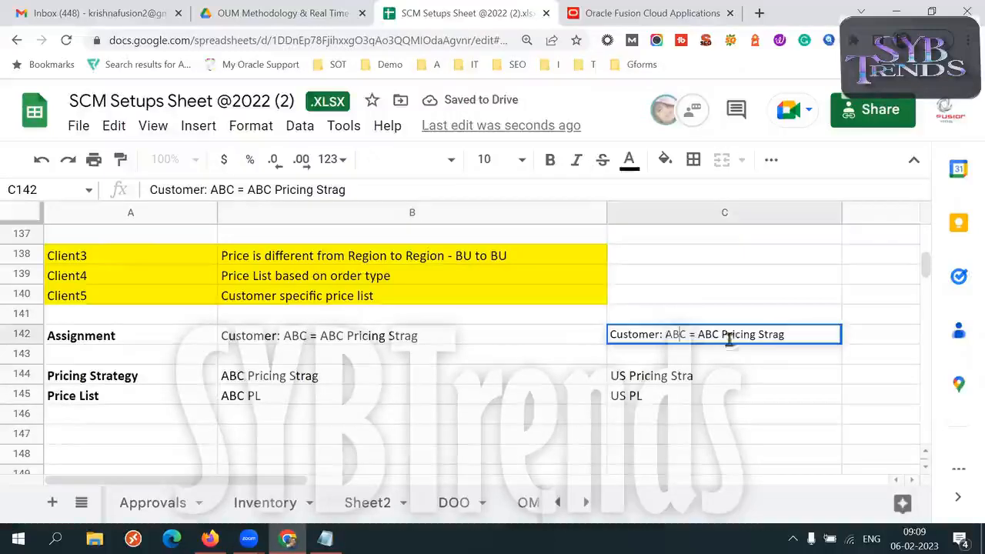
key("BackSpace")
key("BackSpace")
key("BackSpace")
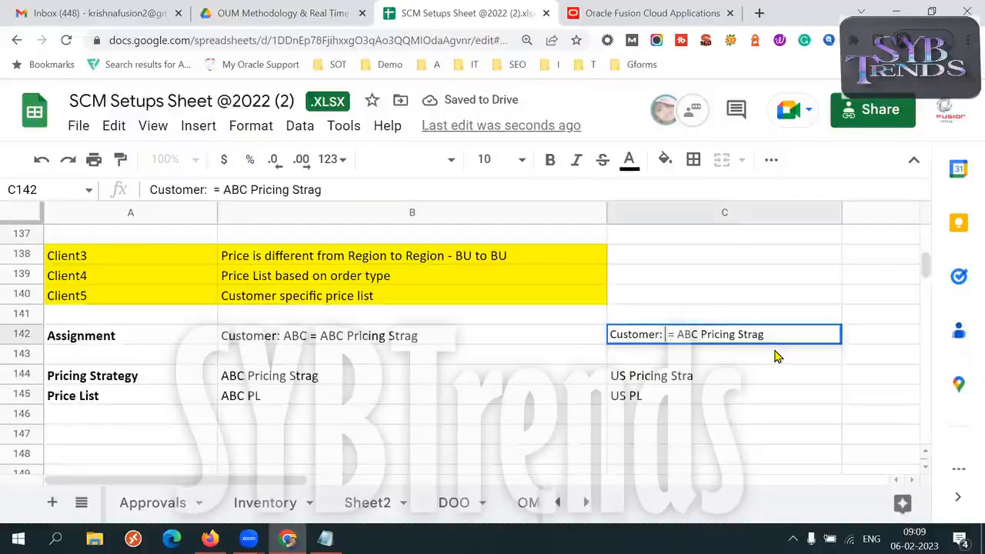
type("X")
type("Y")
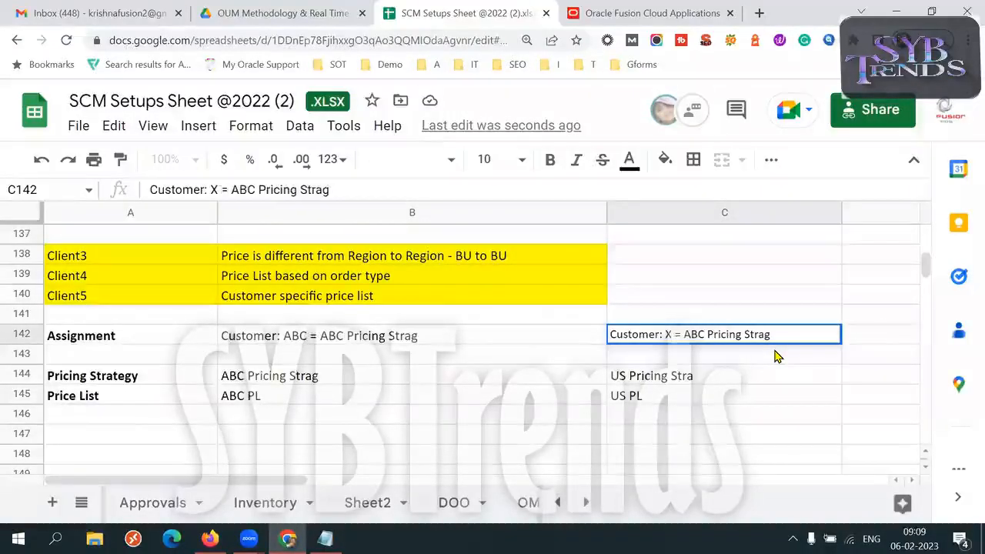
type("Z")
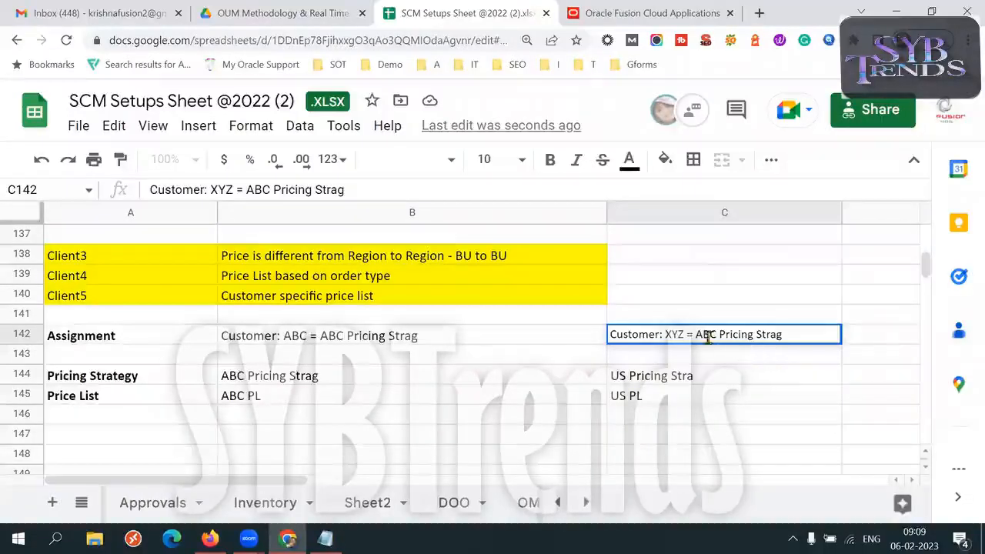
- Change the pricing strategy named in the C142 assignment to XYZ Pricing Strag
double_click(668, 334)
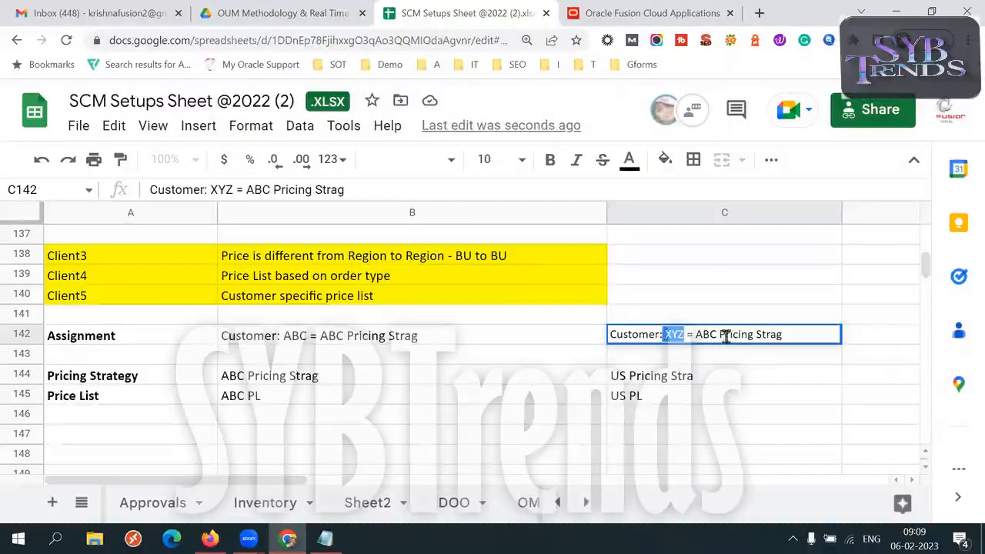
key("ctrl+c")
double_click(701, 334)
key("ctrl+v")
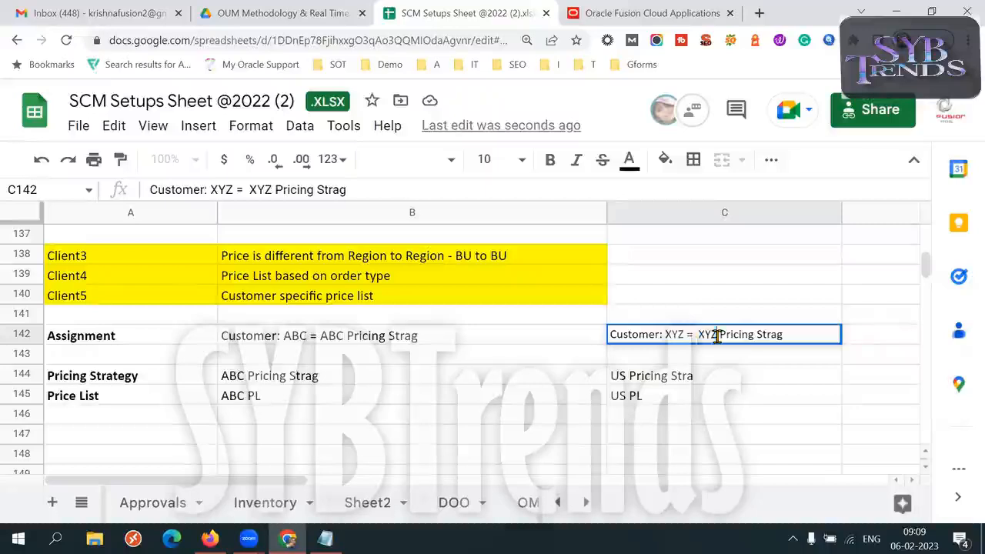
- Rename the pricing strategy in C144 to XYZ Pricing Stra and the price list in C145 to XYZ PL
left_click(619, 375)
double_click(617, 374)
key("ctrl+v")
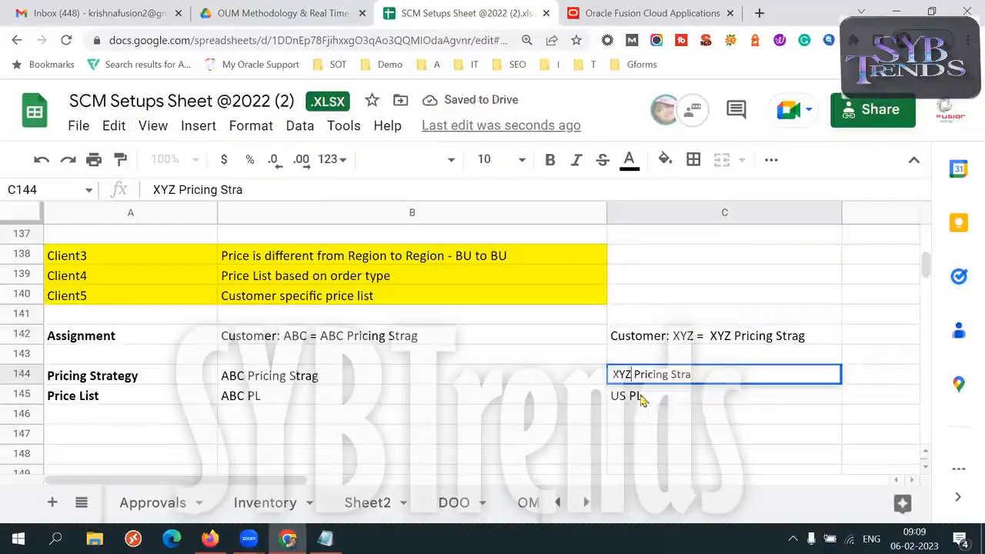
left_click(627, 394)
double_click(628, 394)
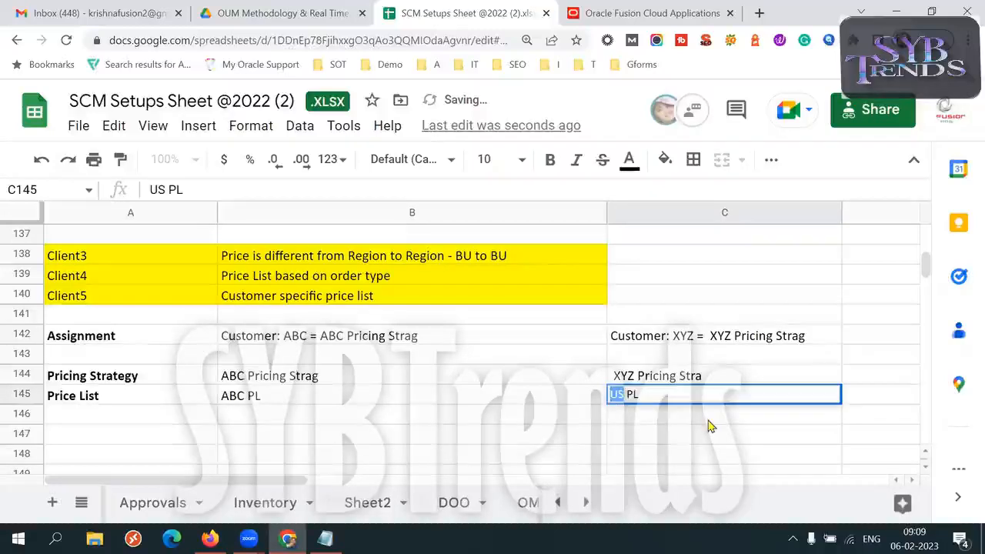
key("ctrl+v")
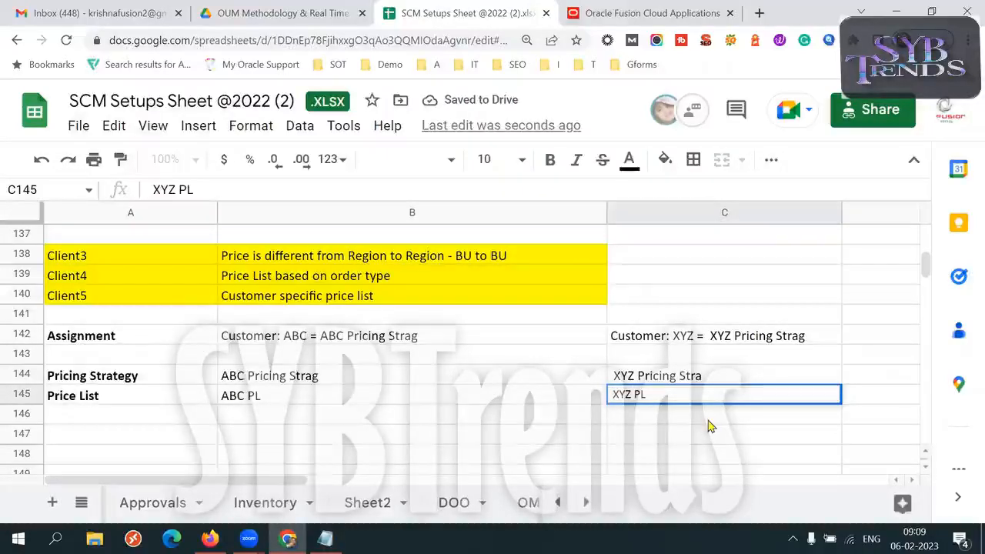
left_click(248, 343)
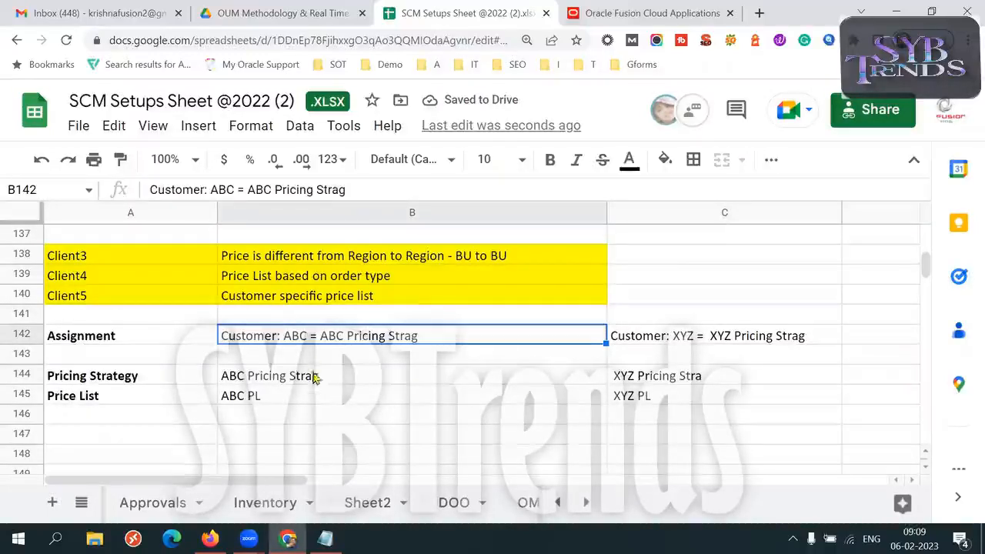
- Compare the assignments, pricing strategies and price lists of customers ABC and XYZ in rows 142 to 145
left_click(682, 343)
left_click_drag(308, 400, 660, 408)
left_click_drag(454, 377, 682, 390)
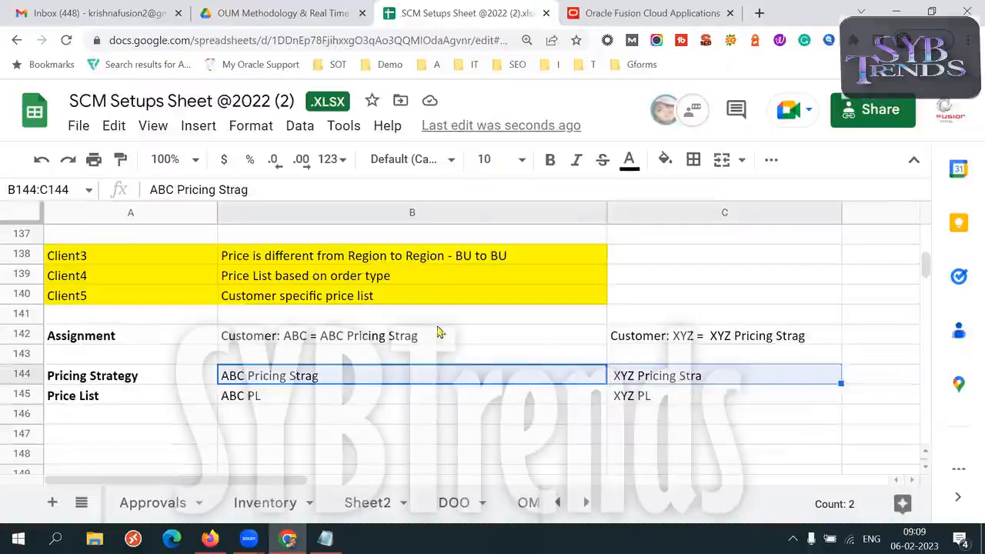
left_click_drag(377, 338, 721, 344)
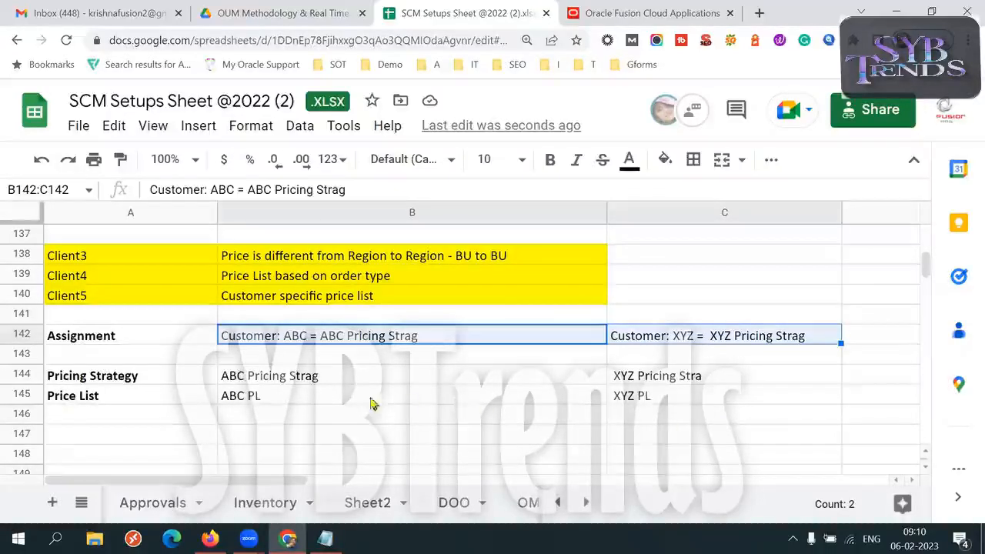
left_click_drag(493, 396, 693, 396)
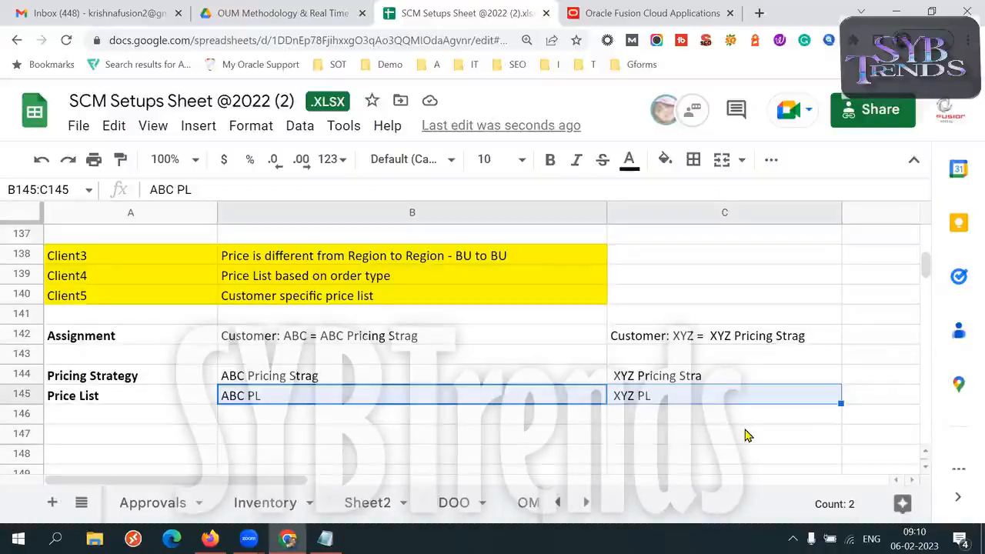
left_click(361, 402)
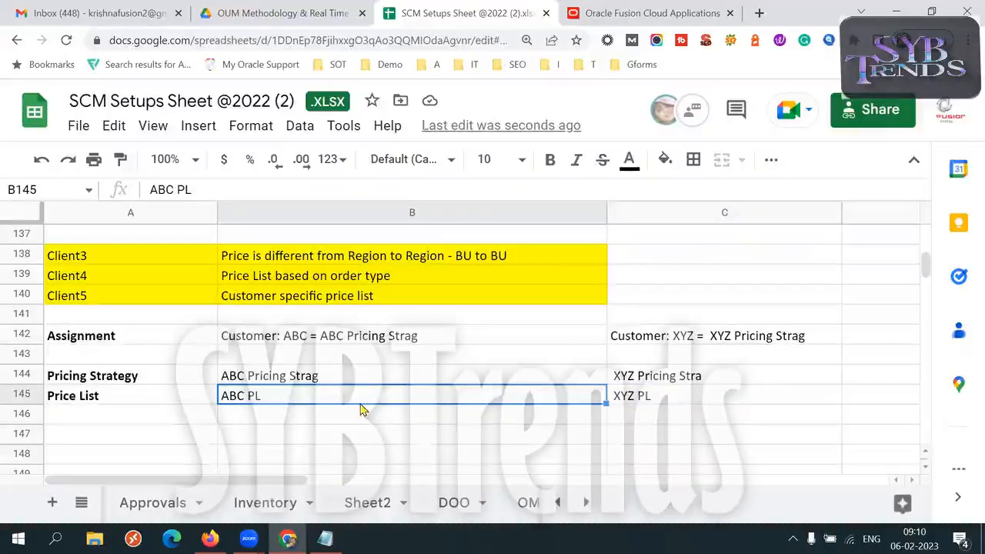
key("shift+Right")
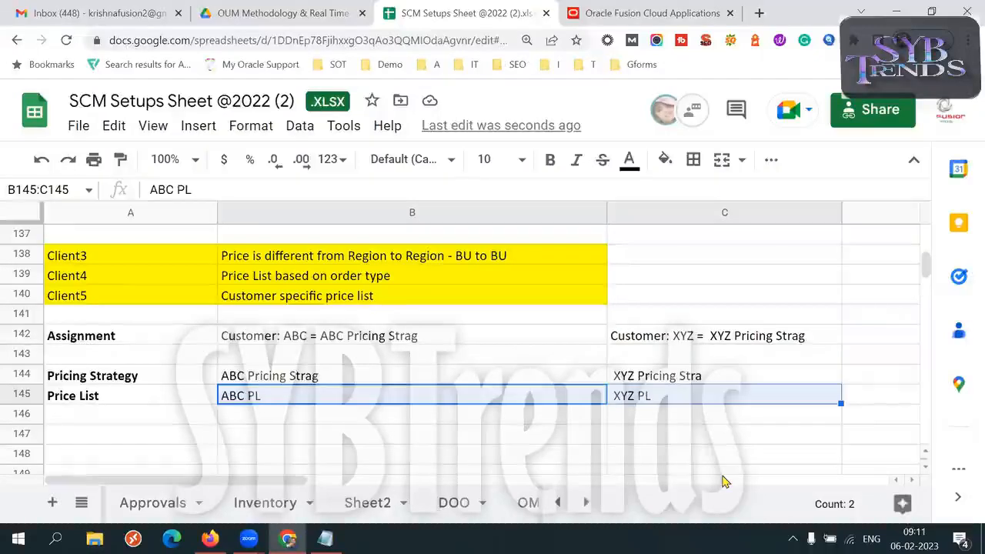
- Review the Client3, Client4 and Client5 pricing scenarios alongside the setup in B142:C145
left_click(493, 259)
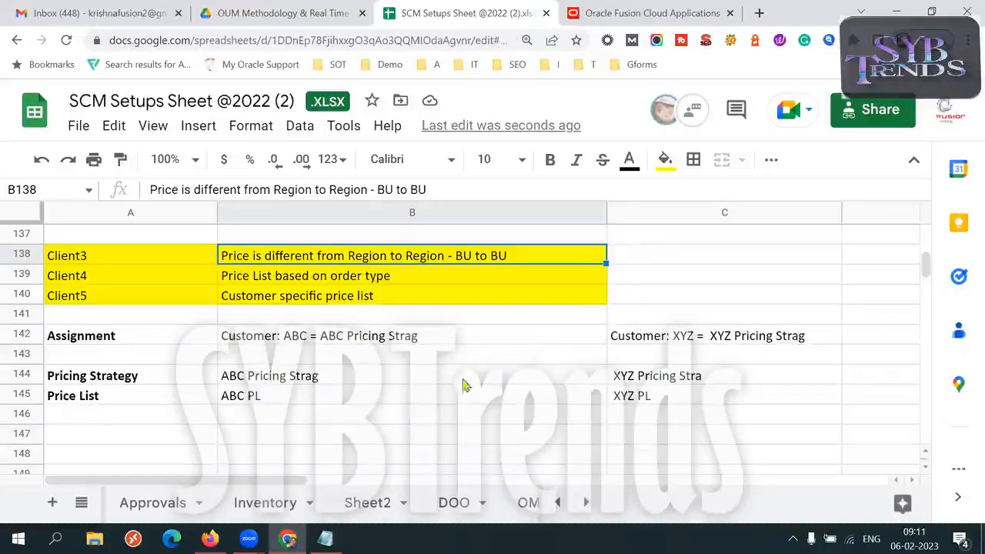
left_click_drag(334, 342, 446, 381)
left_click_drag(571, 445, 701, 403)
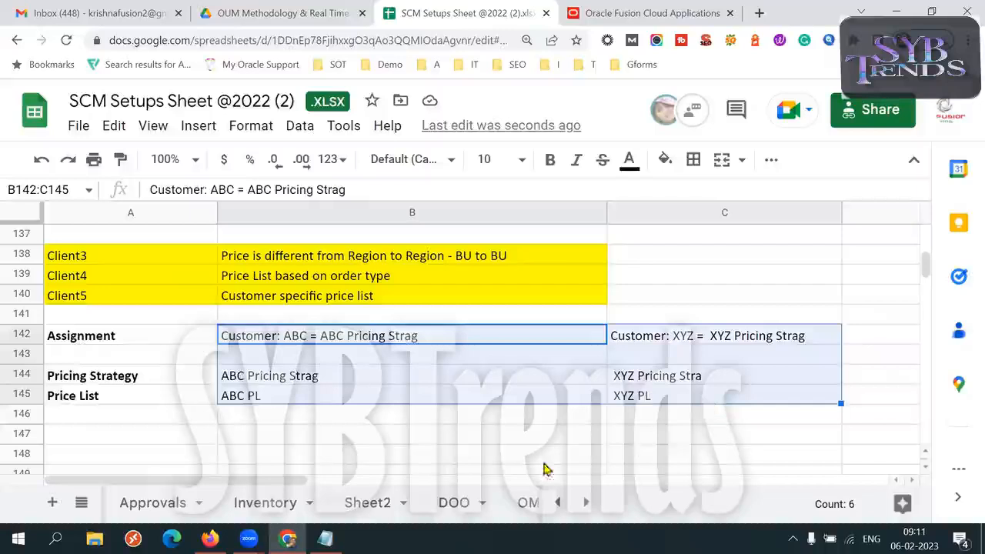
left_click(404, 282)
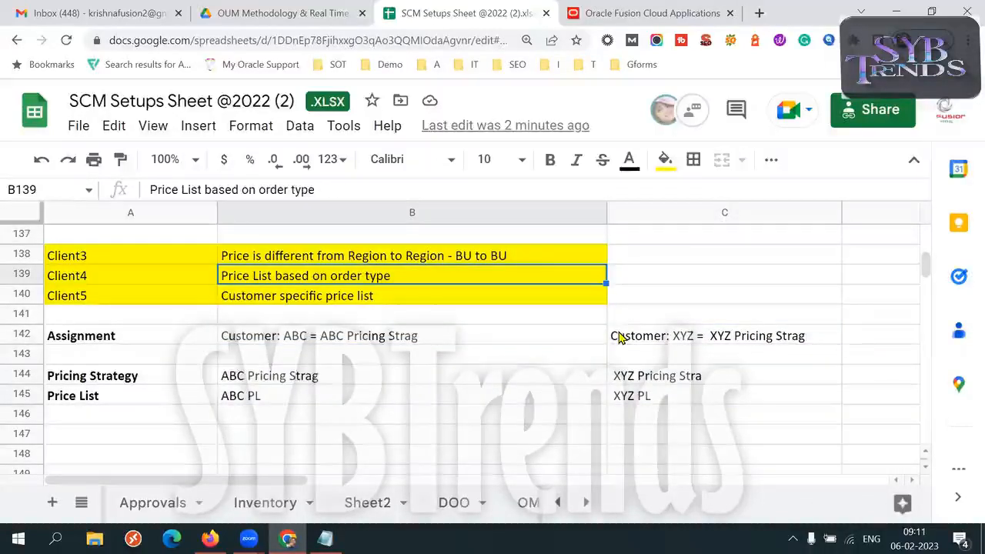
left_click(399, 300)
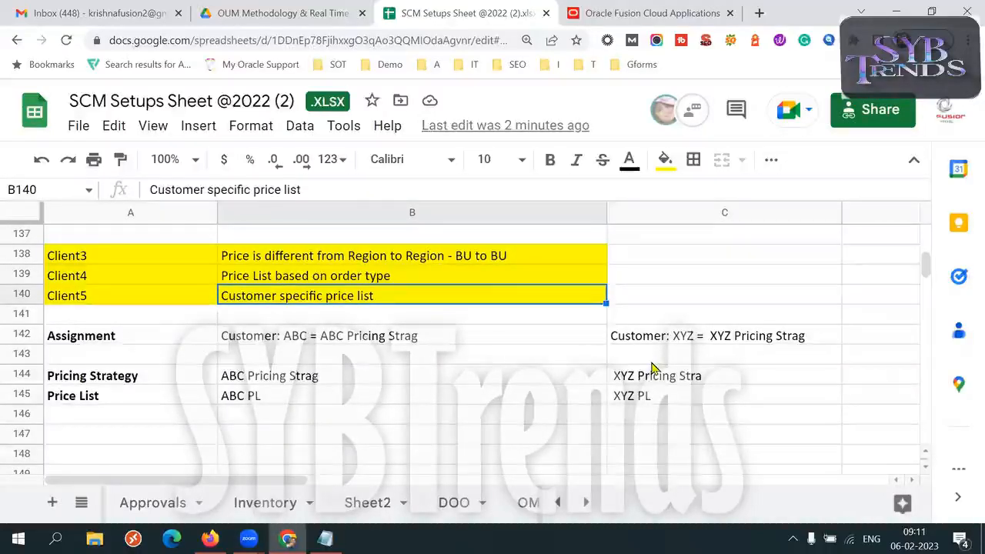
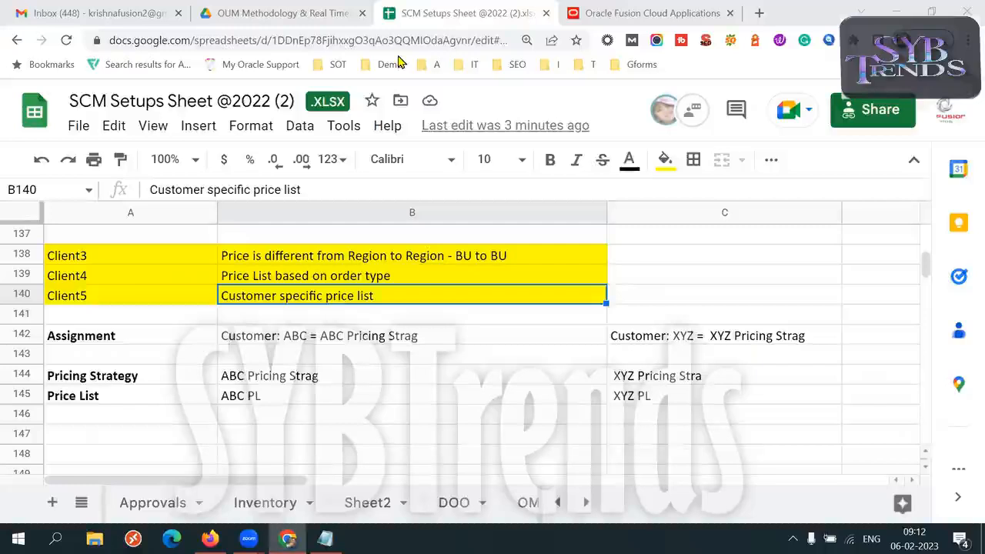
- Extend the ABC price list name in B145 with the currency so it reads ABC PL INR
double_click(260, 395)
triple_click(269, 394)
left_click(290, 395)
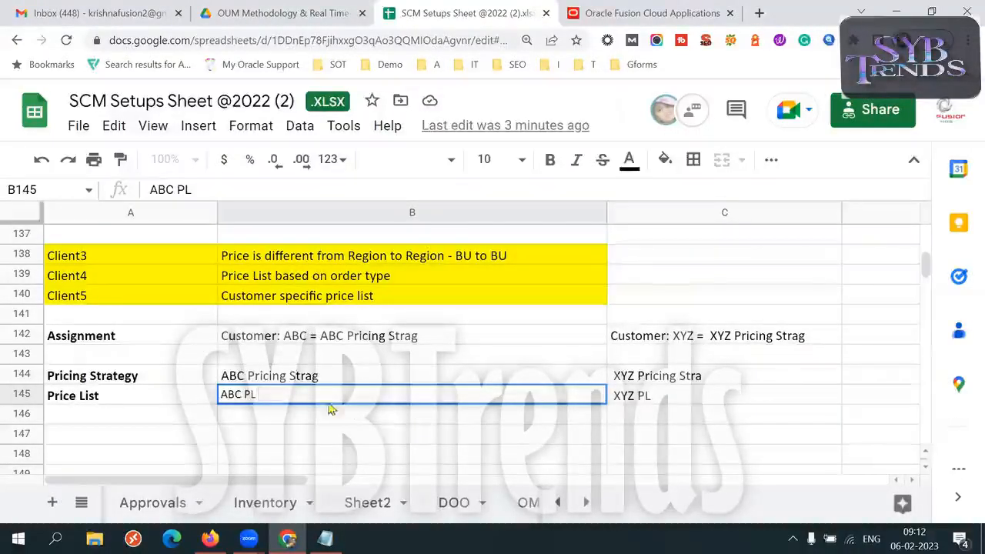
left_click_drag(266, 394, 214, 397)
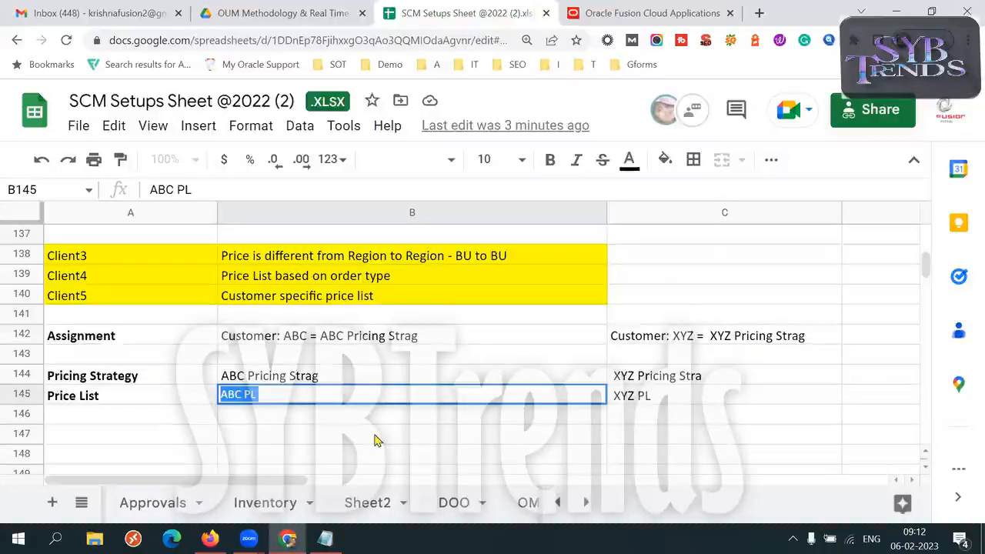
left_click(268, 394)
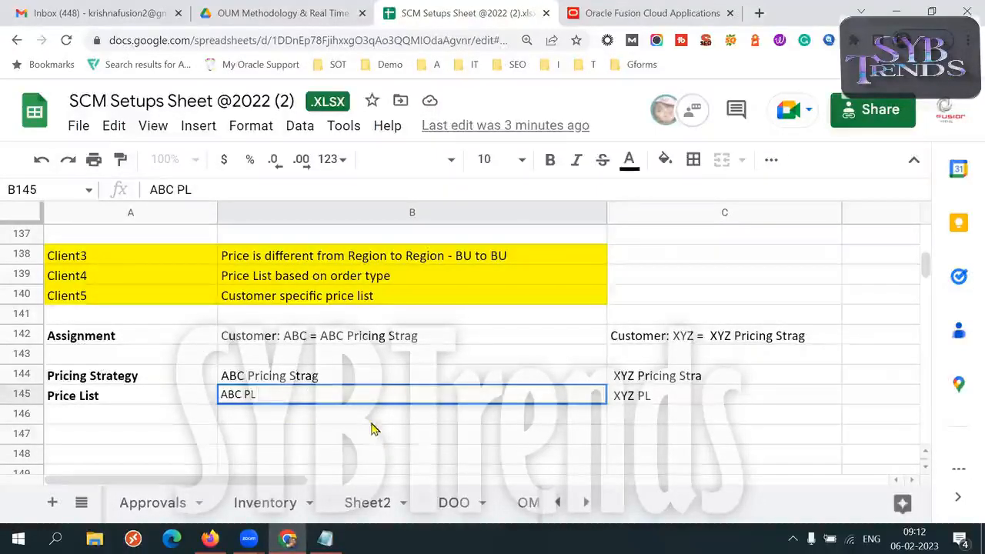
type("INR")
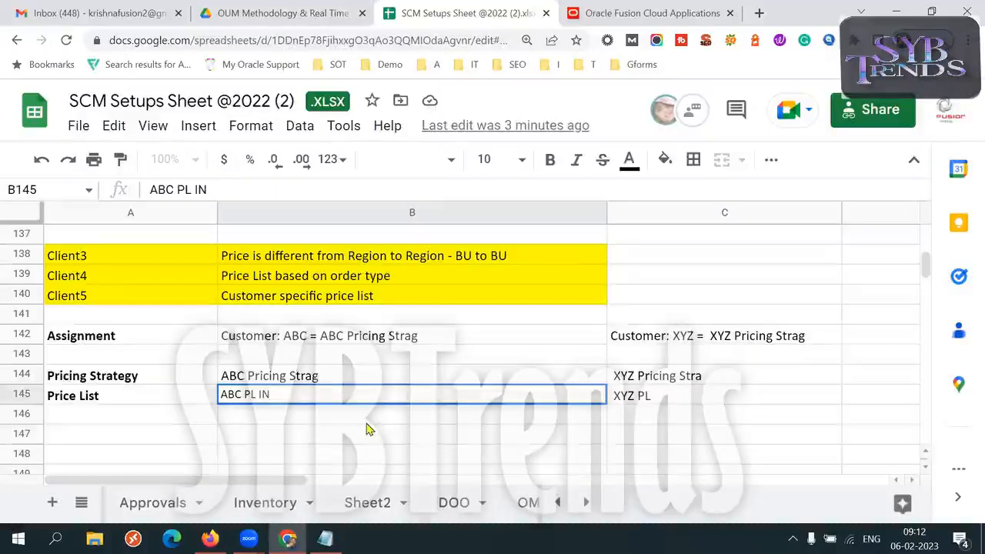
- Enter the price 500 in B146, below the ABC price list name
left_click(334, 418)
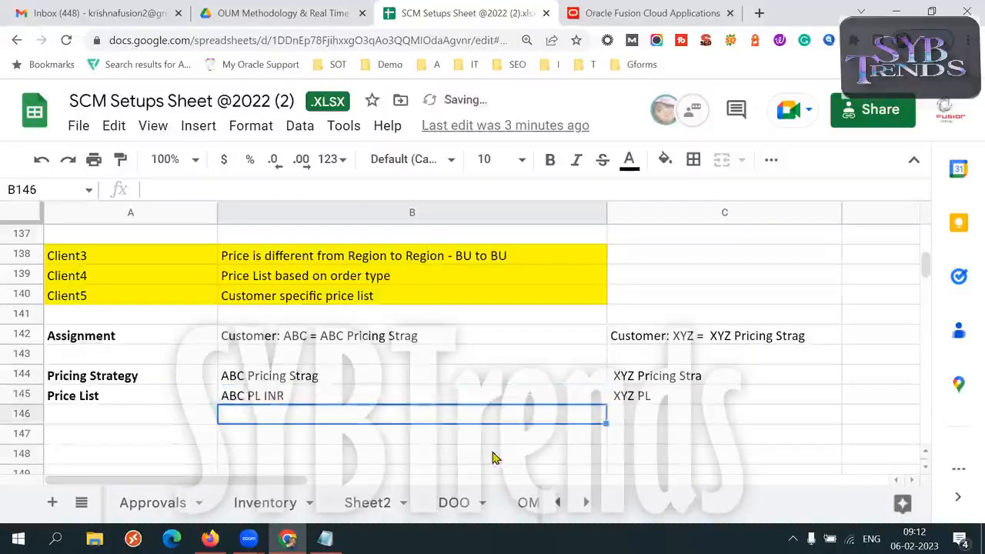
type("500")
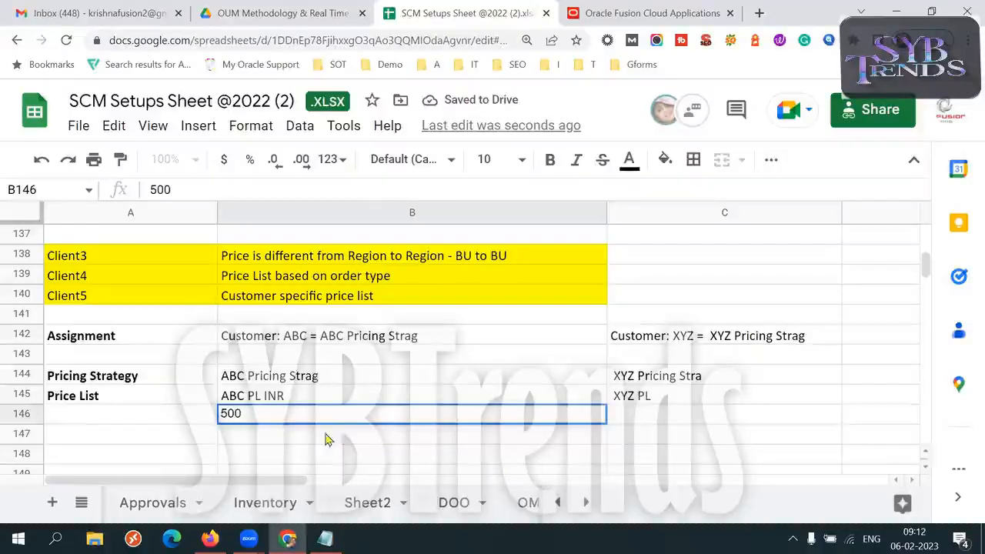
double_click(259, 414)
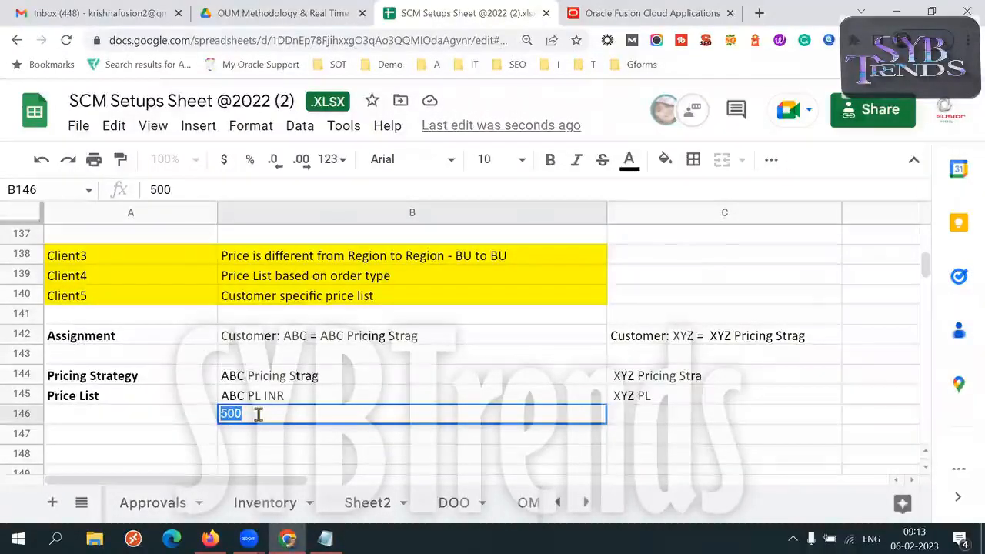
- Switch to the Oracle order in Firefox and choose Euro as the order currency in its currency details
left_click(209, 538)
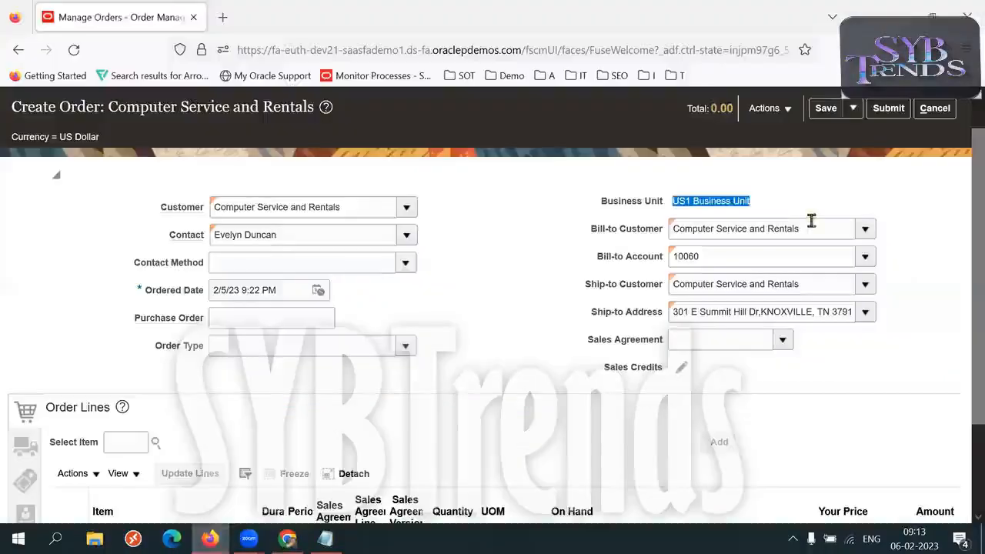
left_click(762, 108)
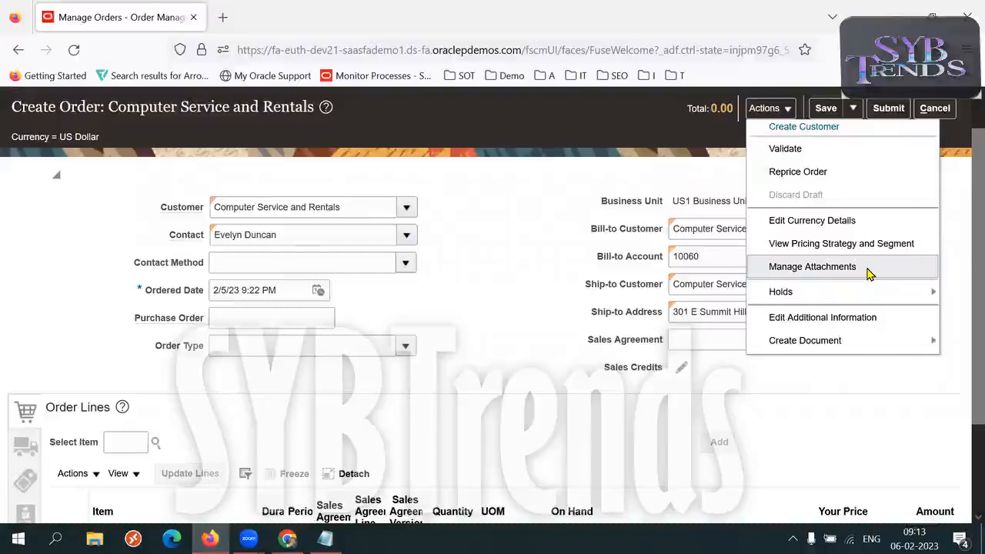
left_click(814, 220)
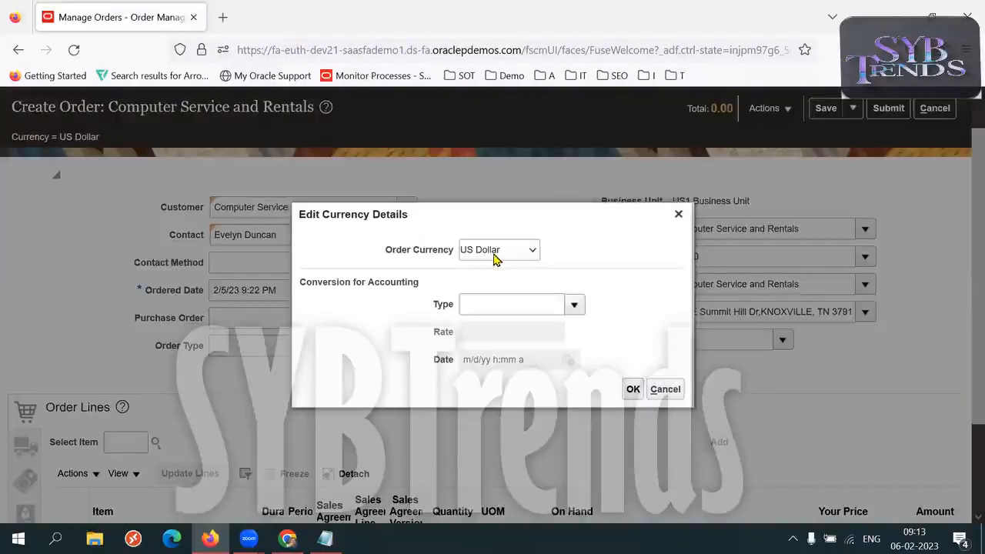
left_click(496, 253)
left_click(490, 288)
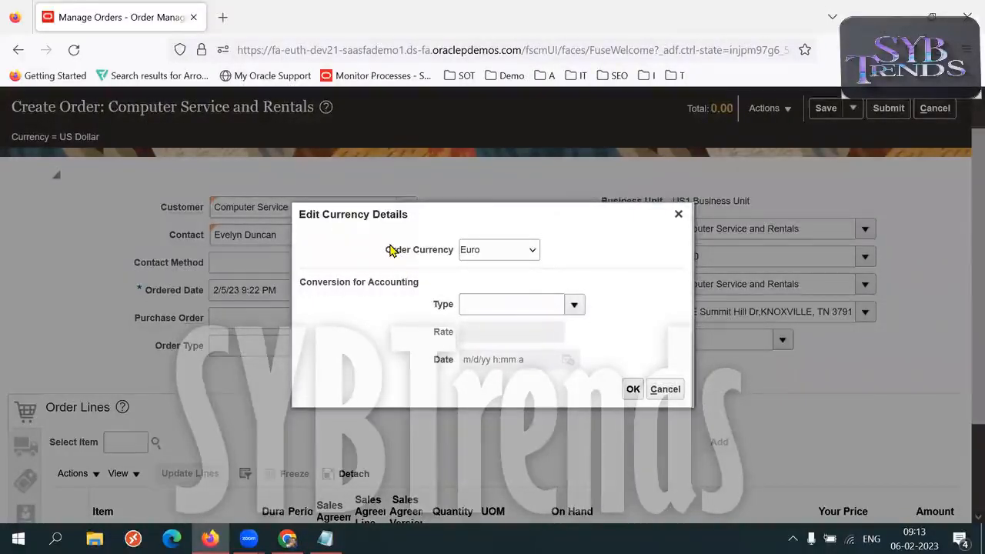
- Compare the 500 price in B146 of the spreadsheet with the Order Currency setting of the sales order
key("alt+Tab")
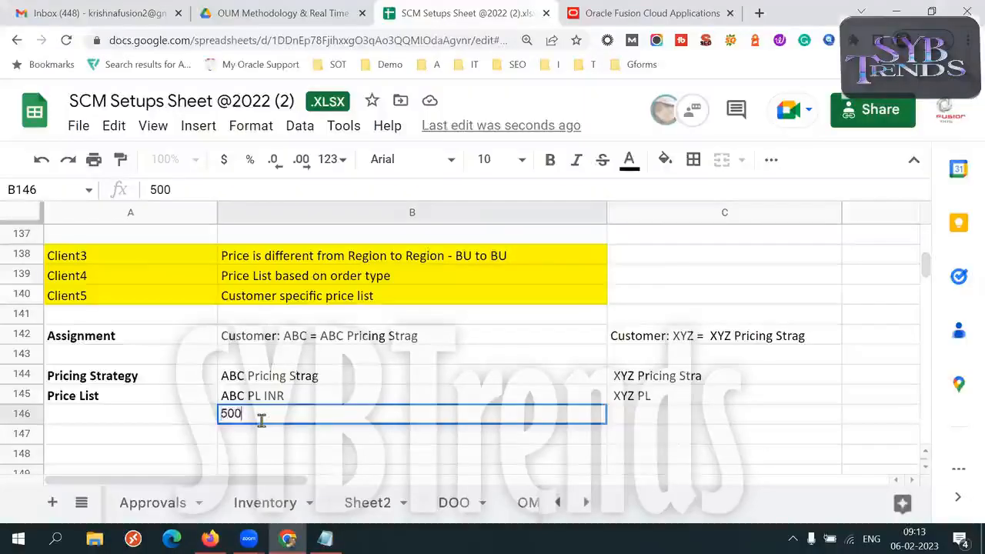
key("alt+Tab")
left_click_drag(387, 251, 452, 253)
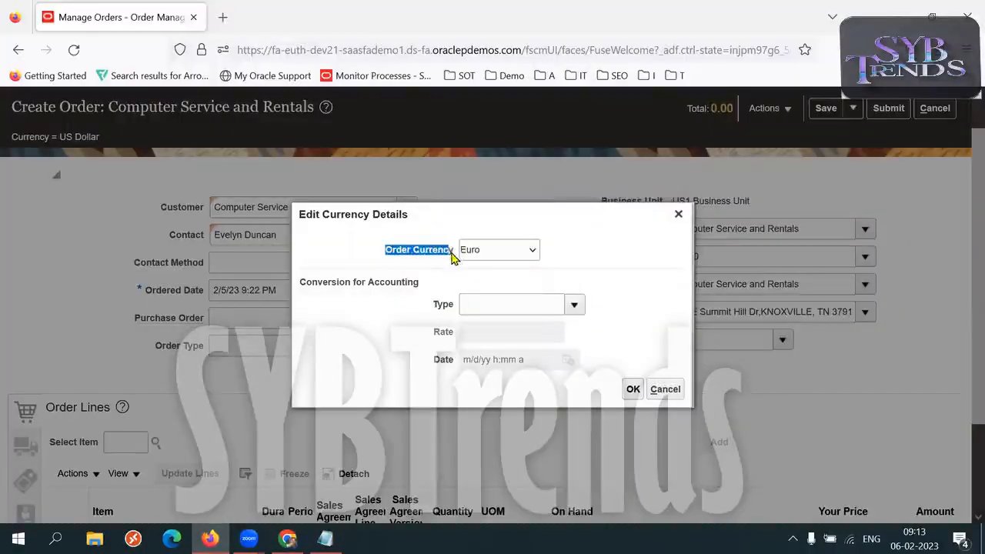
left_click(634, 252)
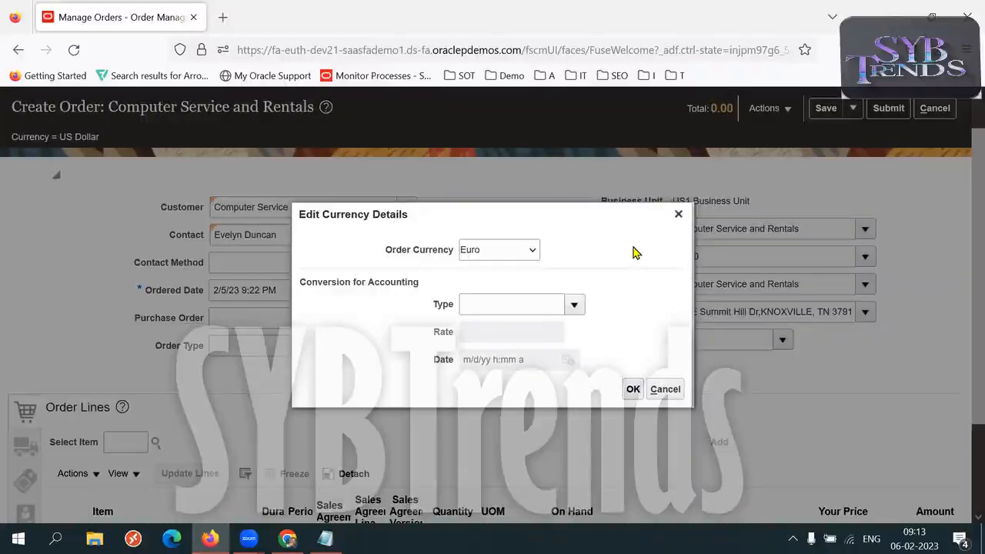
key("alt+Tab")
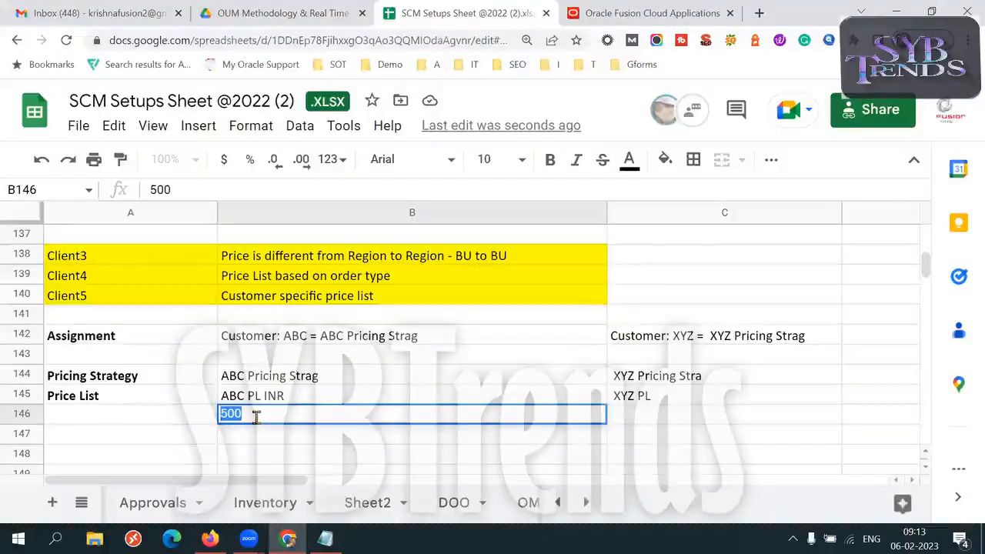
key("alt+Tab")
left_click_drag(388, 251, 451, 257)
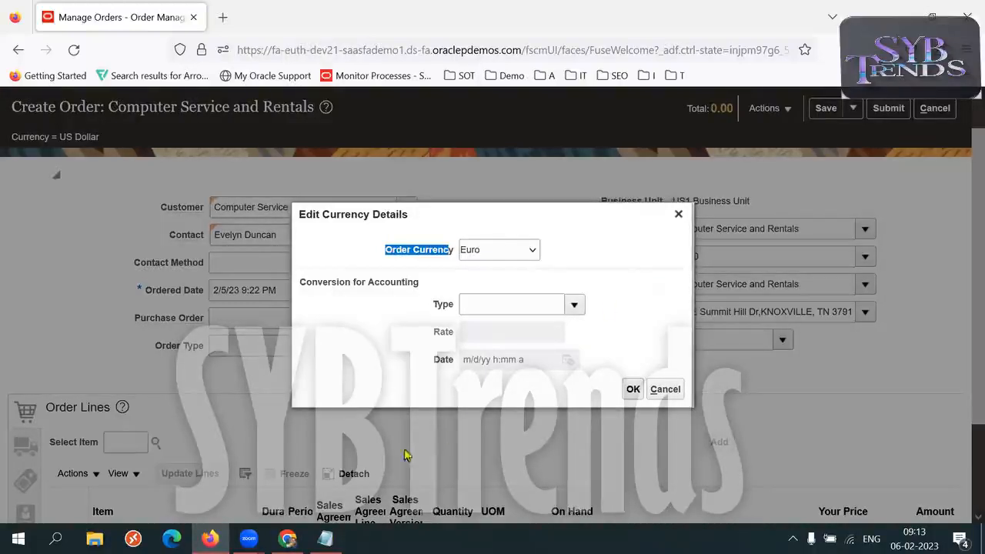
- Return to the setups spreadsheet in Chrome and copy the Oracle Notes Link URL from B32
mouse_move(287, 539)
left_click(286, 470)
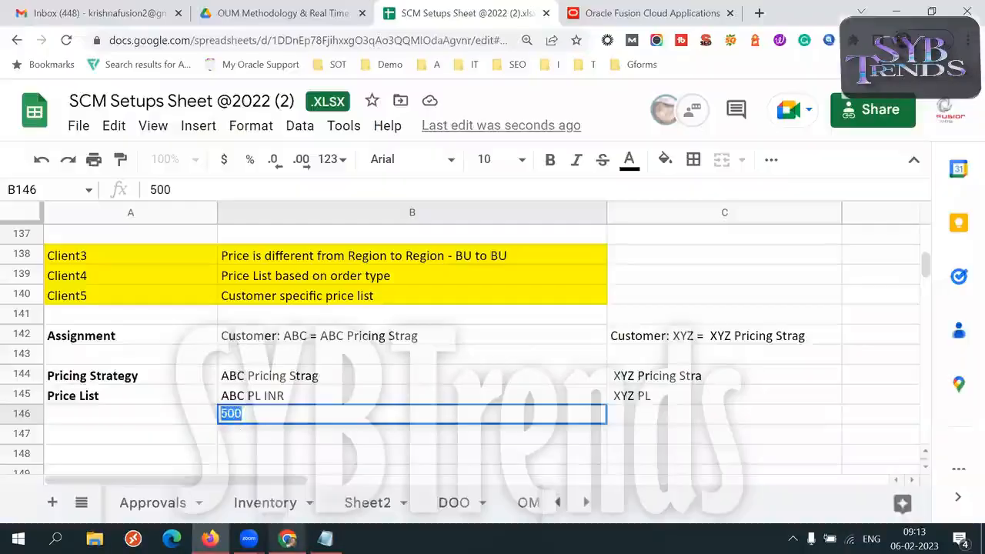
left_click(167, 339)
key("Up")
key("Up")
key("Up")
key("Up")
key("Up")
key("Up")
key("Up")
key("Up")
key("Up")
key("Up")
key("Up")
key("Up")
key("Up")
key("Up")
key("Up")
key("Up")
key("Up")
key("Up")
key("Up")
key("Up")
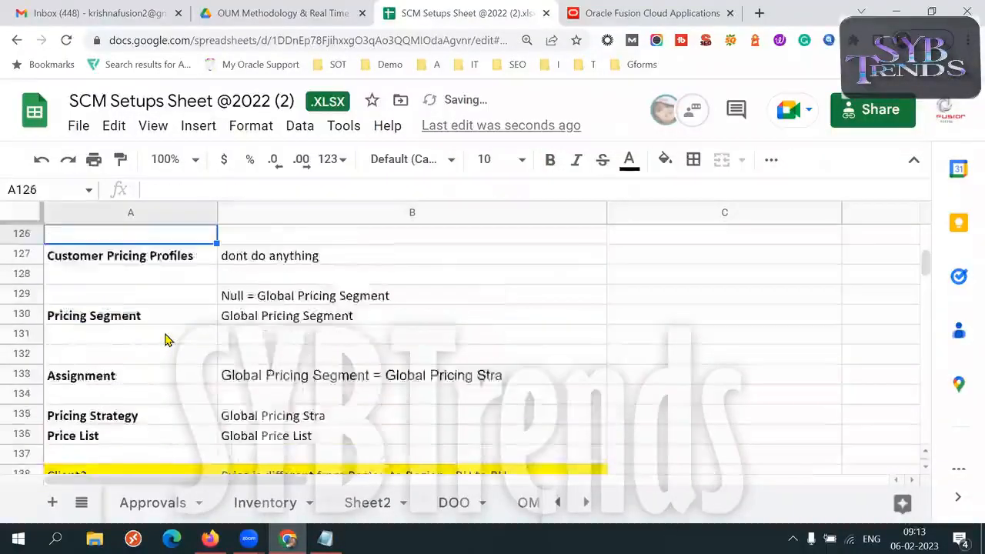
key("Up")
key("Up")
key("Up")
key("Up")
key("Up")
key("Up")
key("Up")
key("Up")
key("Up")
key("Up")
key("Up")
key("Up")
key("Up")
key("Up")
key("Up")
key("Up")
key("Up")
key("Up")
key("Up")
key("Up")
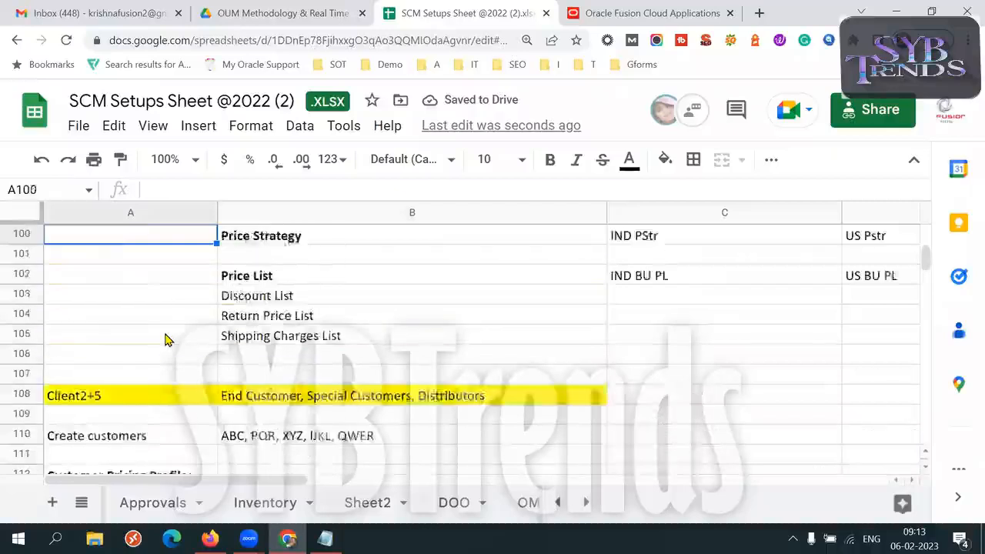
key("Up")
key("Up")
key("Up")
key("Up")
key("Up")
key("Up")
key("Up")
key("Up")
key("Up")
key("Up")
key("Up")
key("Up")
key("Up")
key("Up")
key("Up")
key("Up")
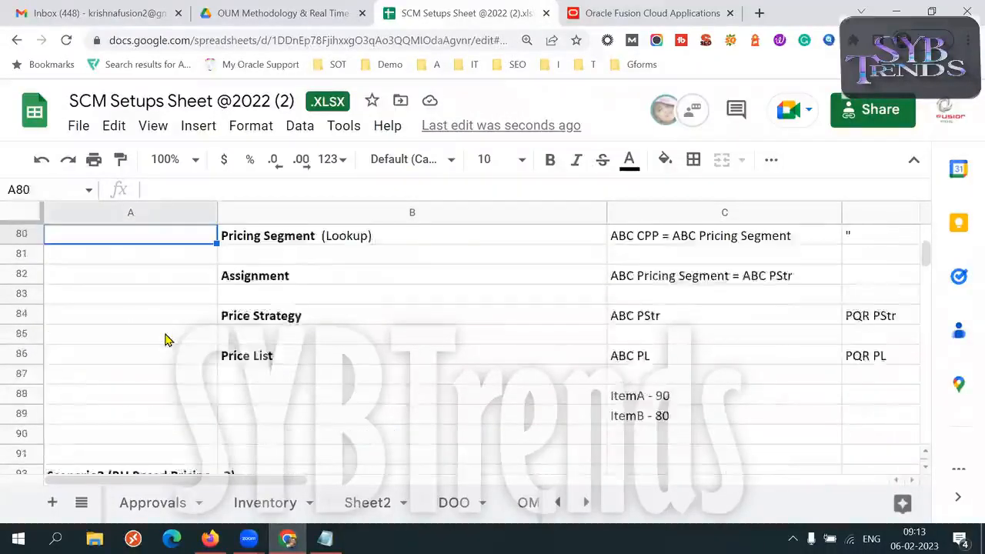
key("Up")
key("Up")
key("Up")
key("Up")
key("Up")
key("Up")
key("Up")
key("Up")
key("Up")
key("Up")
key("Up")
key("Up")
key("Up")
key("Up")
key("Up")
key("Up")
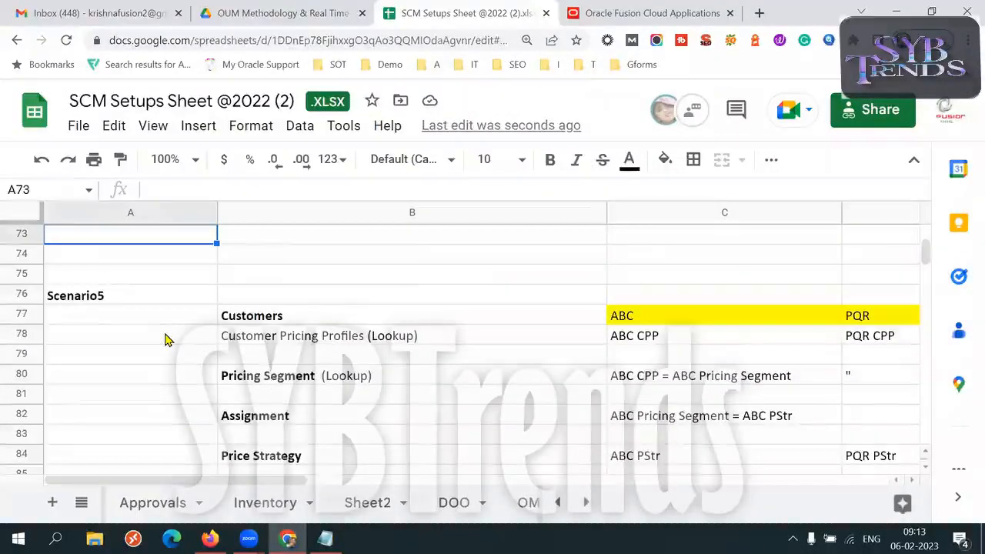
key("Up")
key("Up")
key("Up")
key("Up")
key("Up")
key("Up")
key("Up")
key("Up")
key("Up")
key("Up")
key("Up")
key("Up")
key("Up")
key("Up")
key("Up")
key("Up")
key("Up")
key("Up")
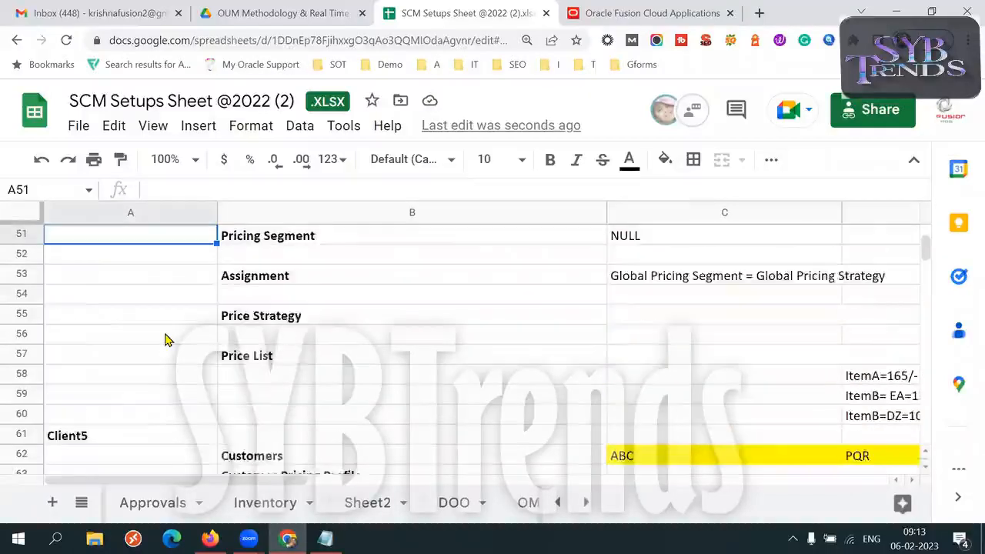
key("Up")
key("Up")
key("Up")
key("Up")
key("Up")
key("Up")
key("Up")
key("Up")
key("Up")
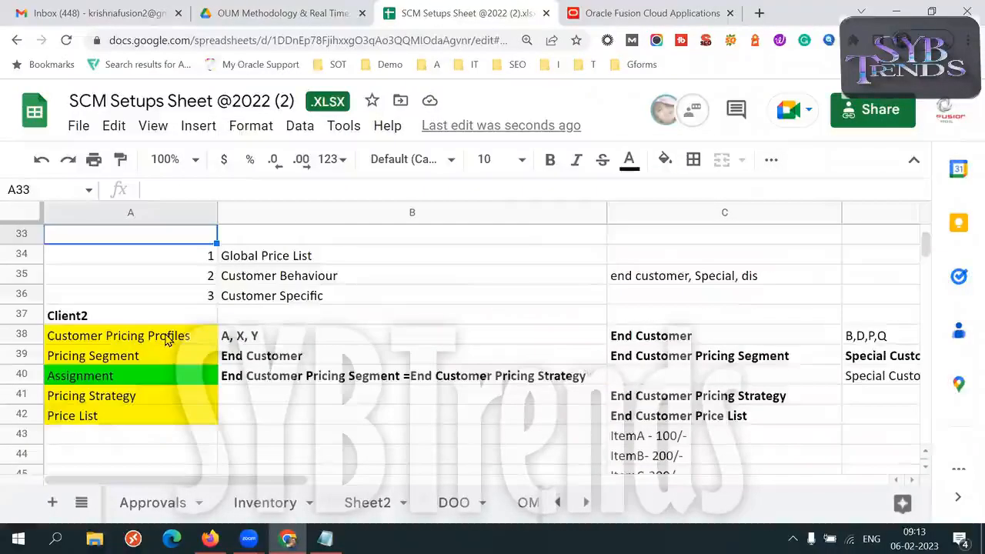
key("Down")
key("Down")
key("Up")
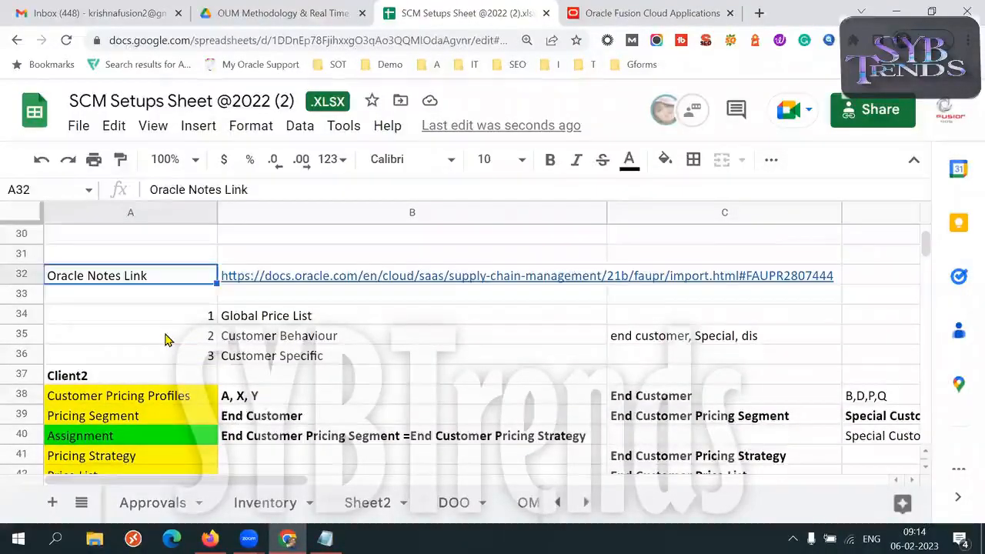
key("Right")
key("ctrl+c")
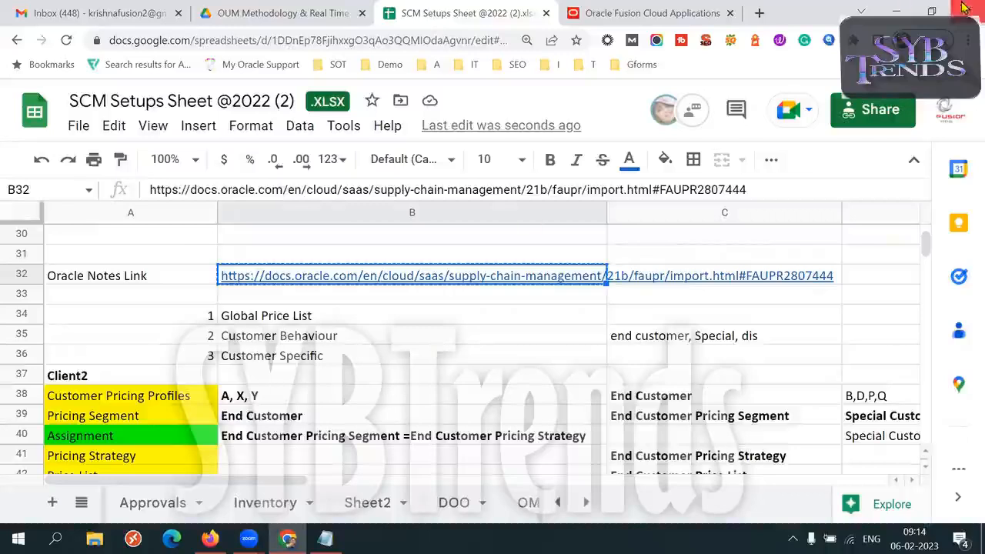
- Open the copied Oracle documentation link from B32 in a new browser tab
left_click(111, 283)
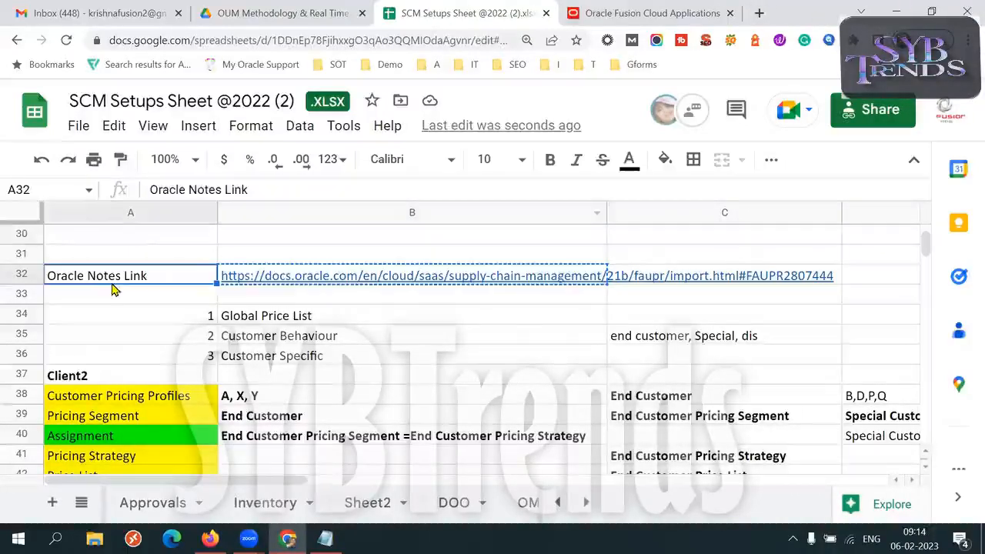
key("Right")
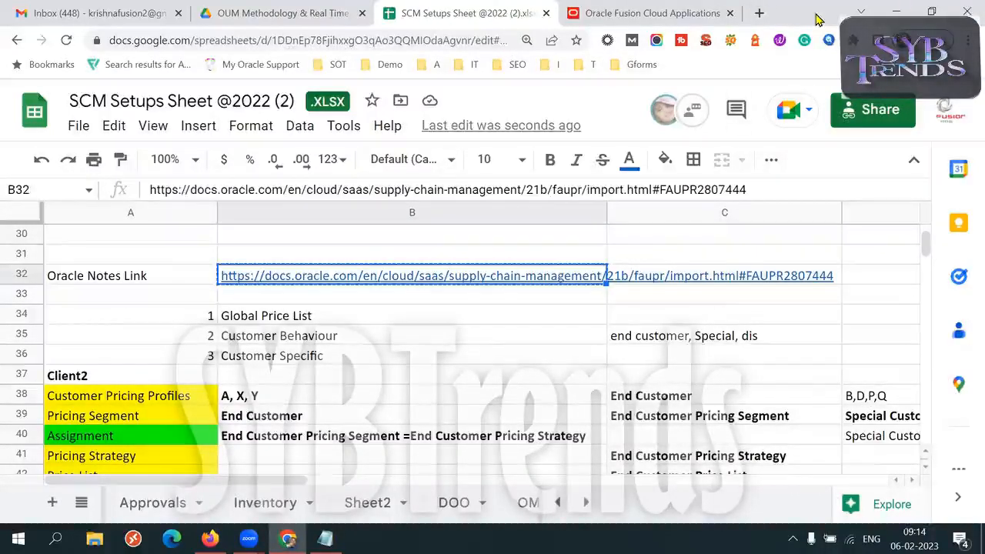
key("ctrl+t")
key("ctrl+v")
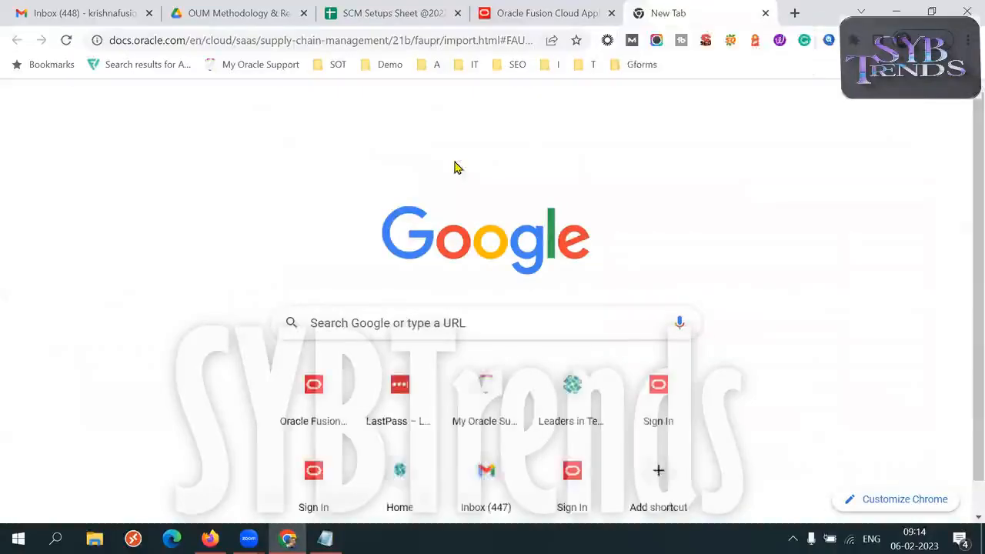
key("Return")
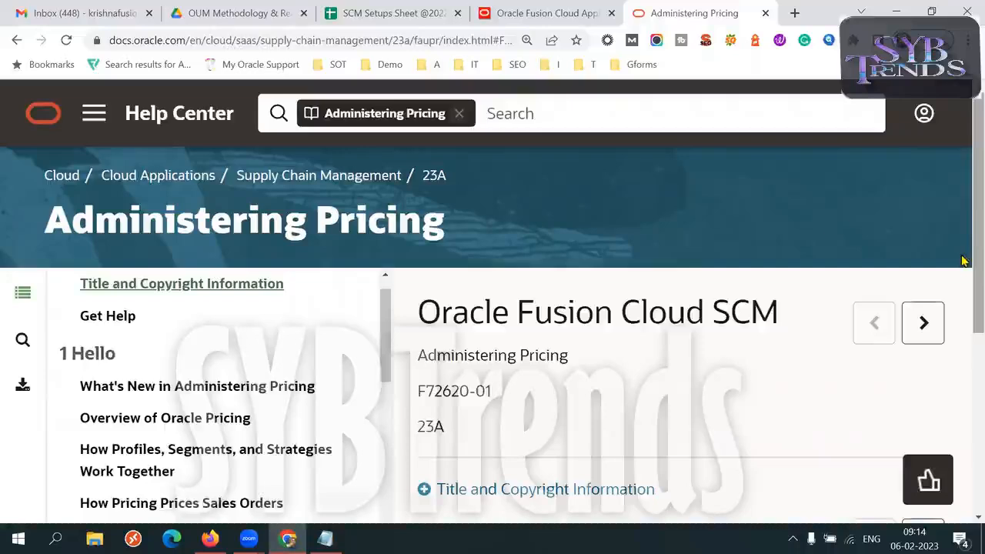
- Find the Use Cases chapter in the Administering Pricing guide's contents and open Overview of Pricing Use Cases
scroll(962, 296, "down", 2)
scroll(385, 294, "down", 13)
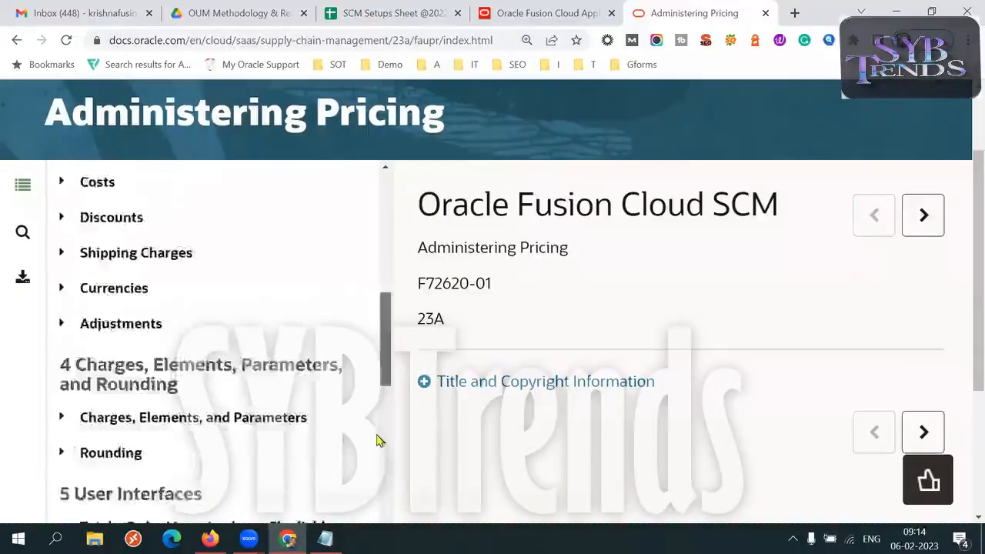
scroll(964, 291, "down", 3)
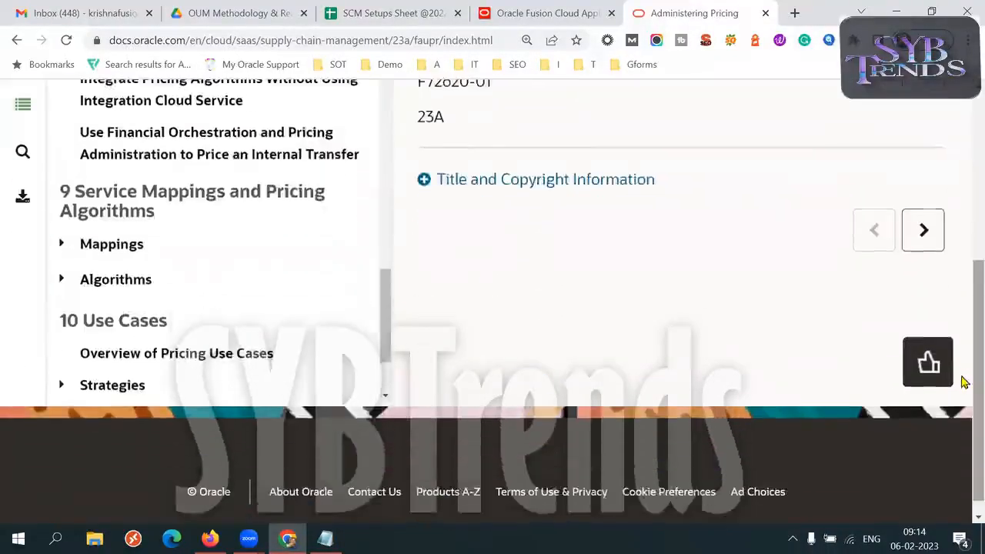
left_click_drag(386, 327, 386, 371)
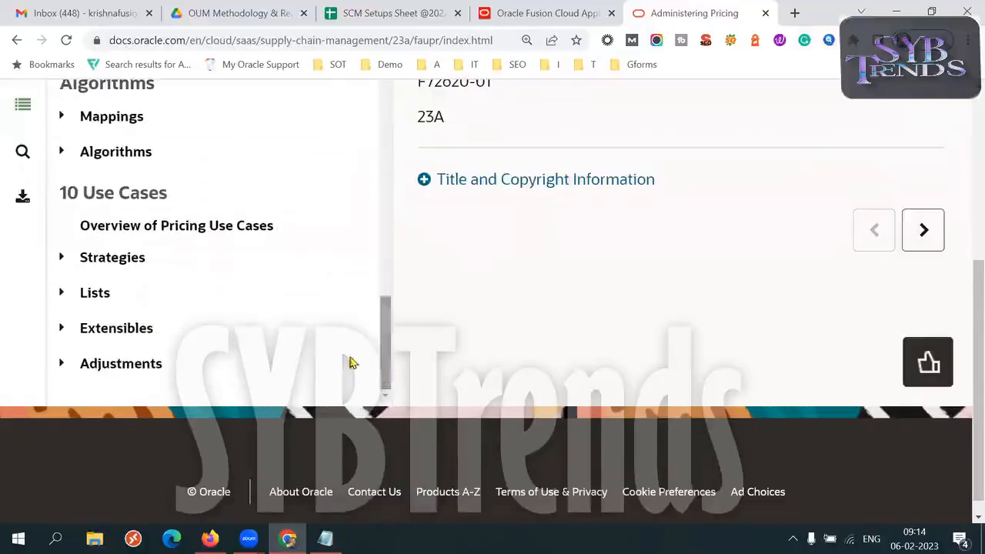
left_click(168, 233)
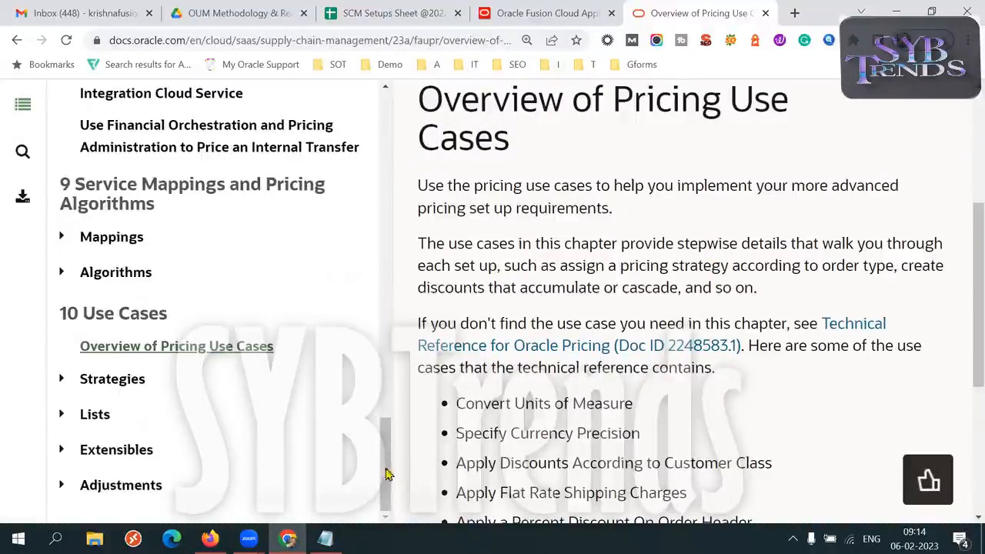
- Skim the Integrate chapter in the guide's contents and the listed use cases on the overview page
left_click_drag(381, 479, 389, 422)
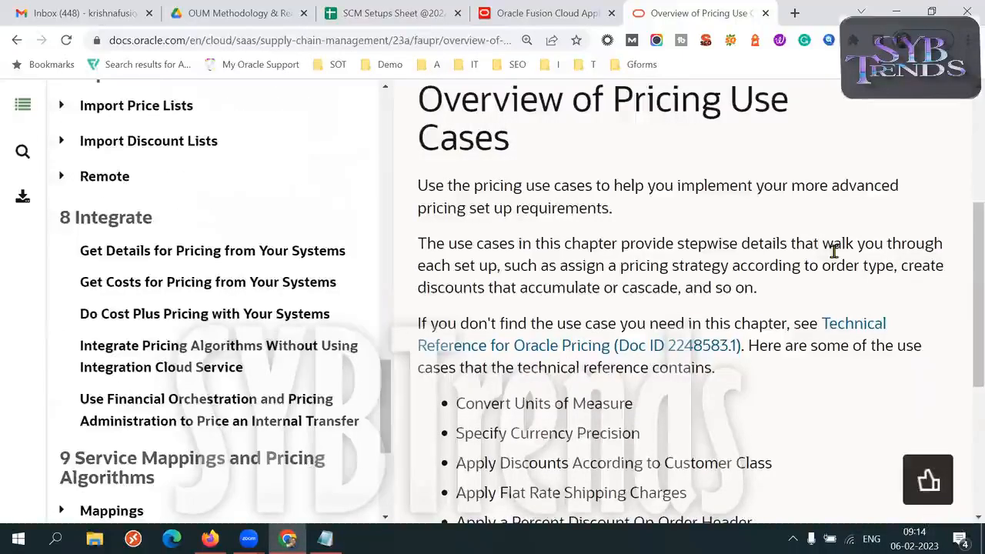
scroll(834, 251, "down", 2)
scroll(834, 250, "up", 1)
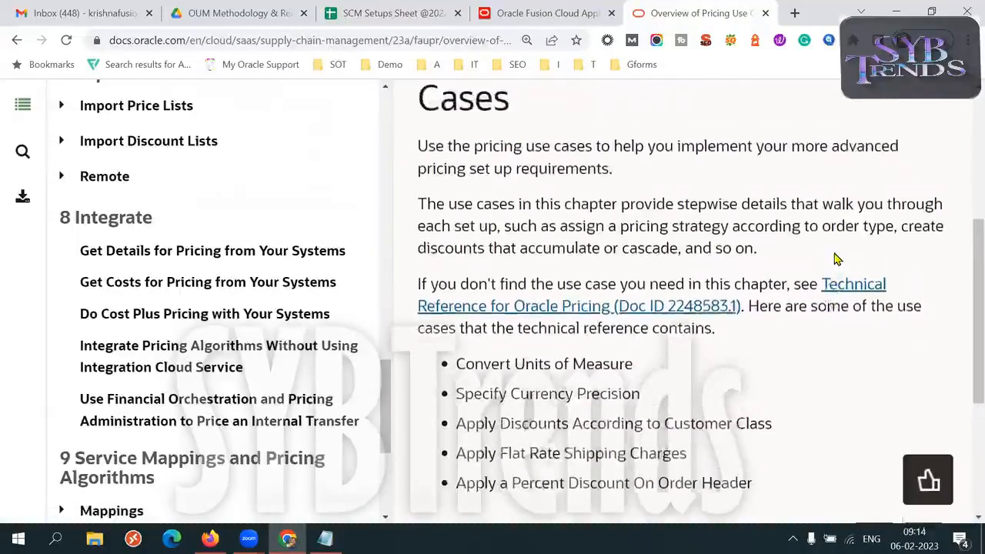
- Open How Pricing Prices Sales Orders in the guide's Hello chapter and read through its flow diagram and numbered pricing steps
left_click_drag(391, 424, 380, 167)
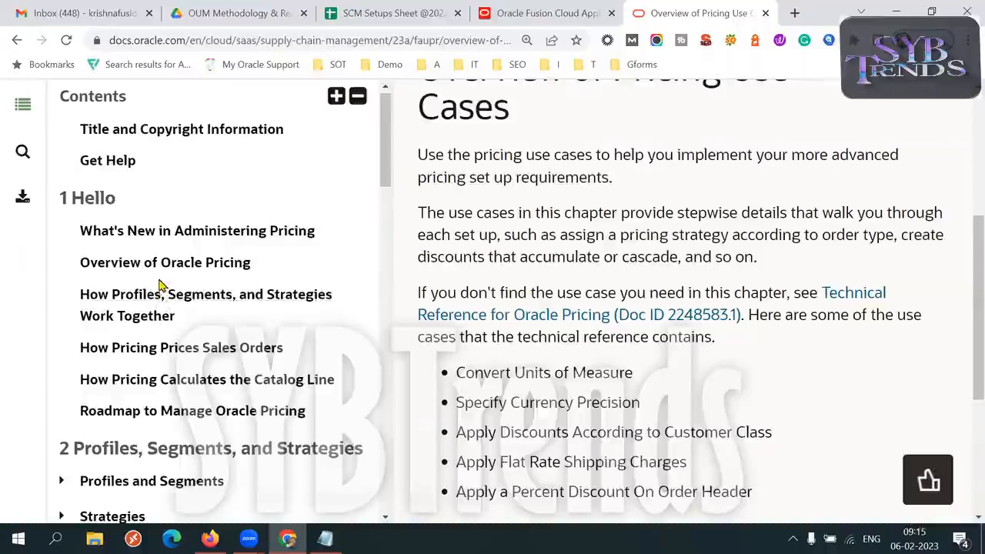
left_click(196, 352)
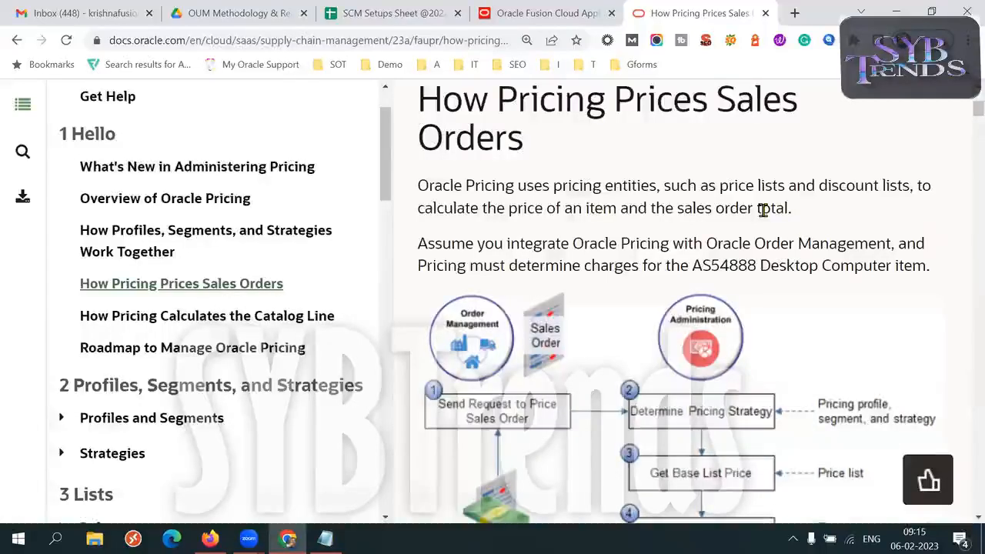
scroll(762, 210, "down", 1)
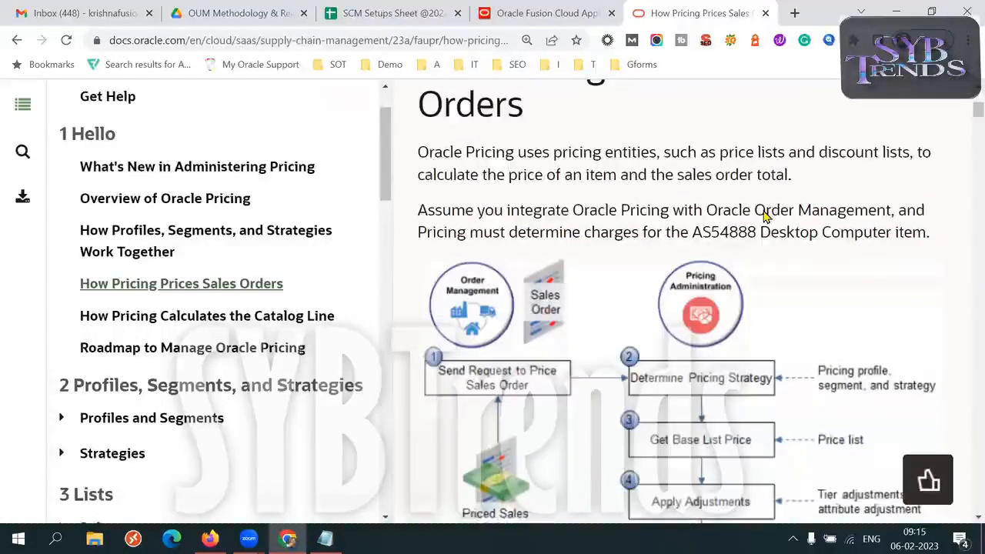
scroll(764, 216, "down", 15)
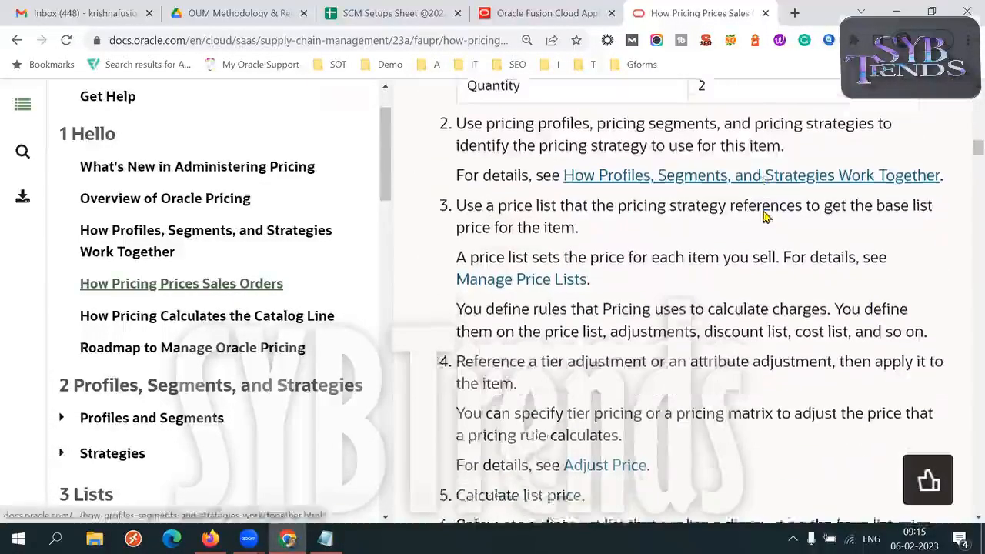
scroll(389, 176, "up", 1)
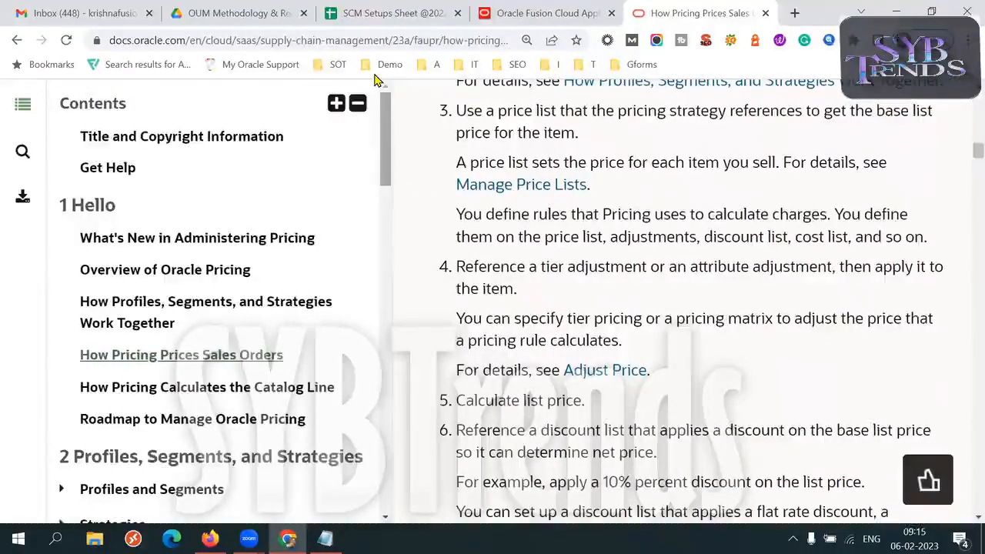
- Locate the Use Cases chapter again in the Administering Pricing guide's contents
left_click_drag(384, 139, 383, 491)
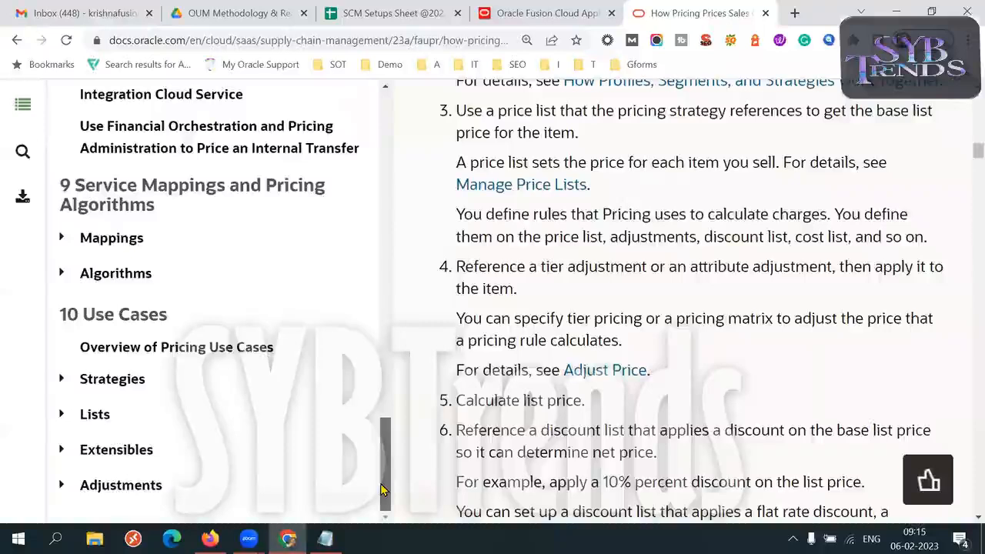